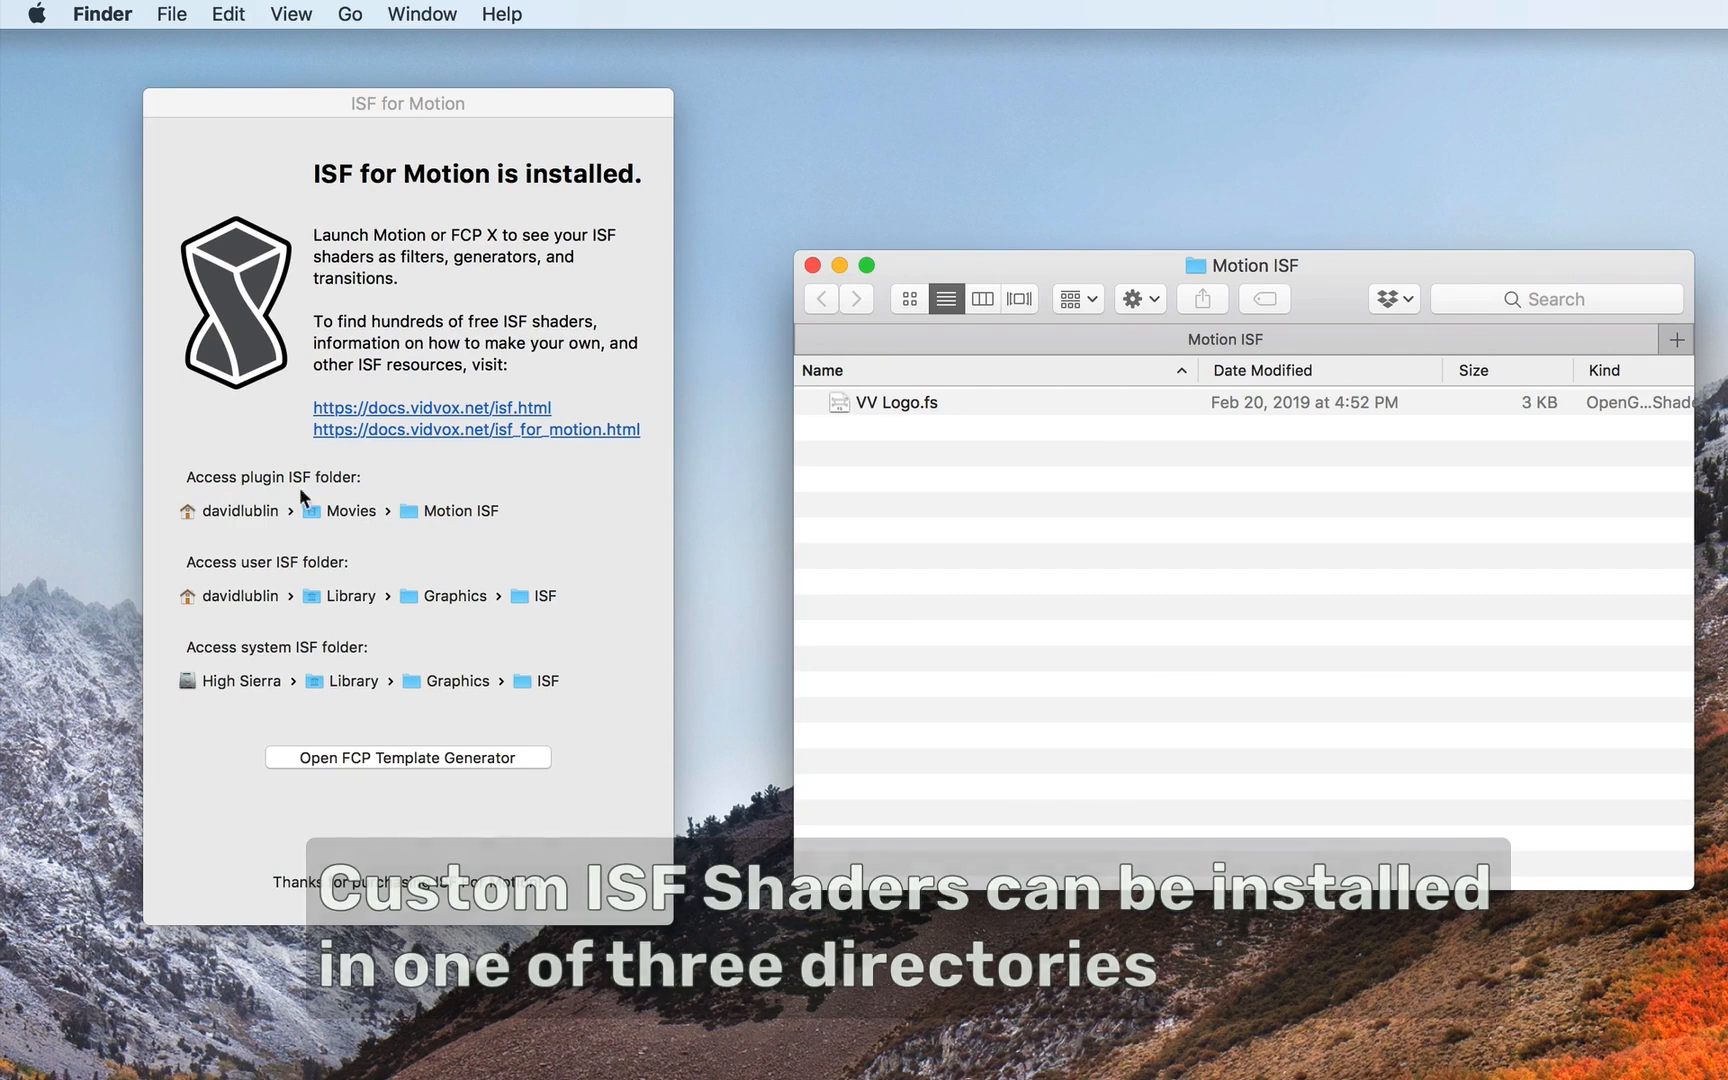
Close the Motion ISF folder window and open the FCP Template Generator from ISF for Motion.
left_click(812, 265)
left_click(387, 709)
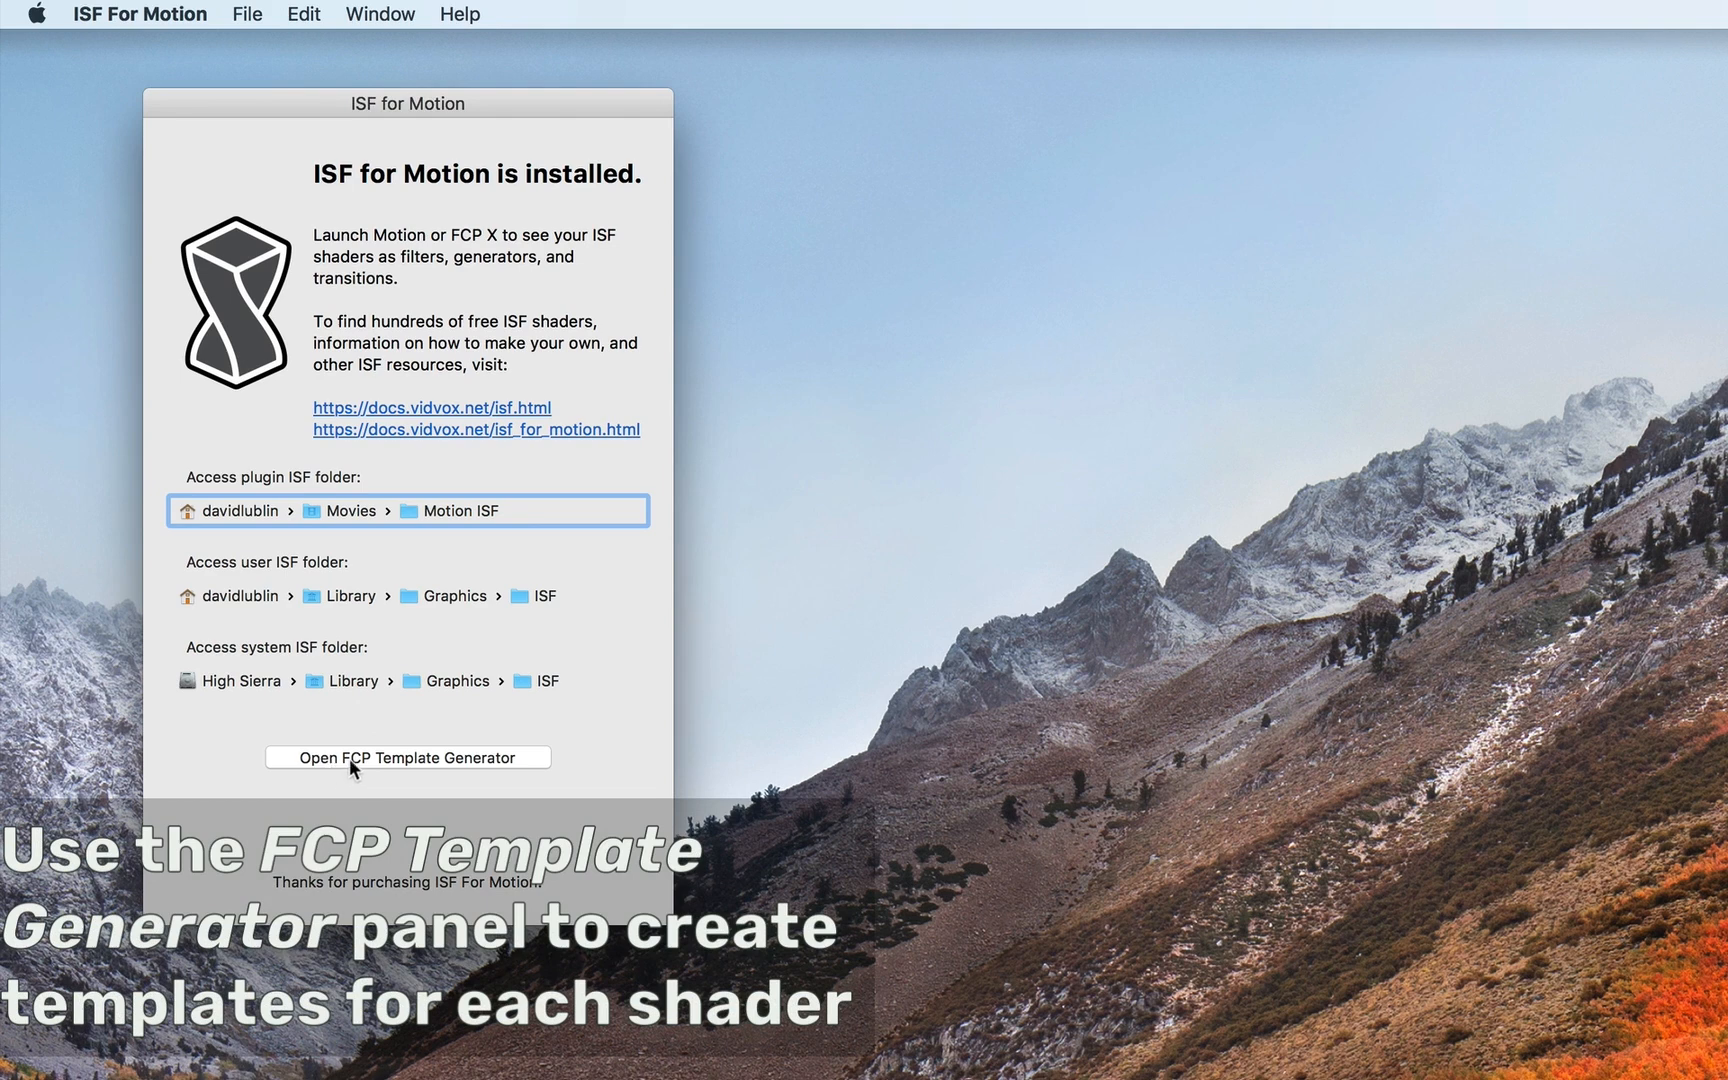
left_click(441, 760)
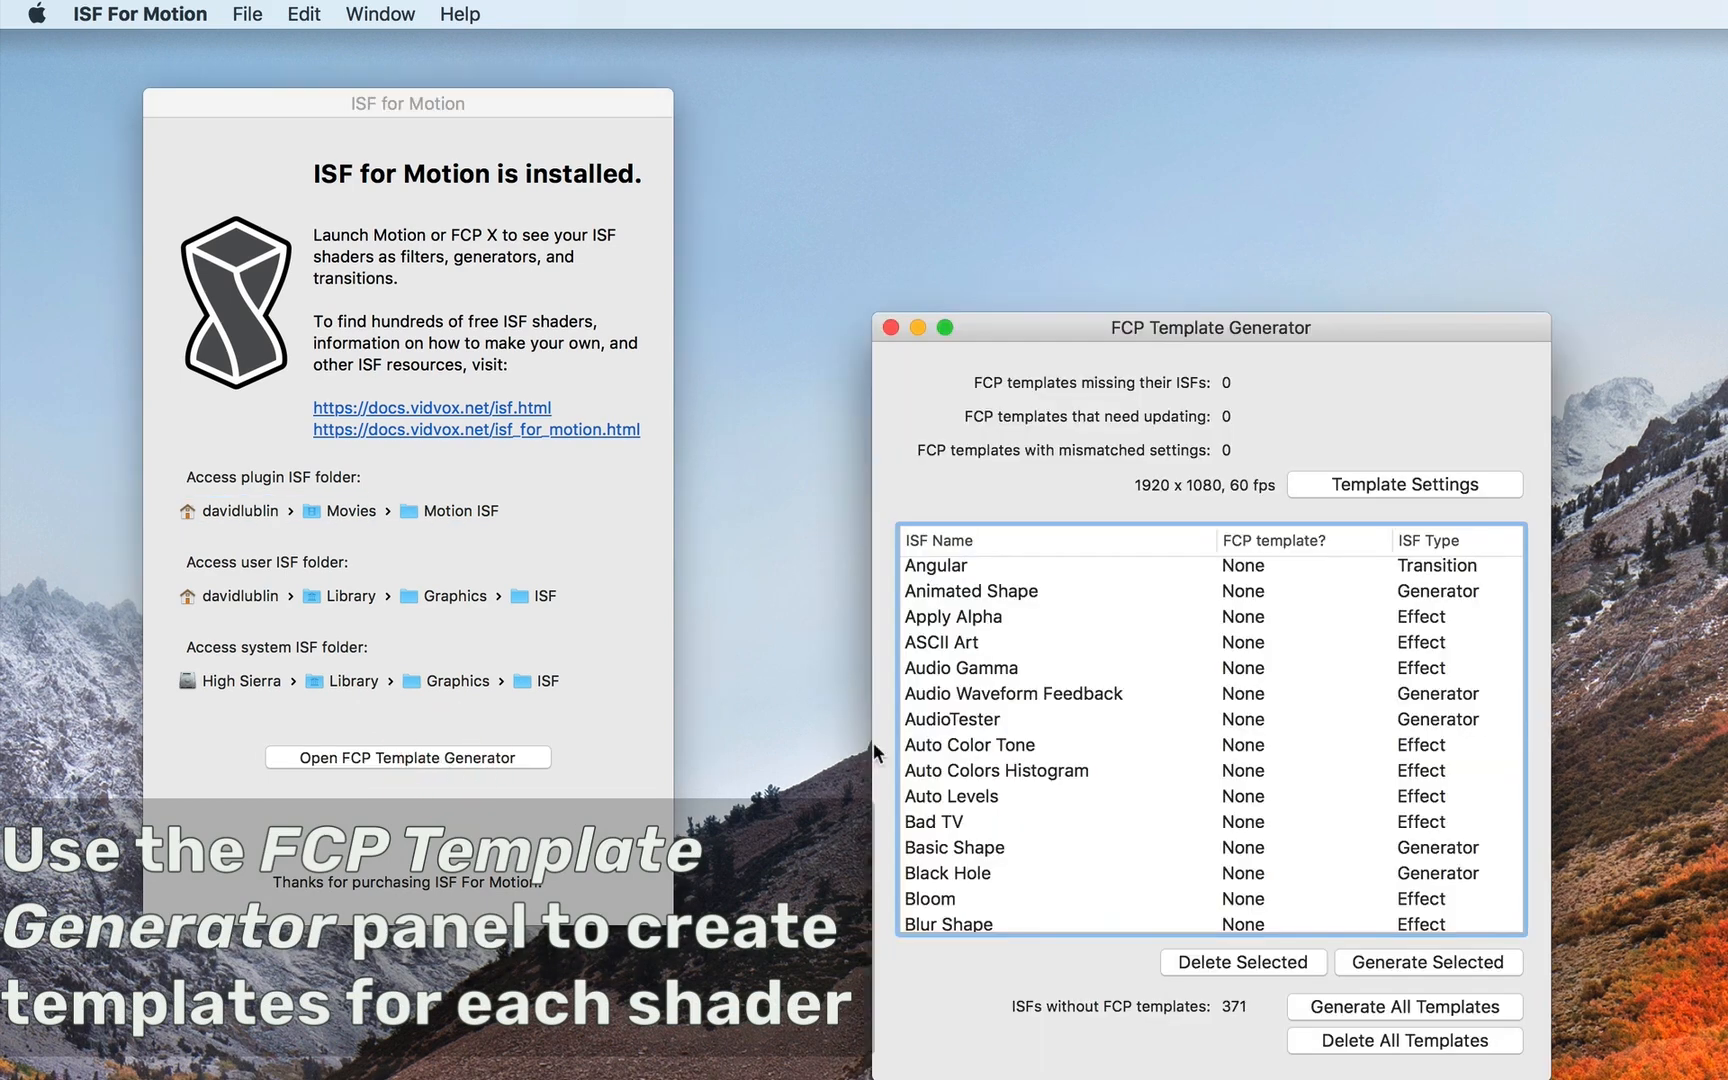
Look through the list of ISF shaders, checking their types and whether each has an FCP template.
scroll(983, 745, "up", 1)
scroll(983, 745, "down", 10)
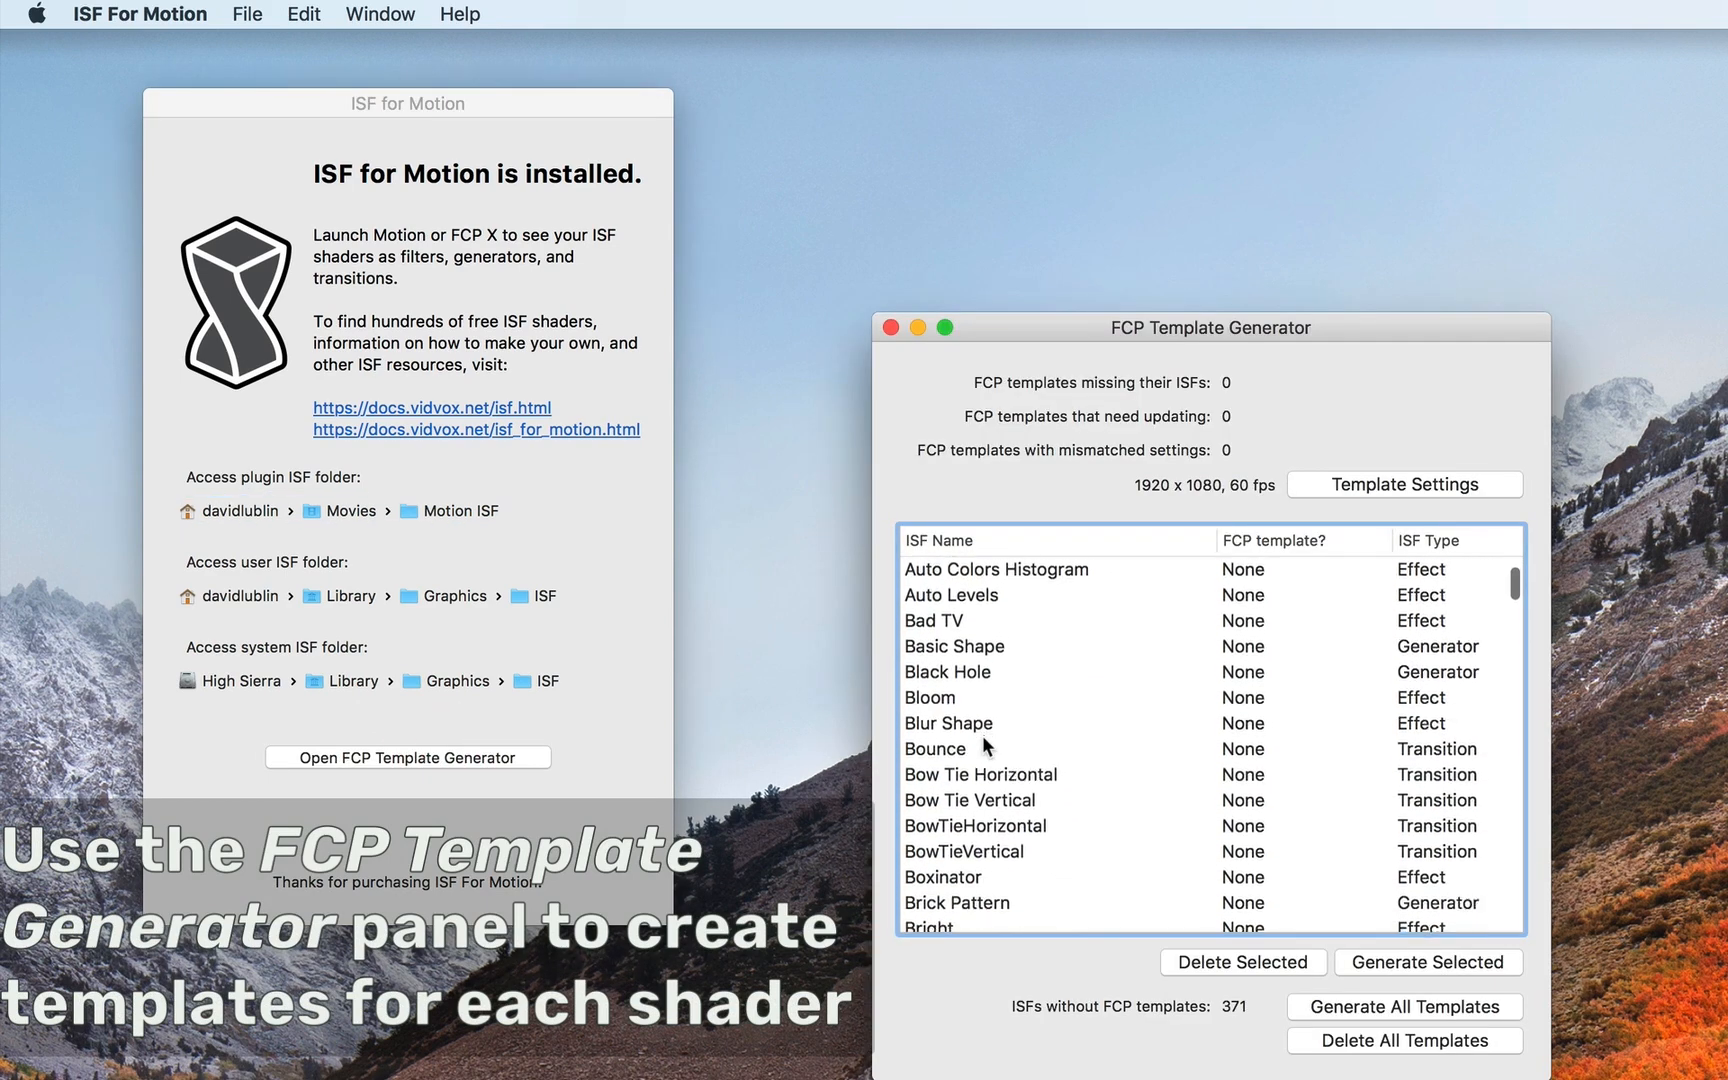
scroll(983, 742, "down", 20)
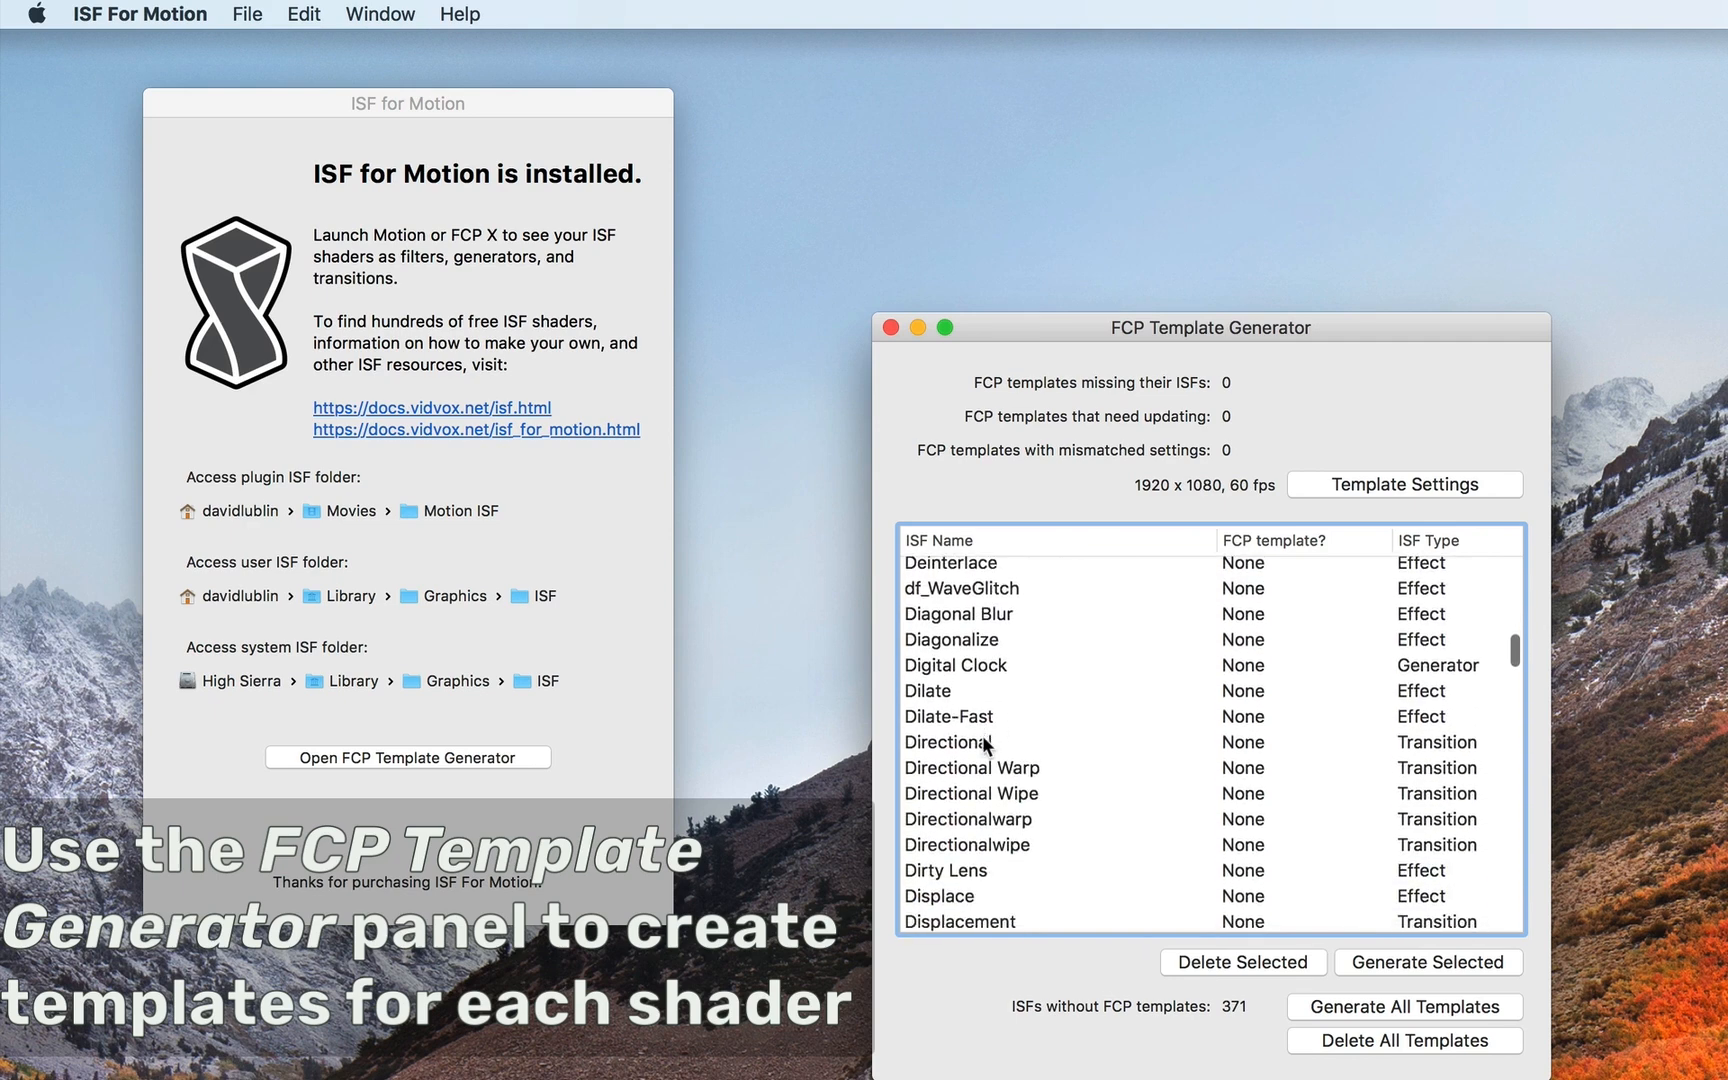
scroll(981, 740, "down", 20)
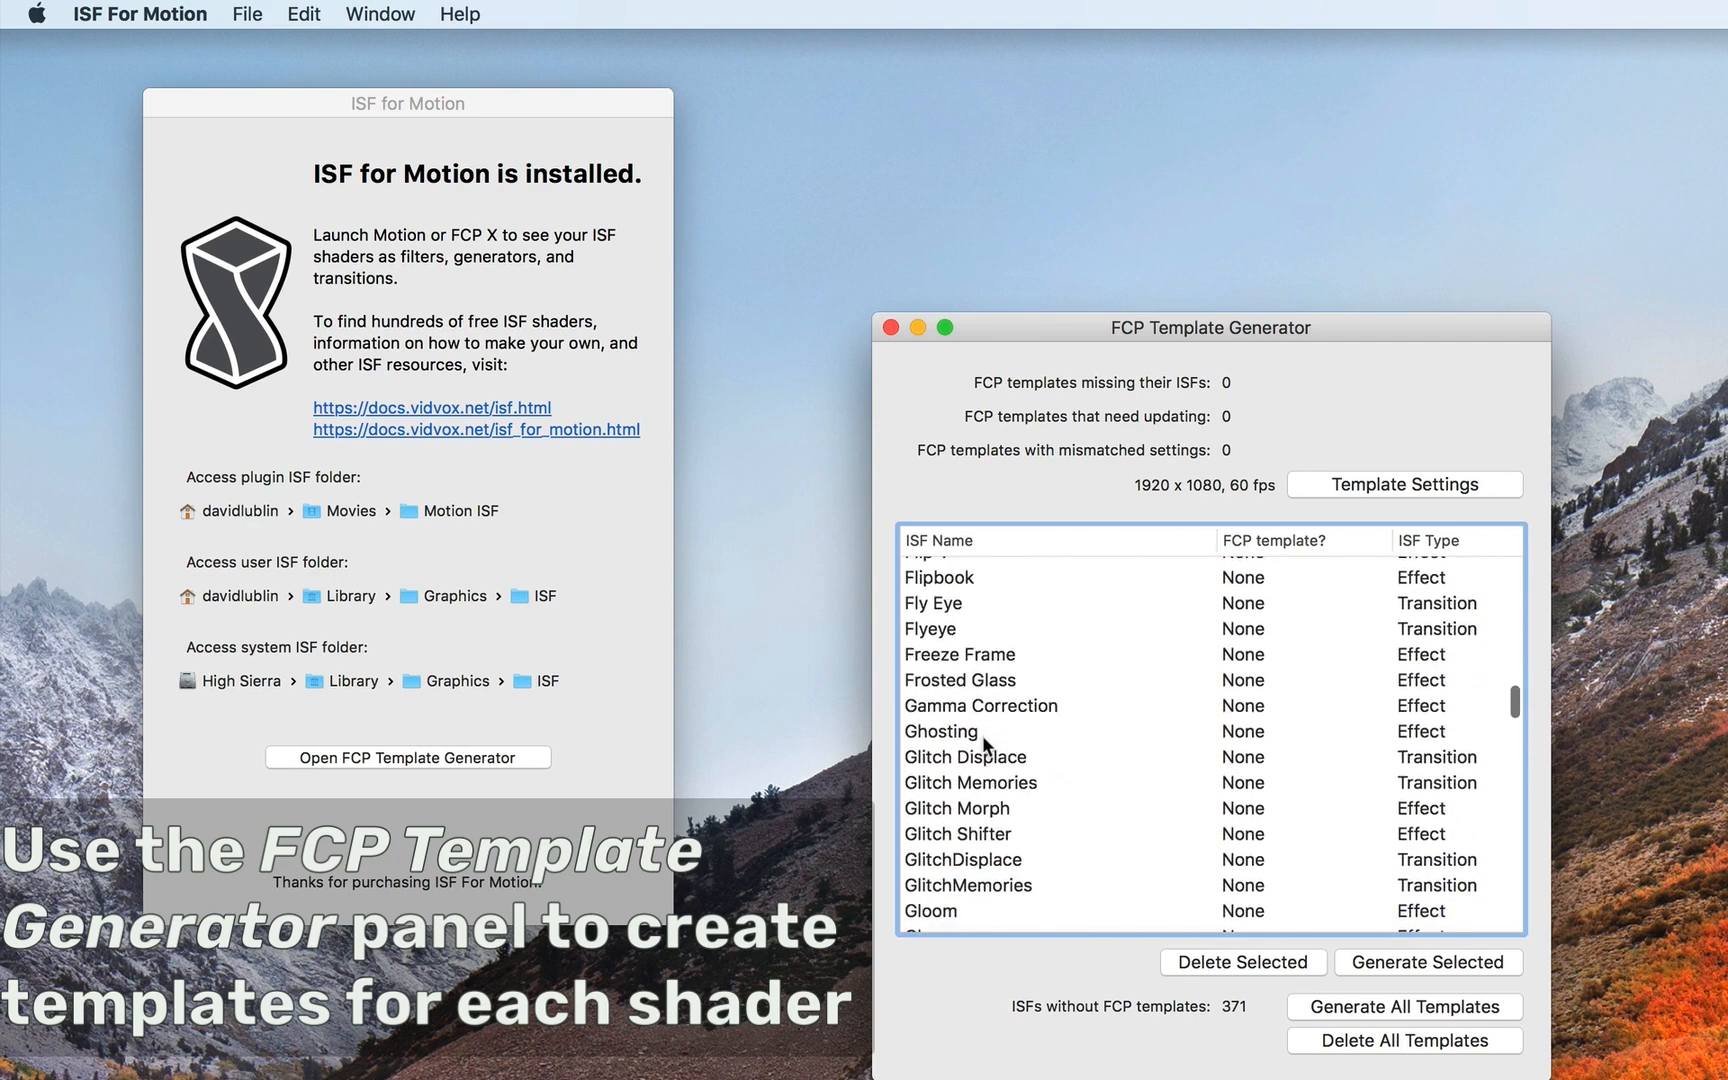
scroll(983, 745, "down", 20)
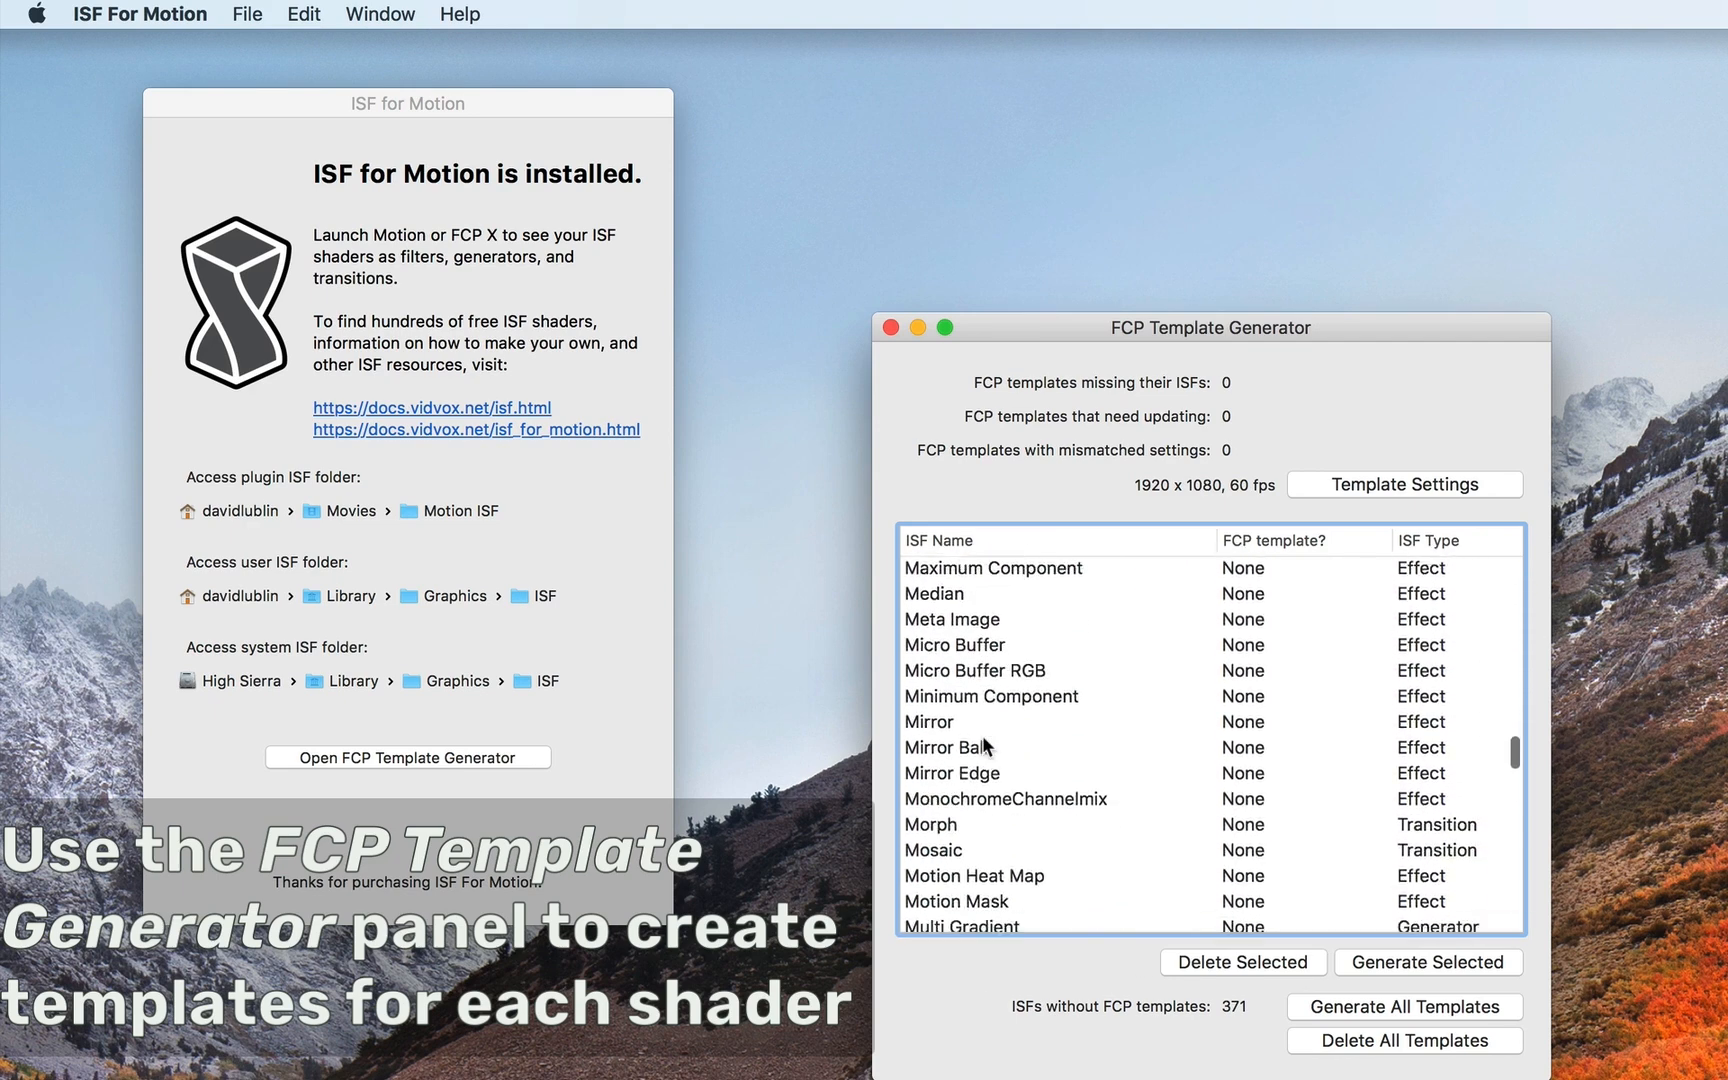
scroll(983, 744, "down", 4)
scroll(983, 742, "down", 20)
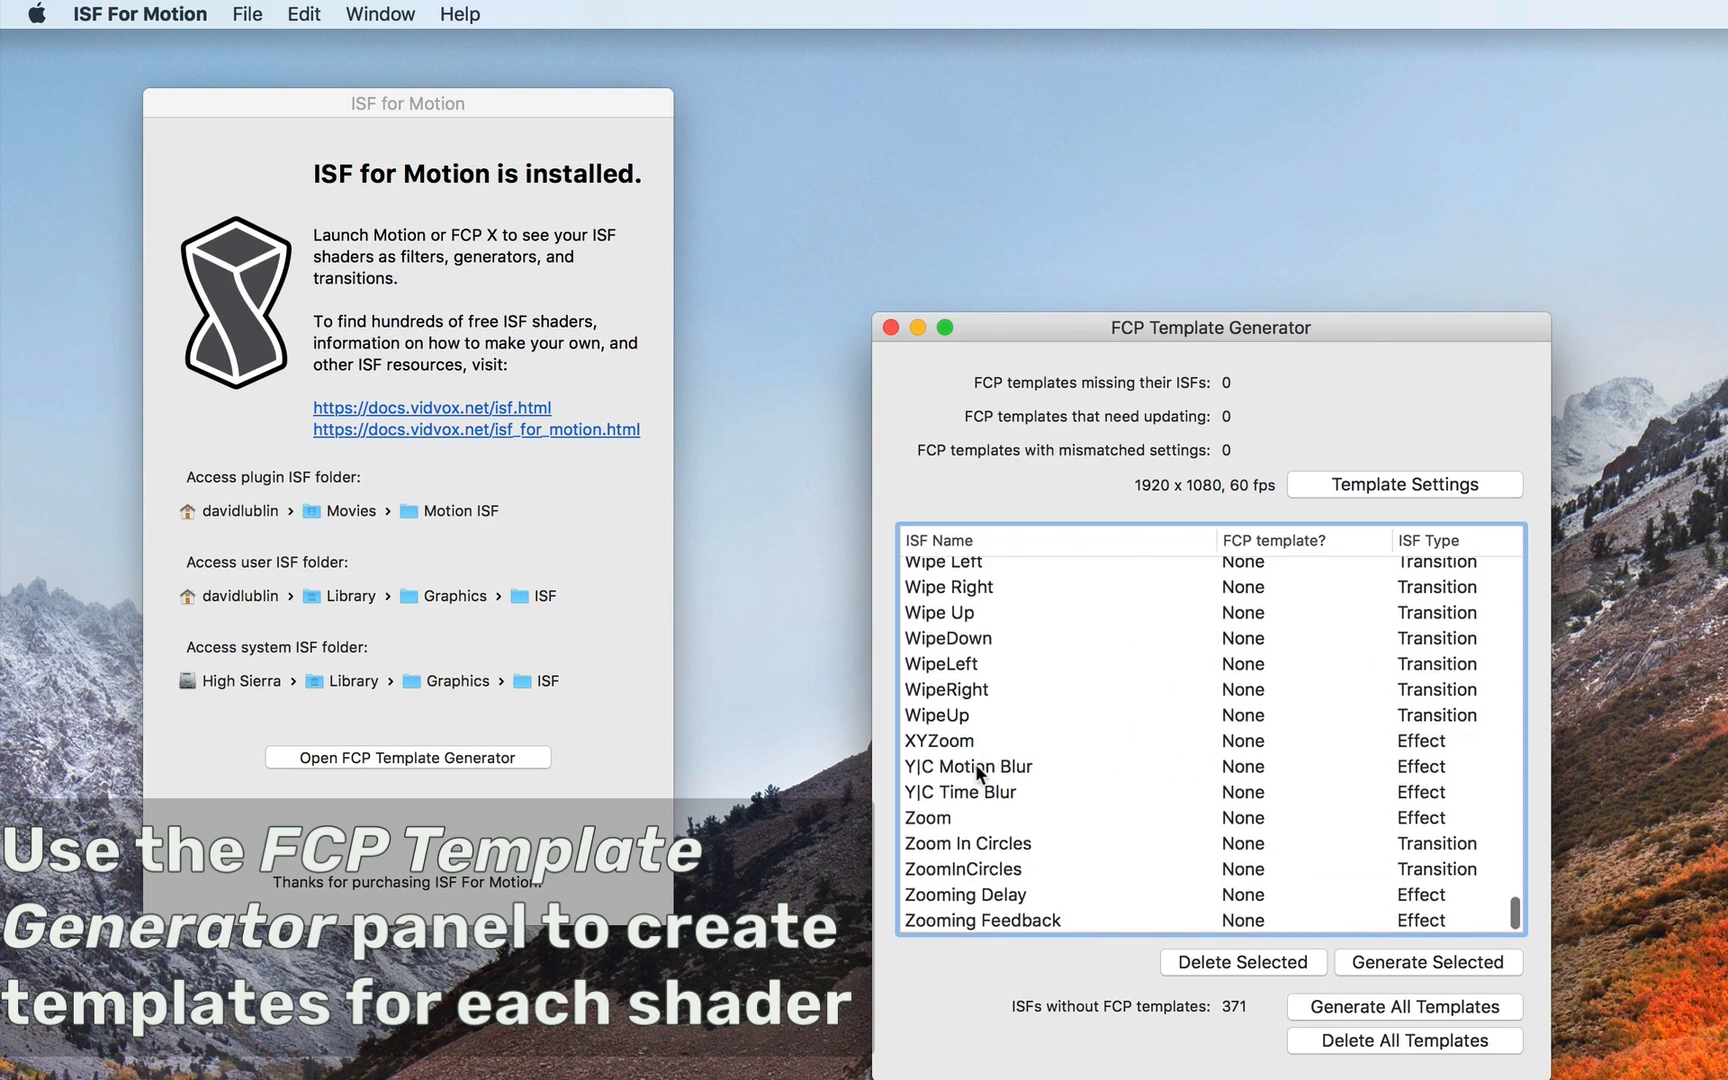
scroll(977, 768, "up", 6)
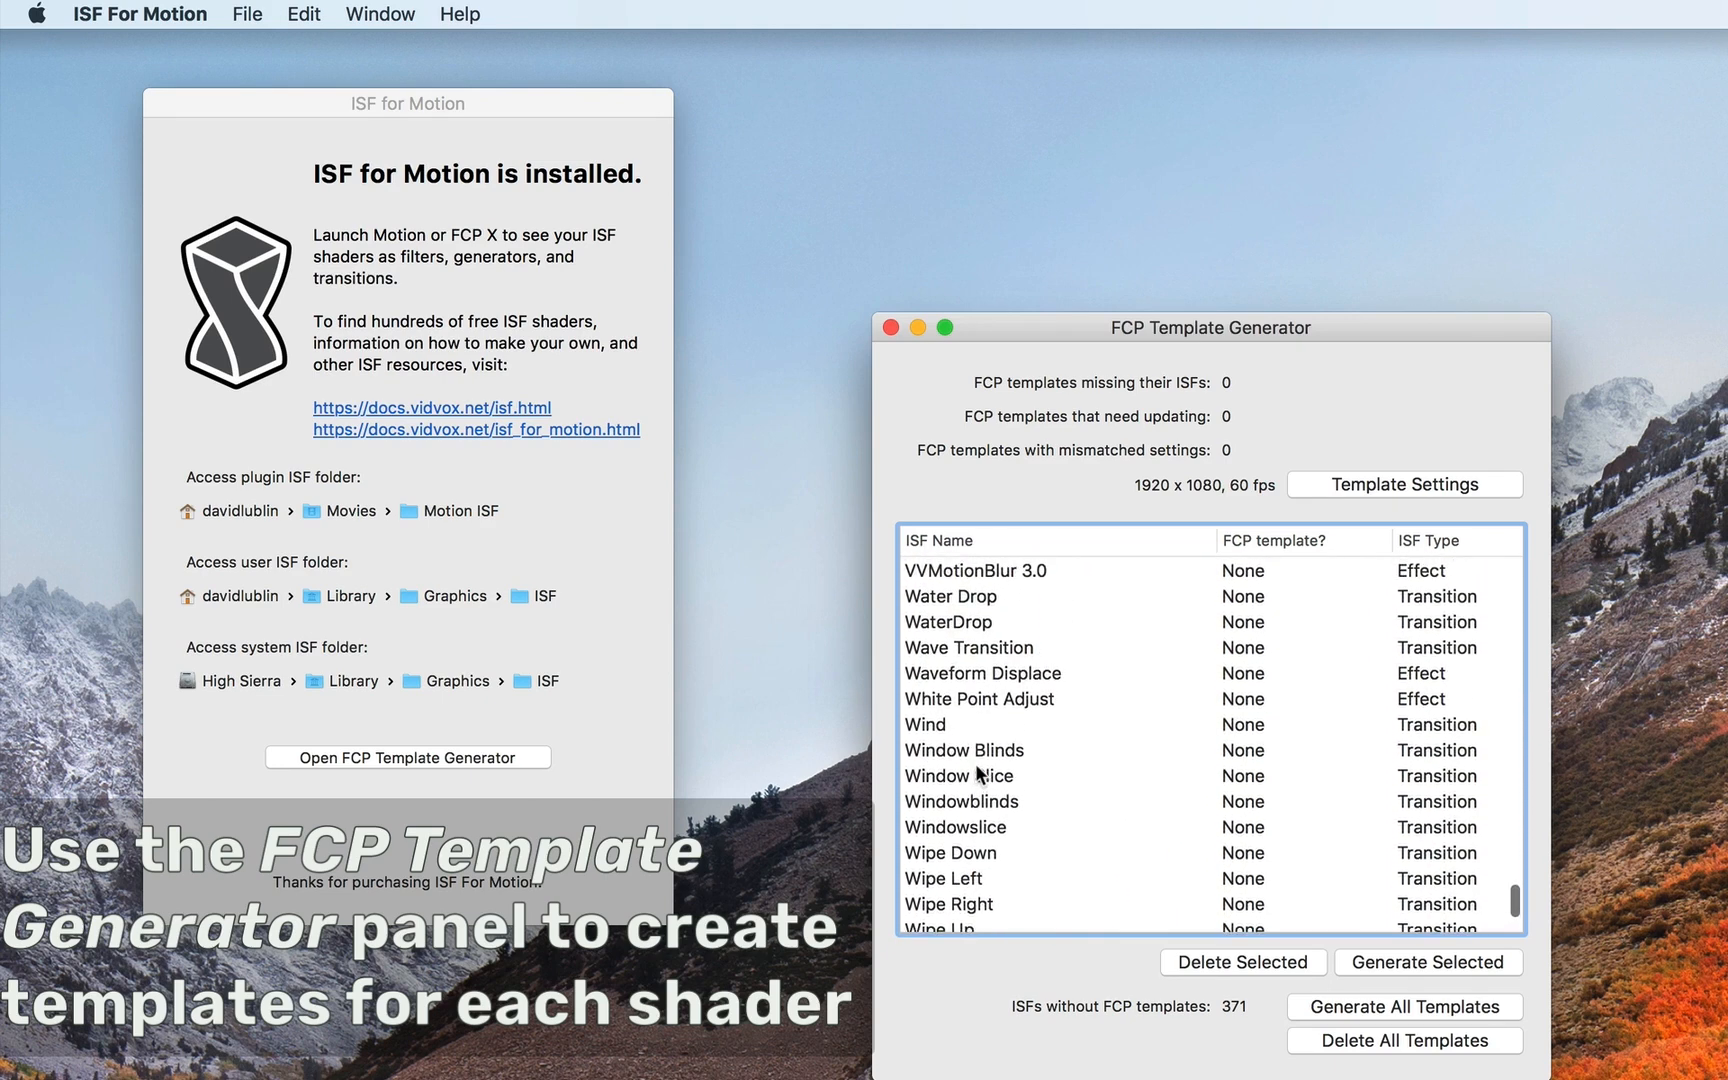
scroll(975, 763, "up", 5)
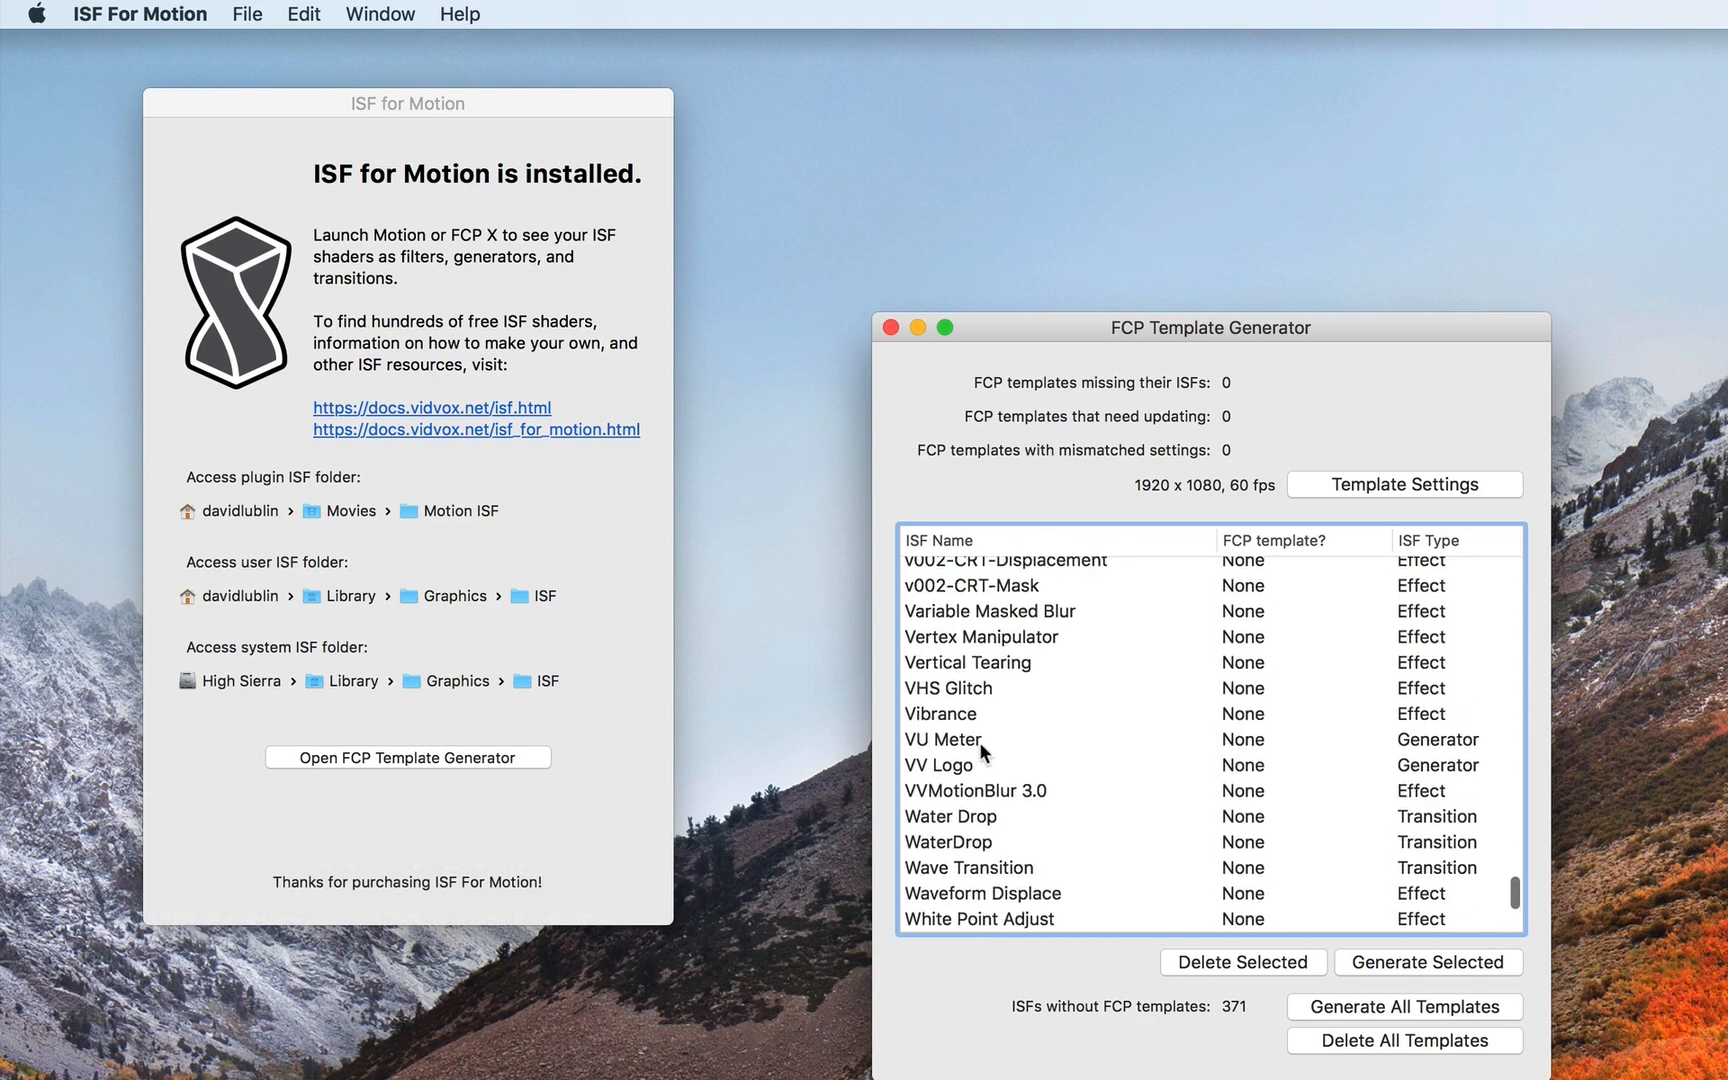
scroll(979, 741, "up", 2)
Check the default format in the FCP template settings and generate templates for all ISF shaders.
left_click(1361, 487)
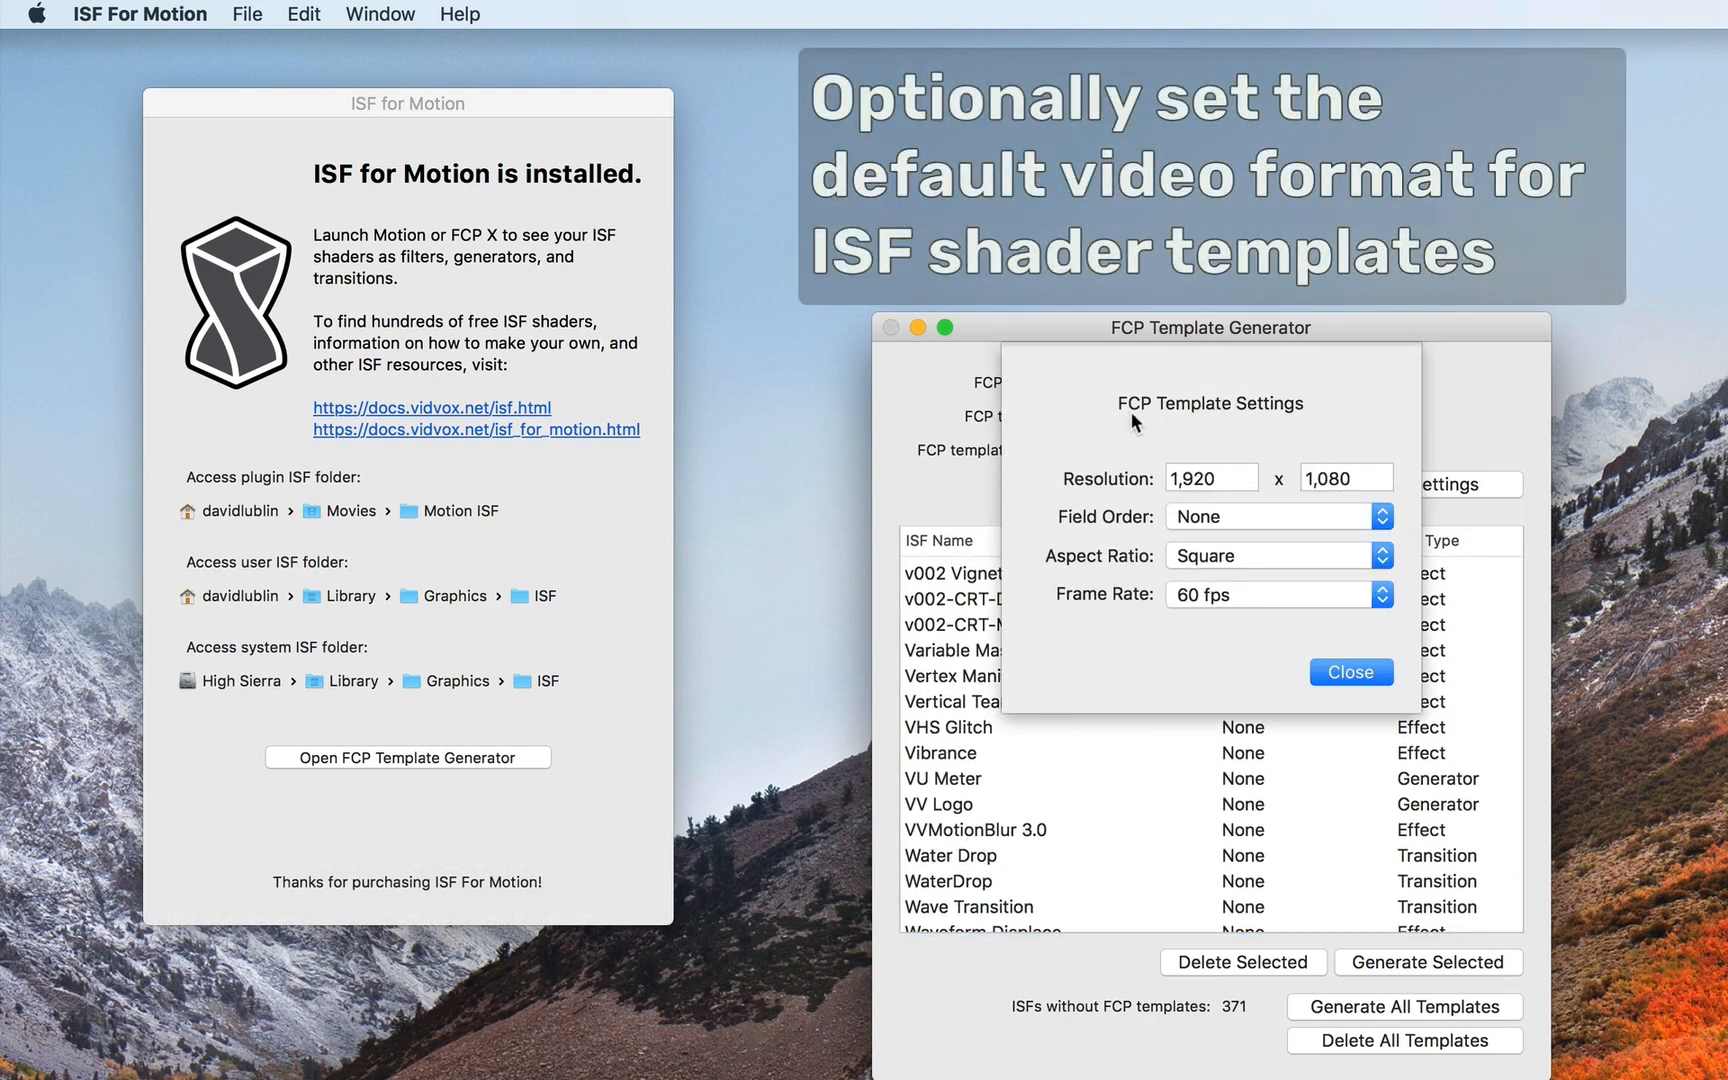
left_click(1351, 678)
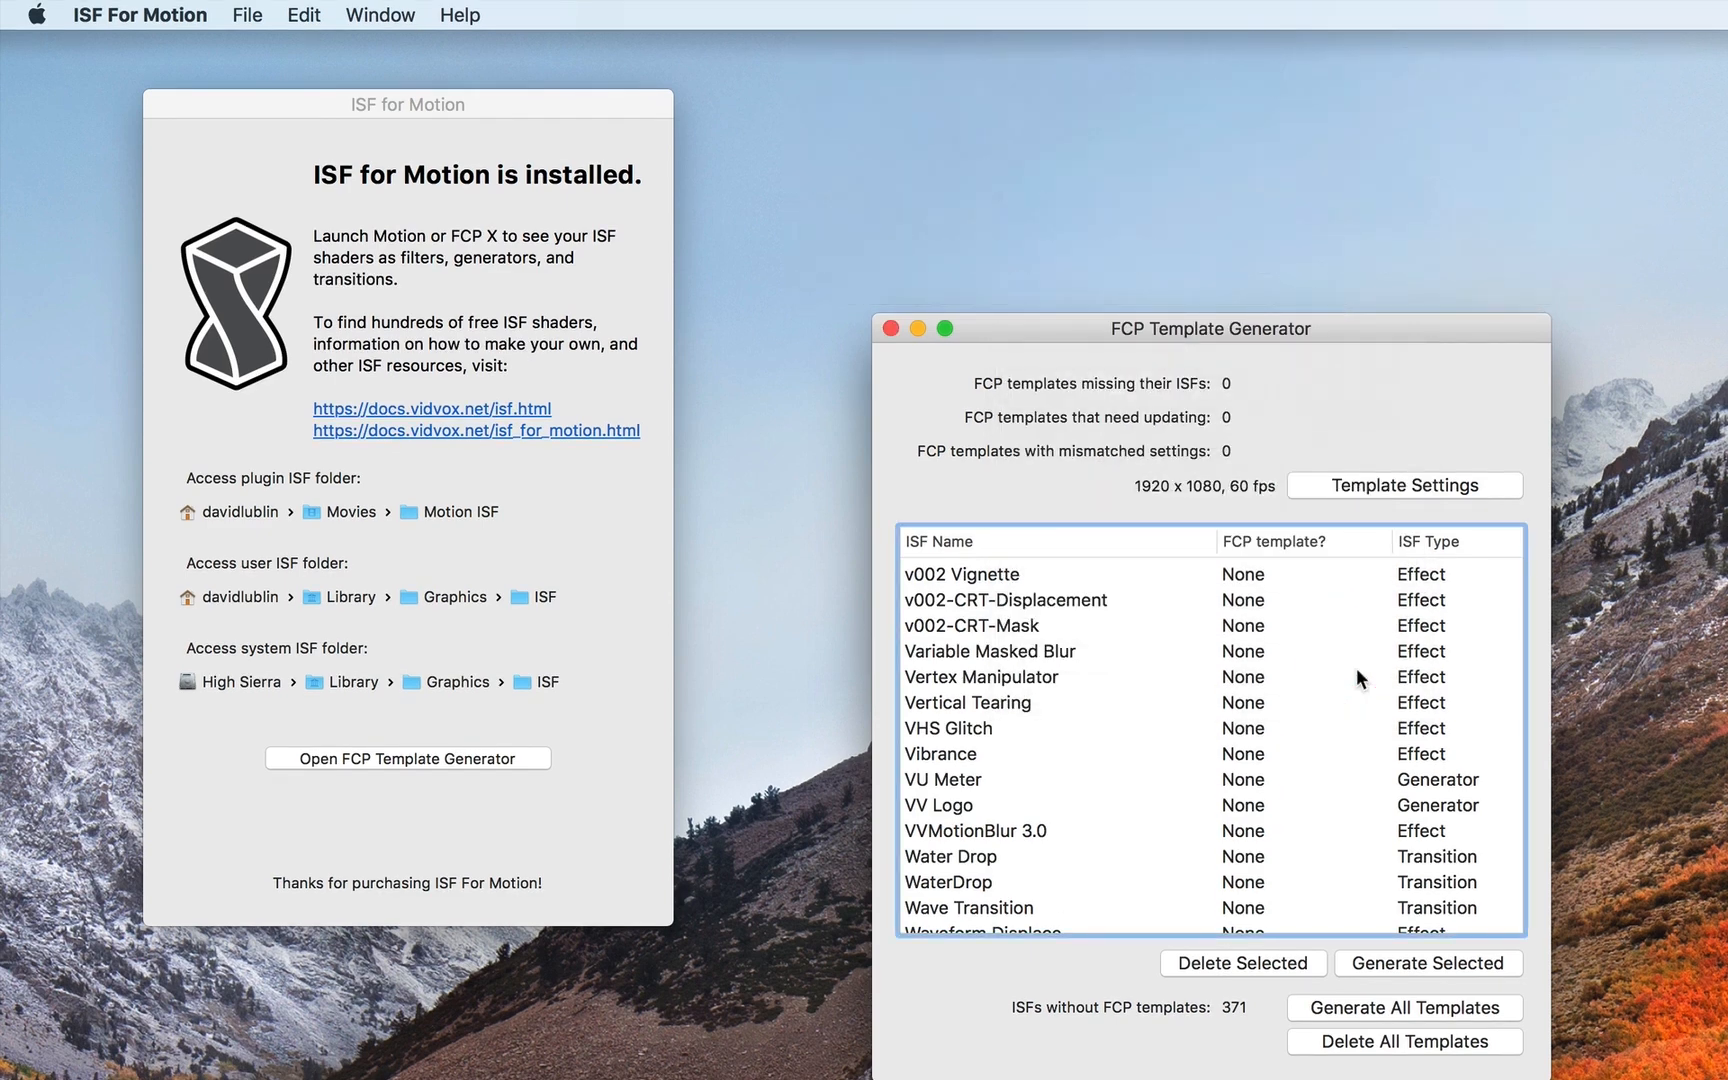
left_click(1360, 1010)
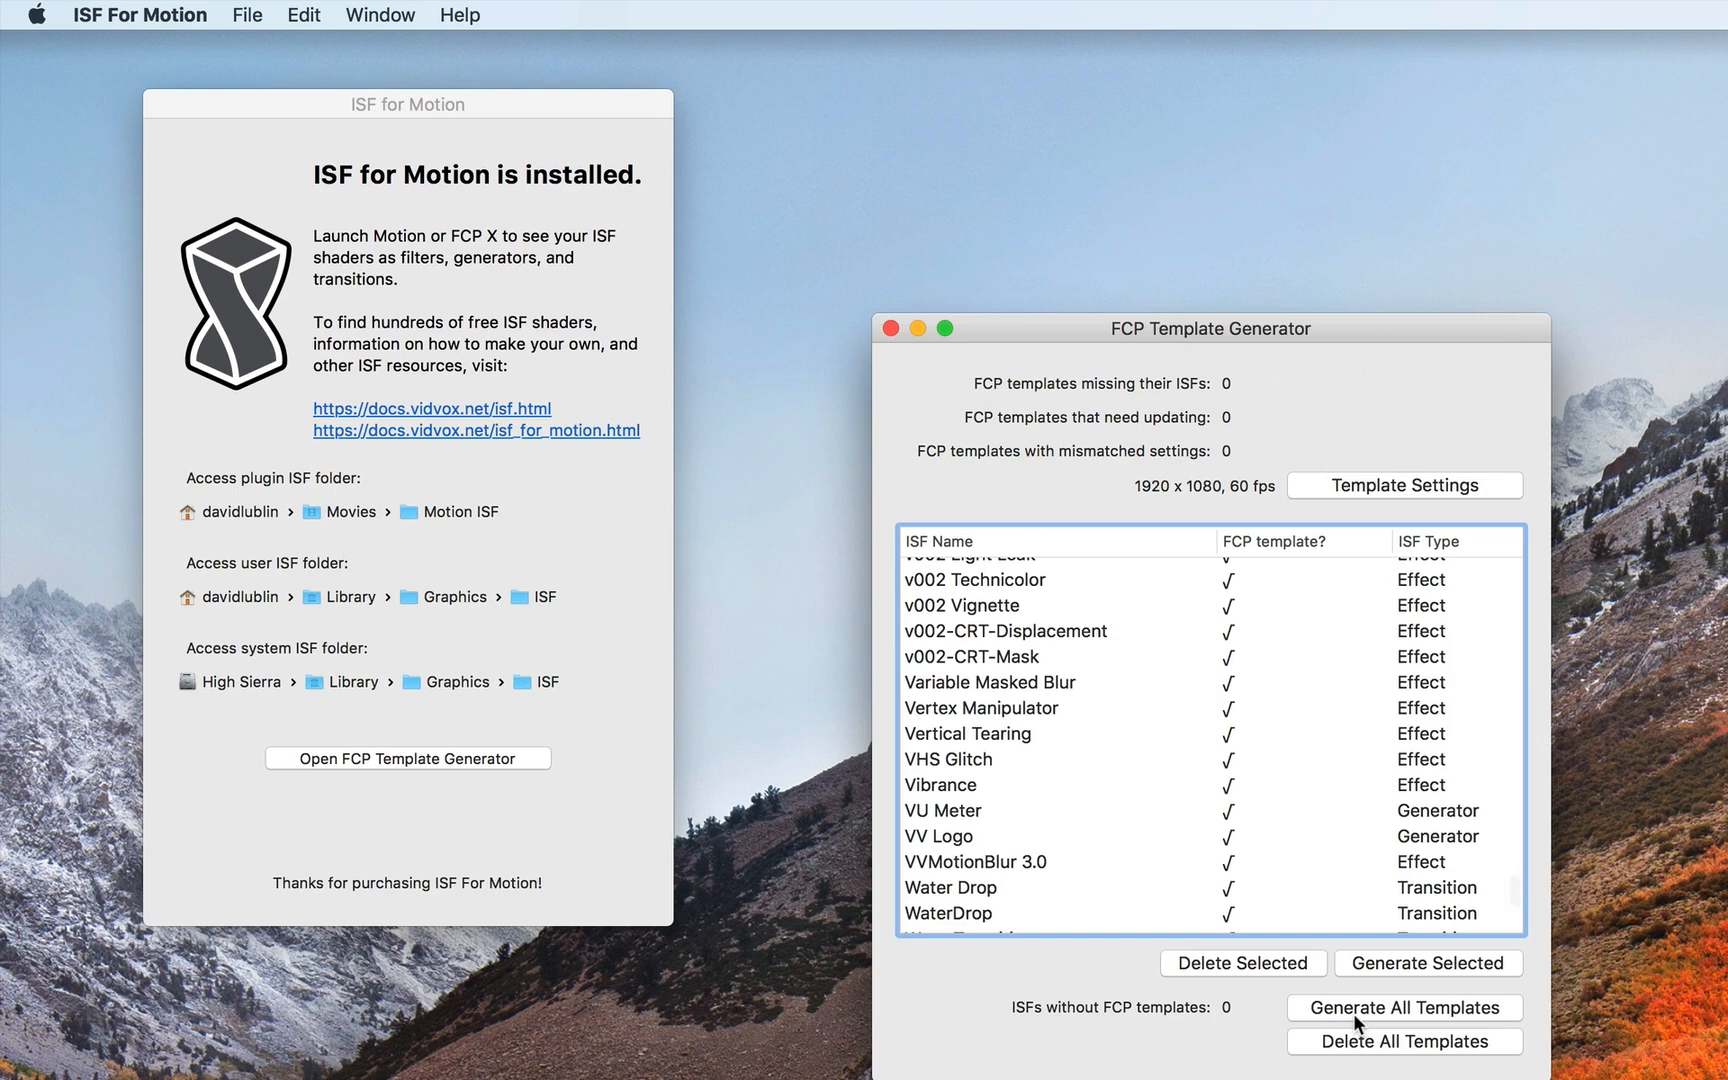
scroll(1261, 605, "up", 10)
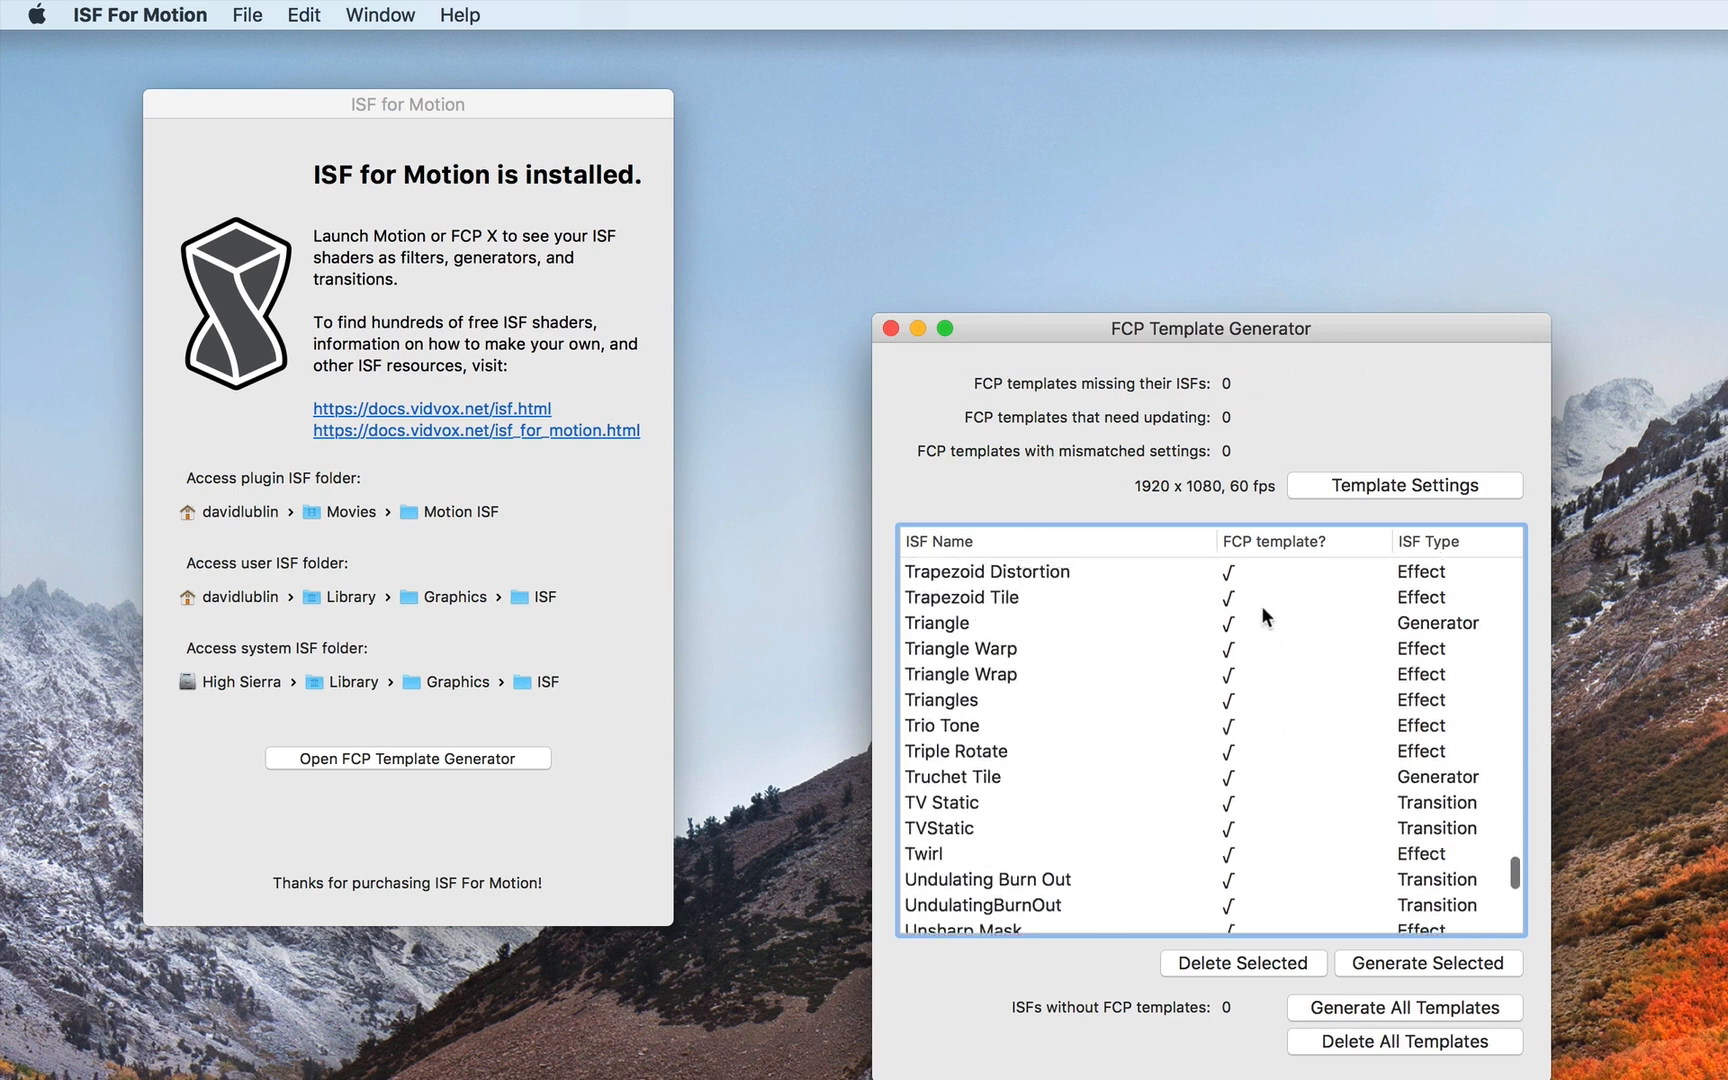
scroll(1261, 605, "up", 15)
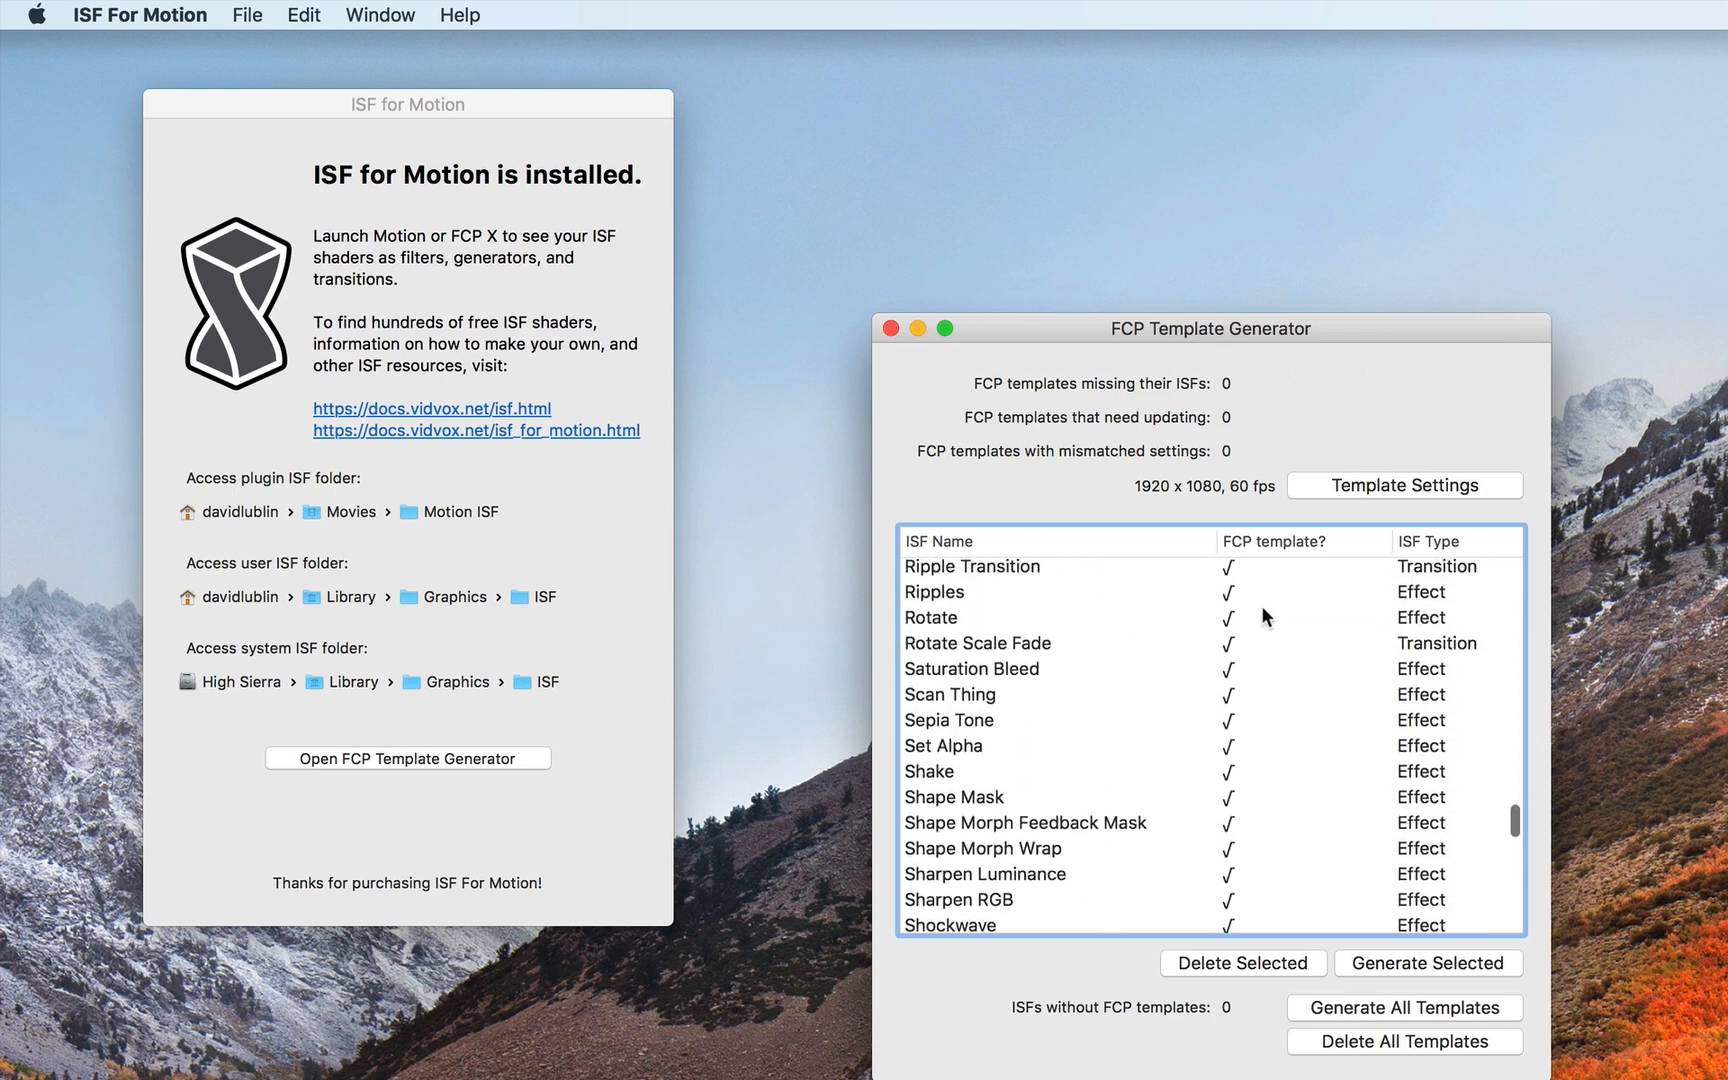
scroll(1261, 605, "up", 6)
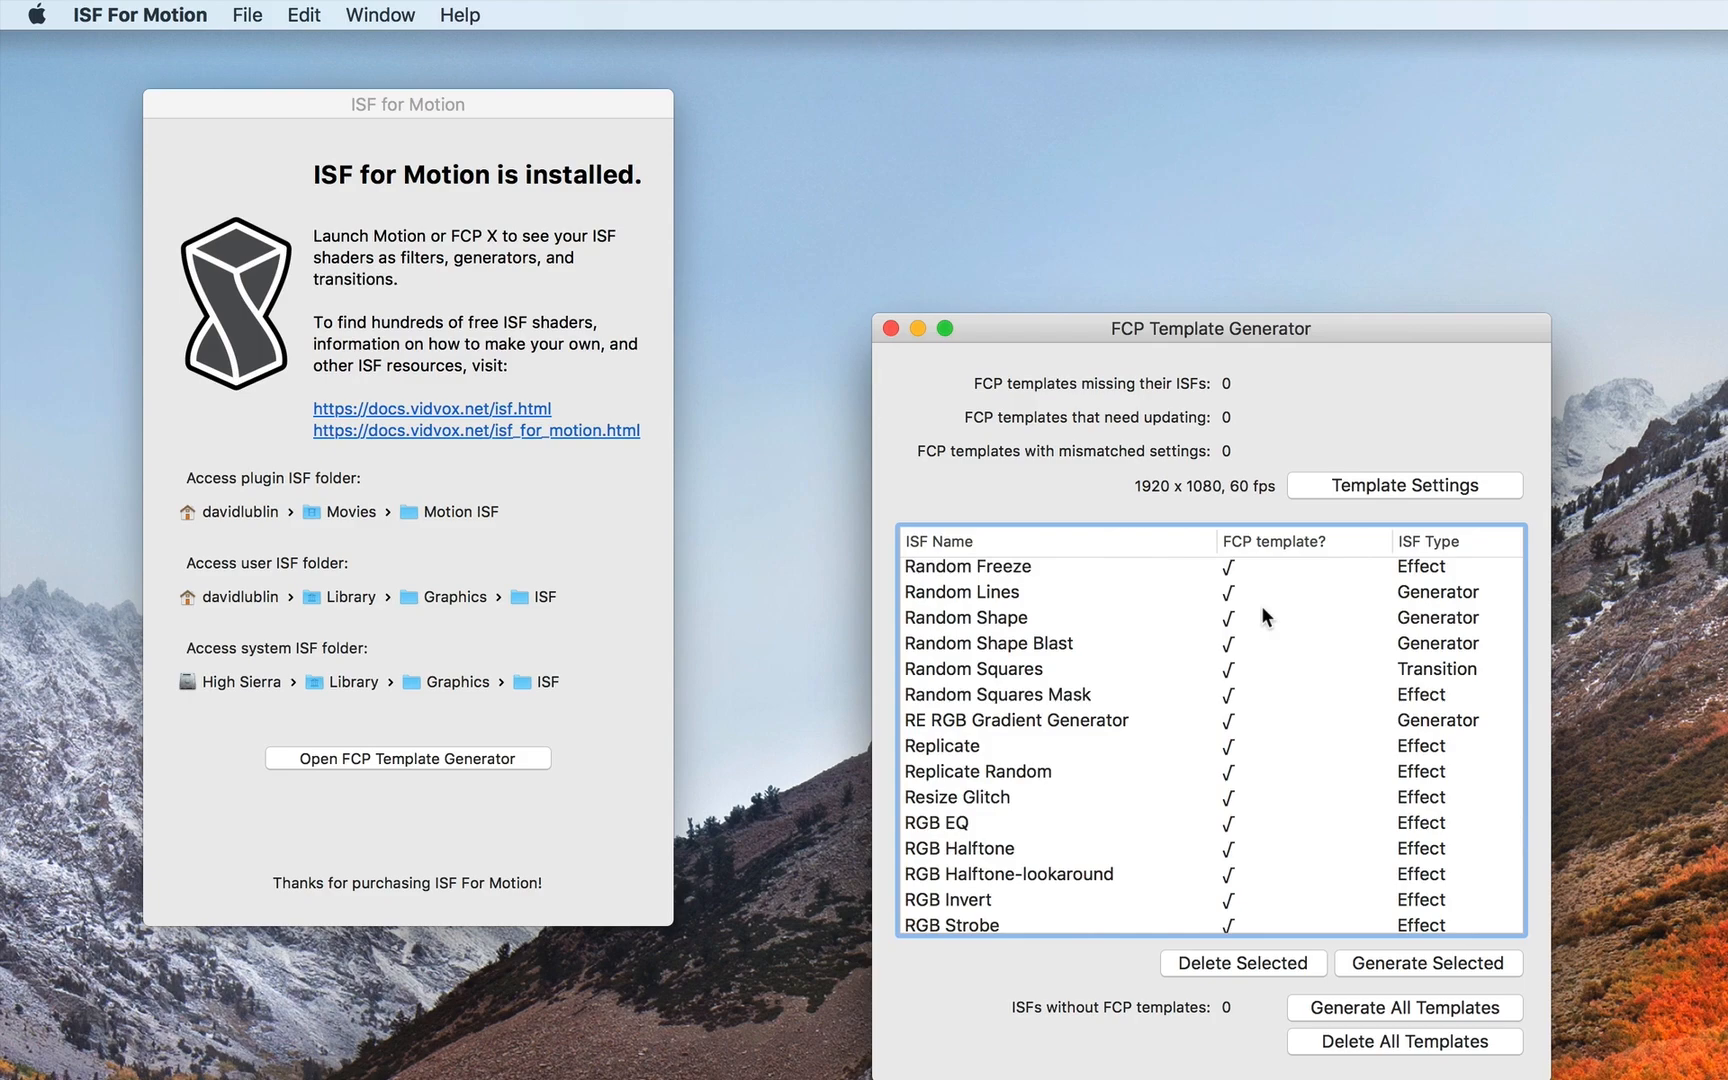
Quit ISF for Motion with its template generator and launch Final Cut Pro X.
key("super+w")
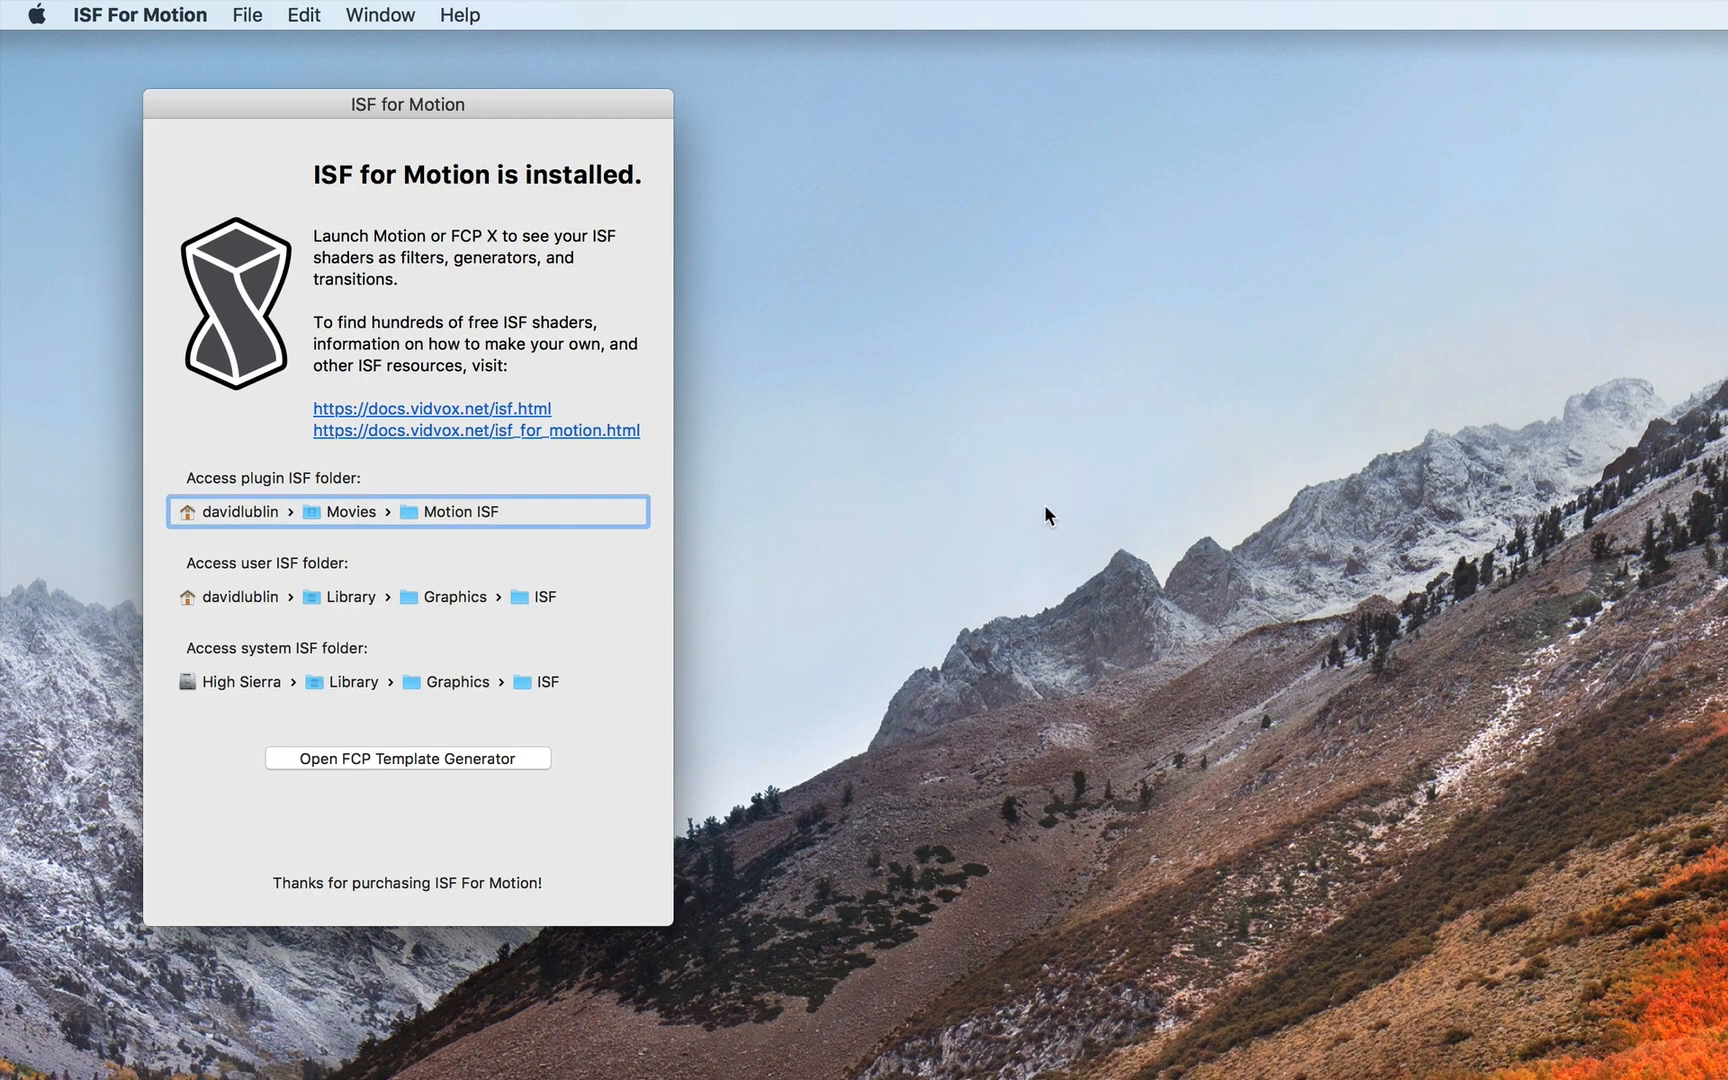
key("super+q")
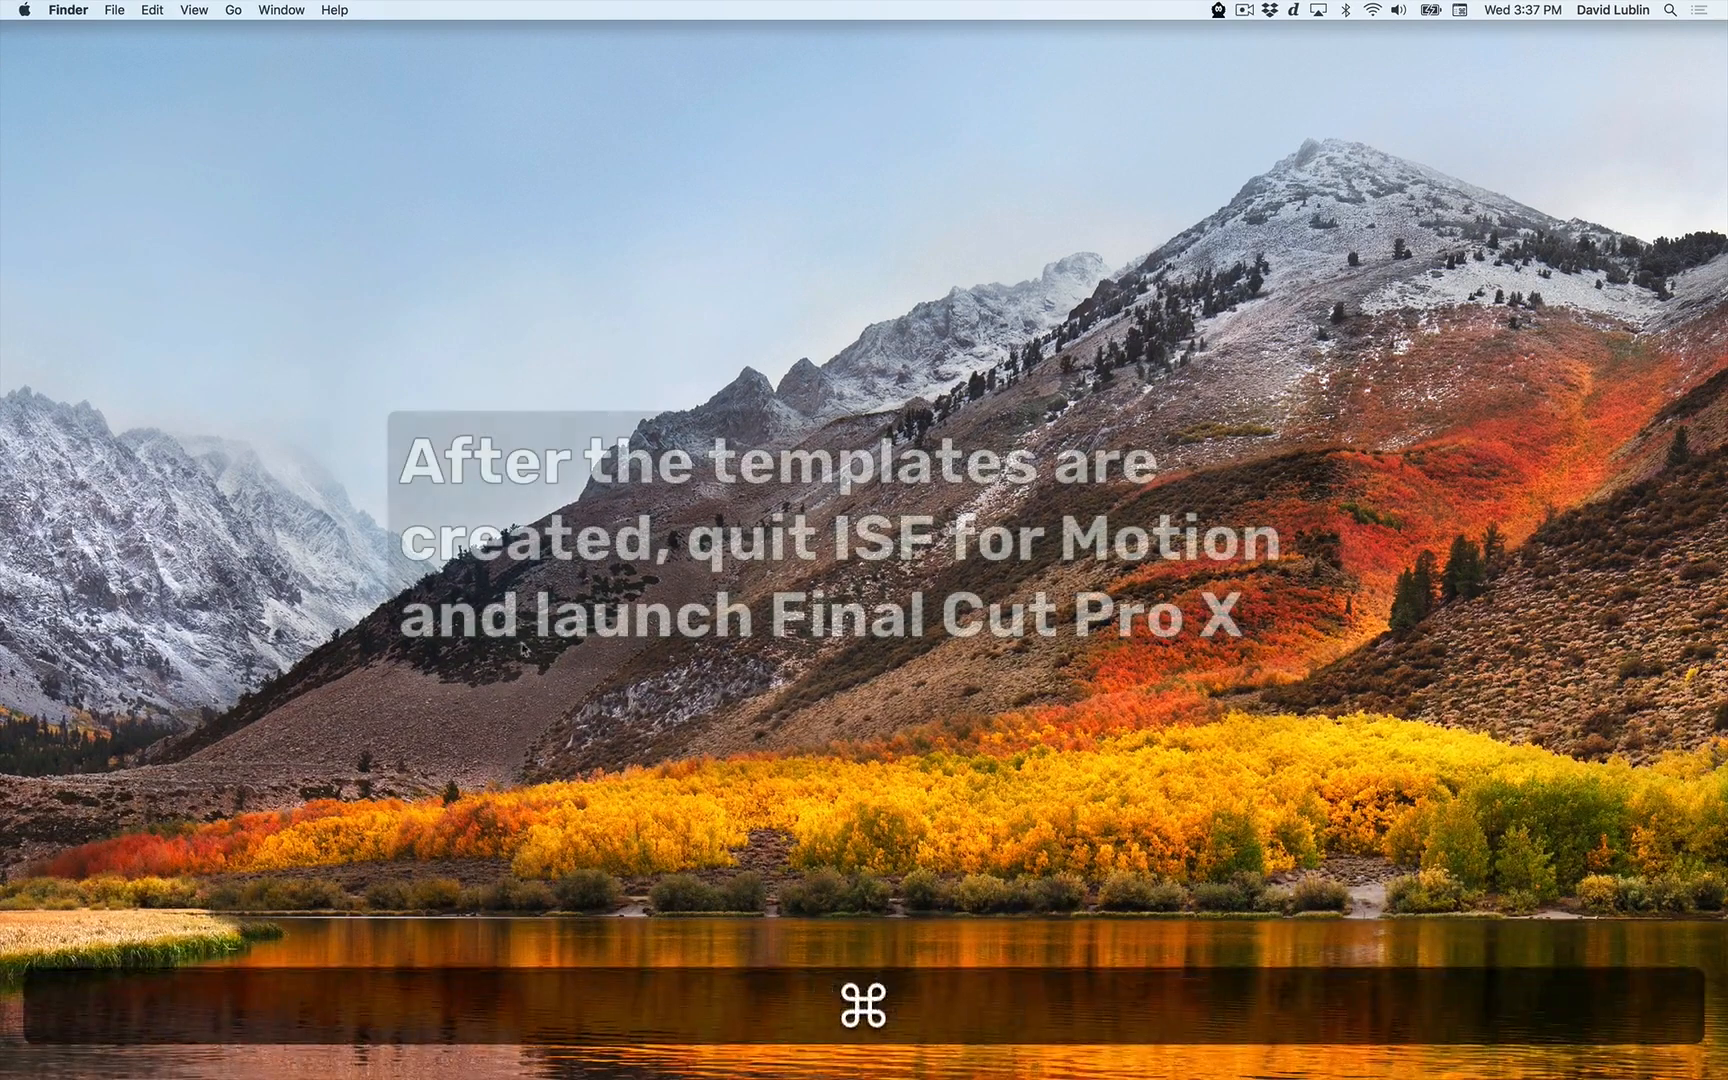
mouse_move(457, 1075)
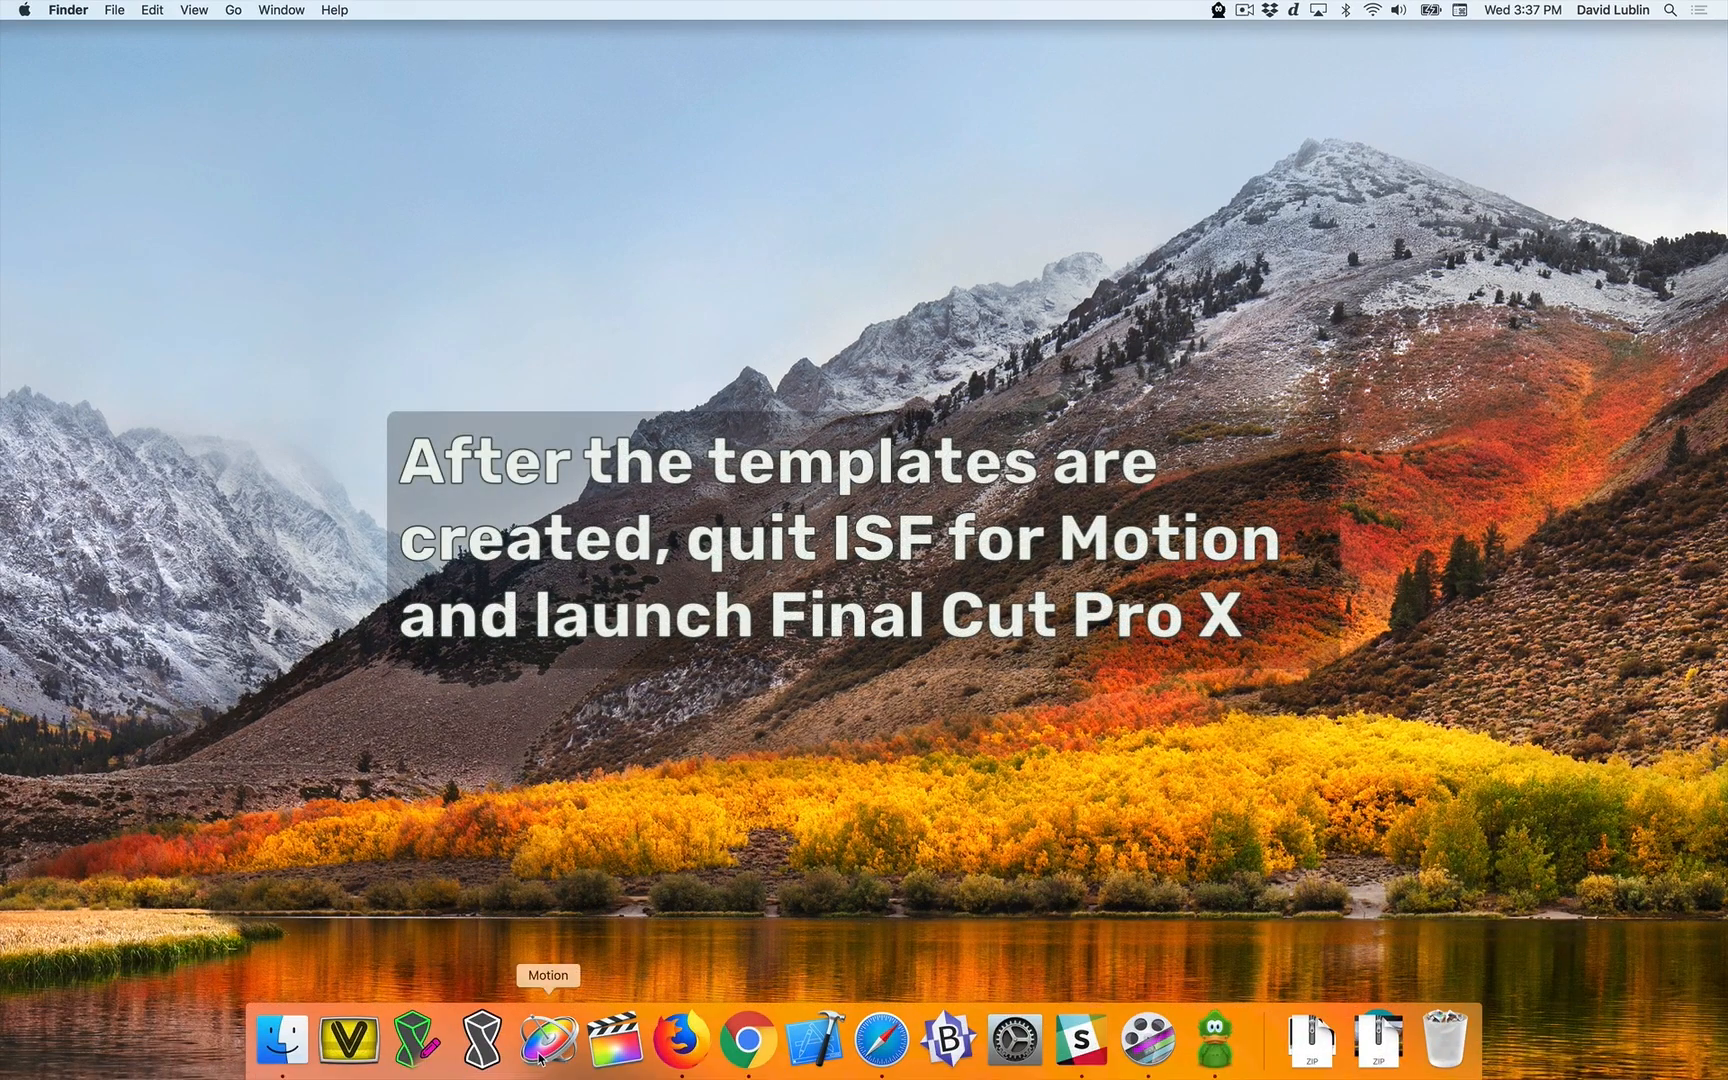
left_click(615, 1045)
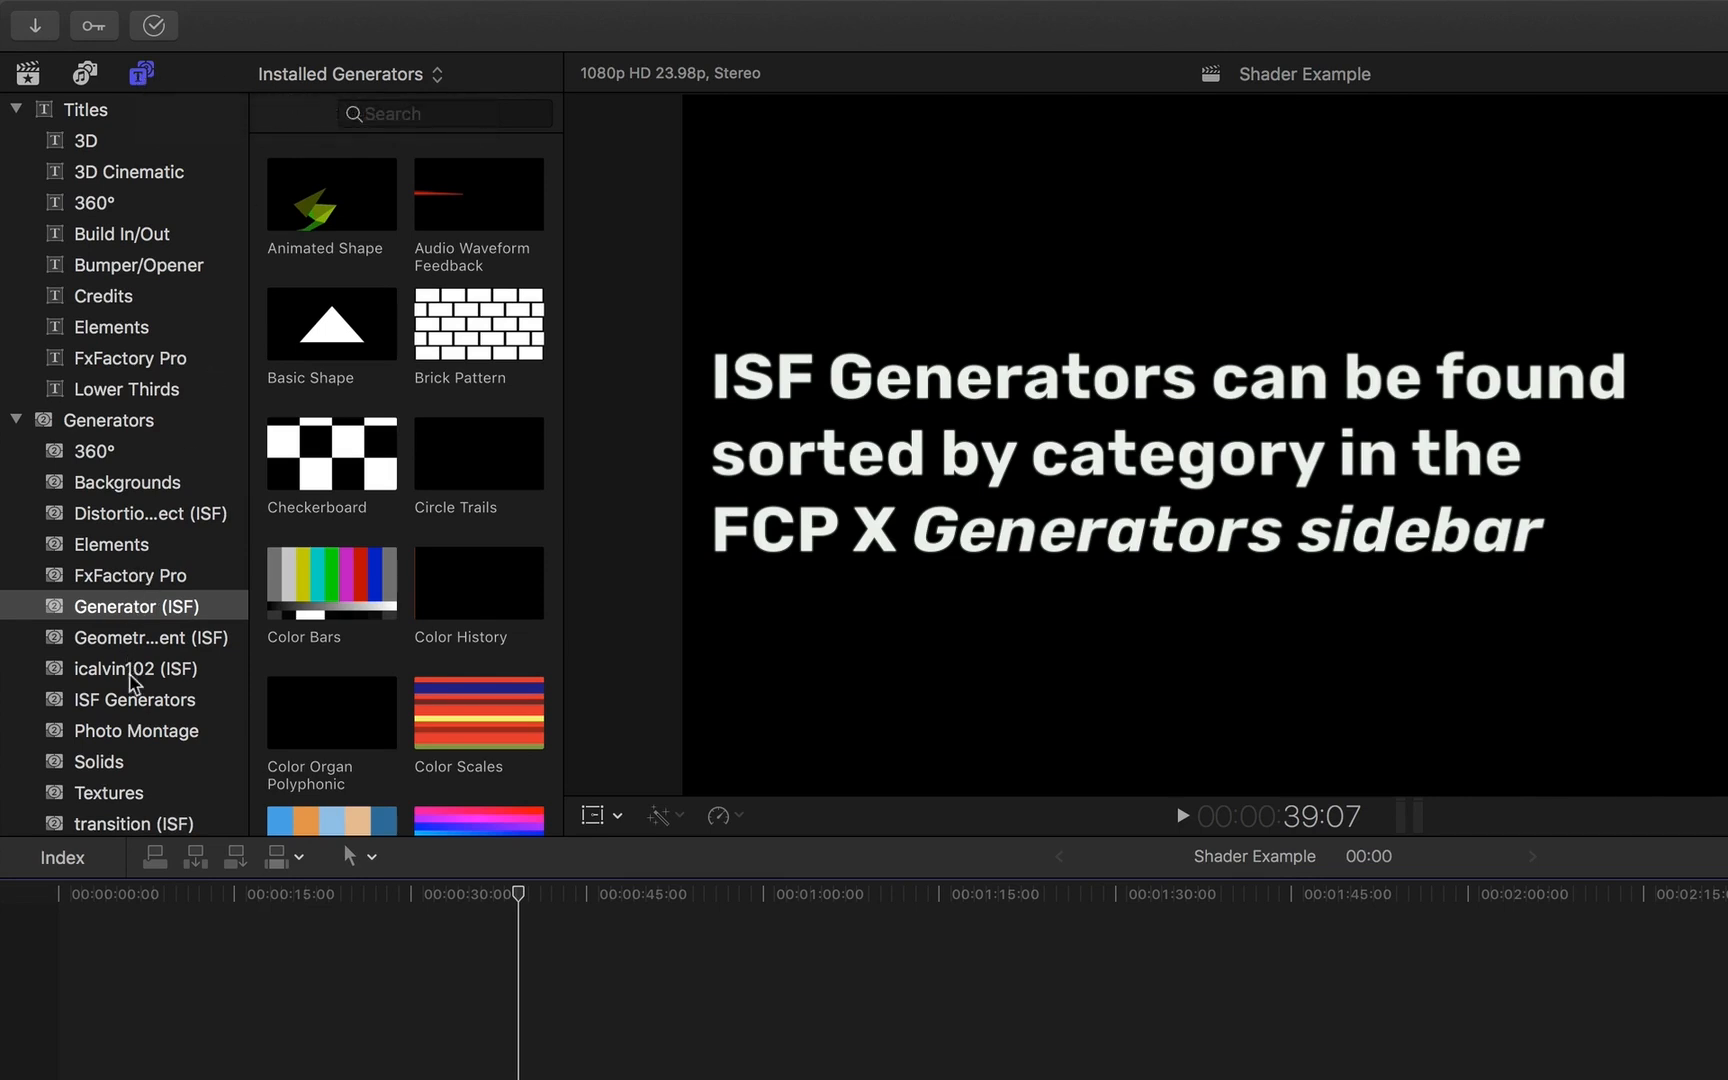
Add the Brick Pattern ISF generator at the start of the timeline, accepting 1080p HD, 1920x1080, 23.98p project properties.
scroll(130, 680, "down", 1)
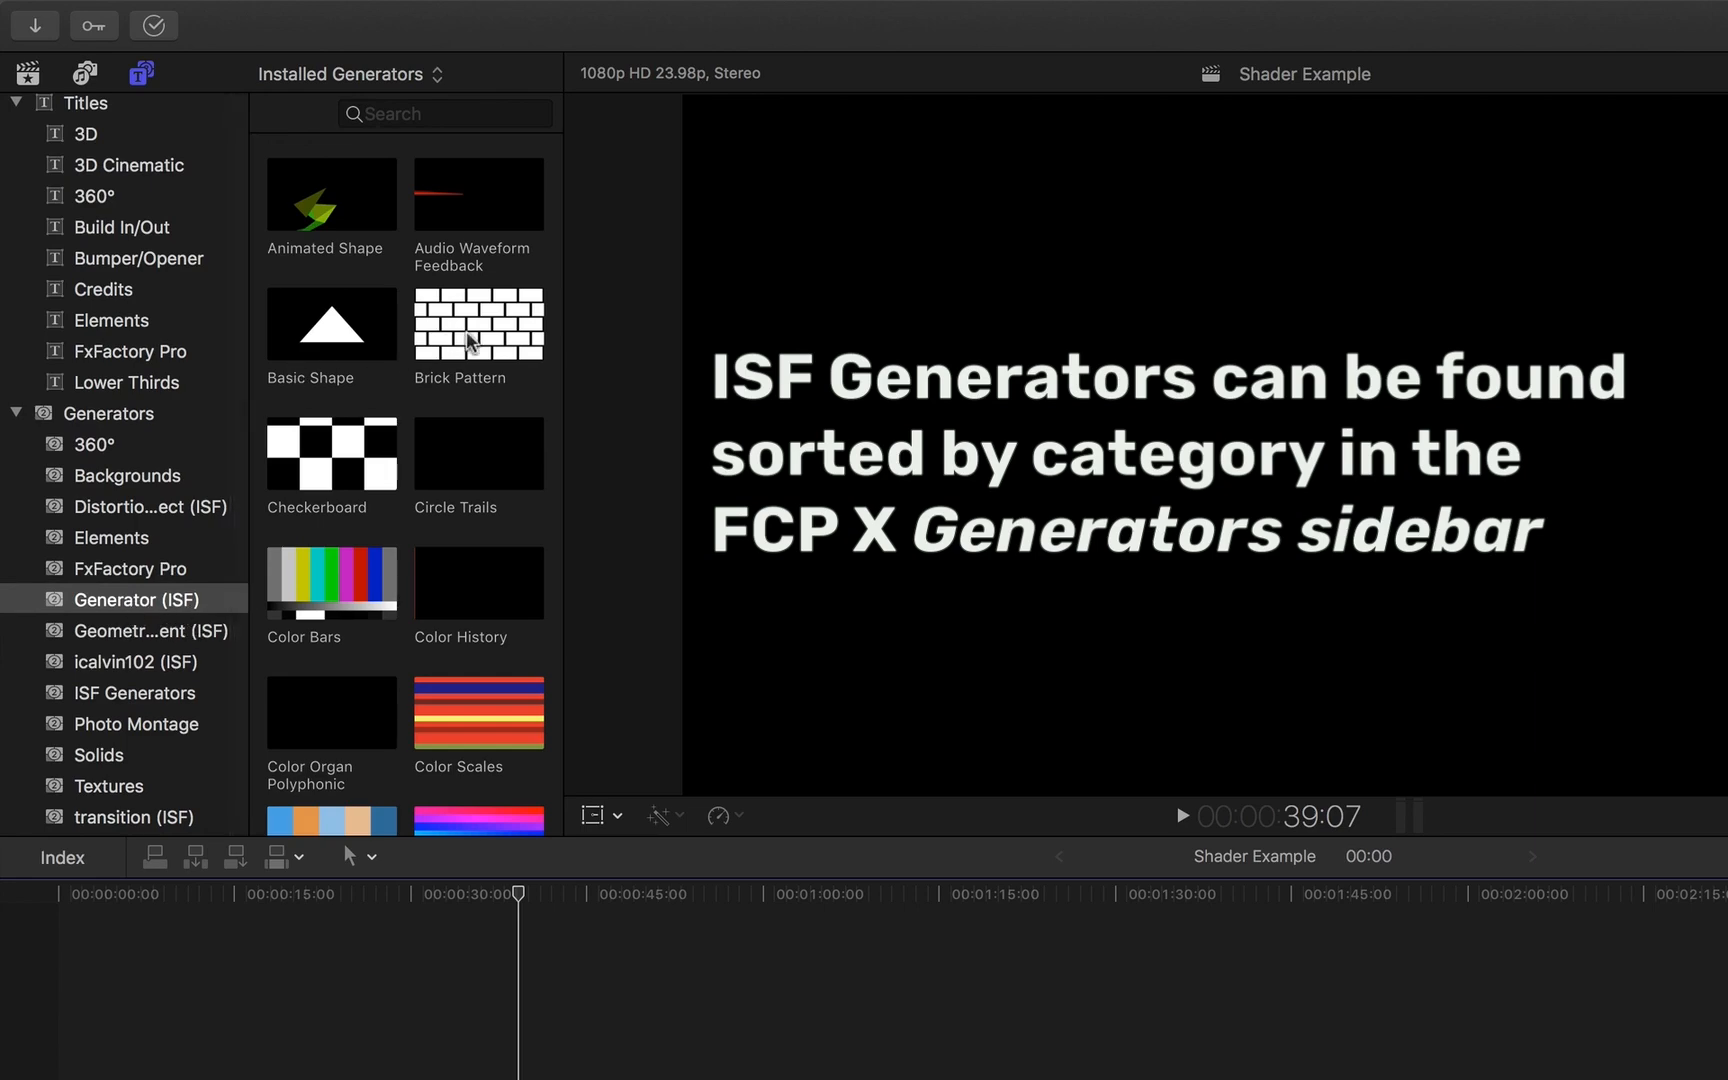
left_click_drag(490, 336, 90, 955)
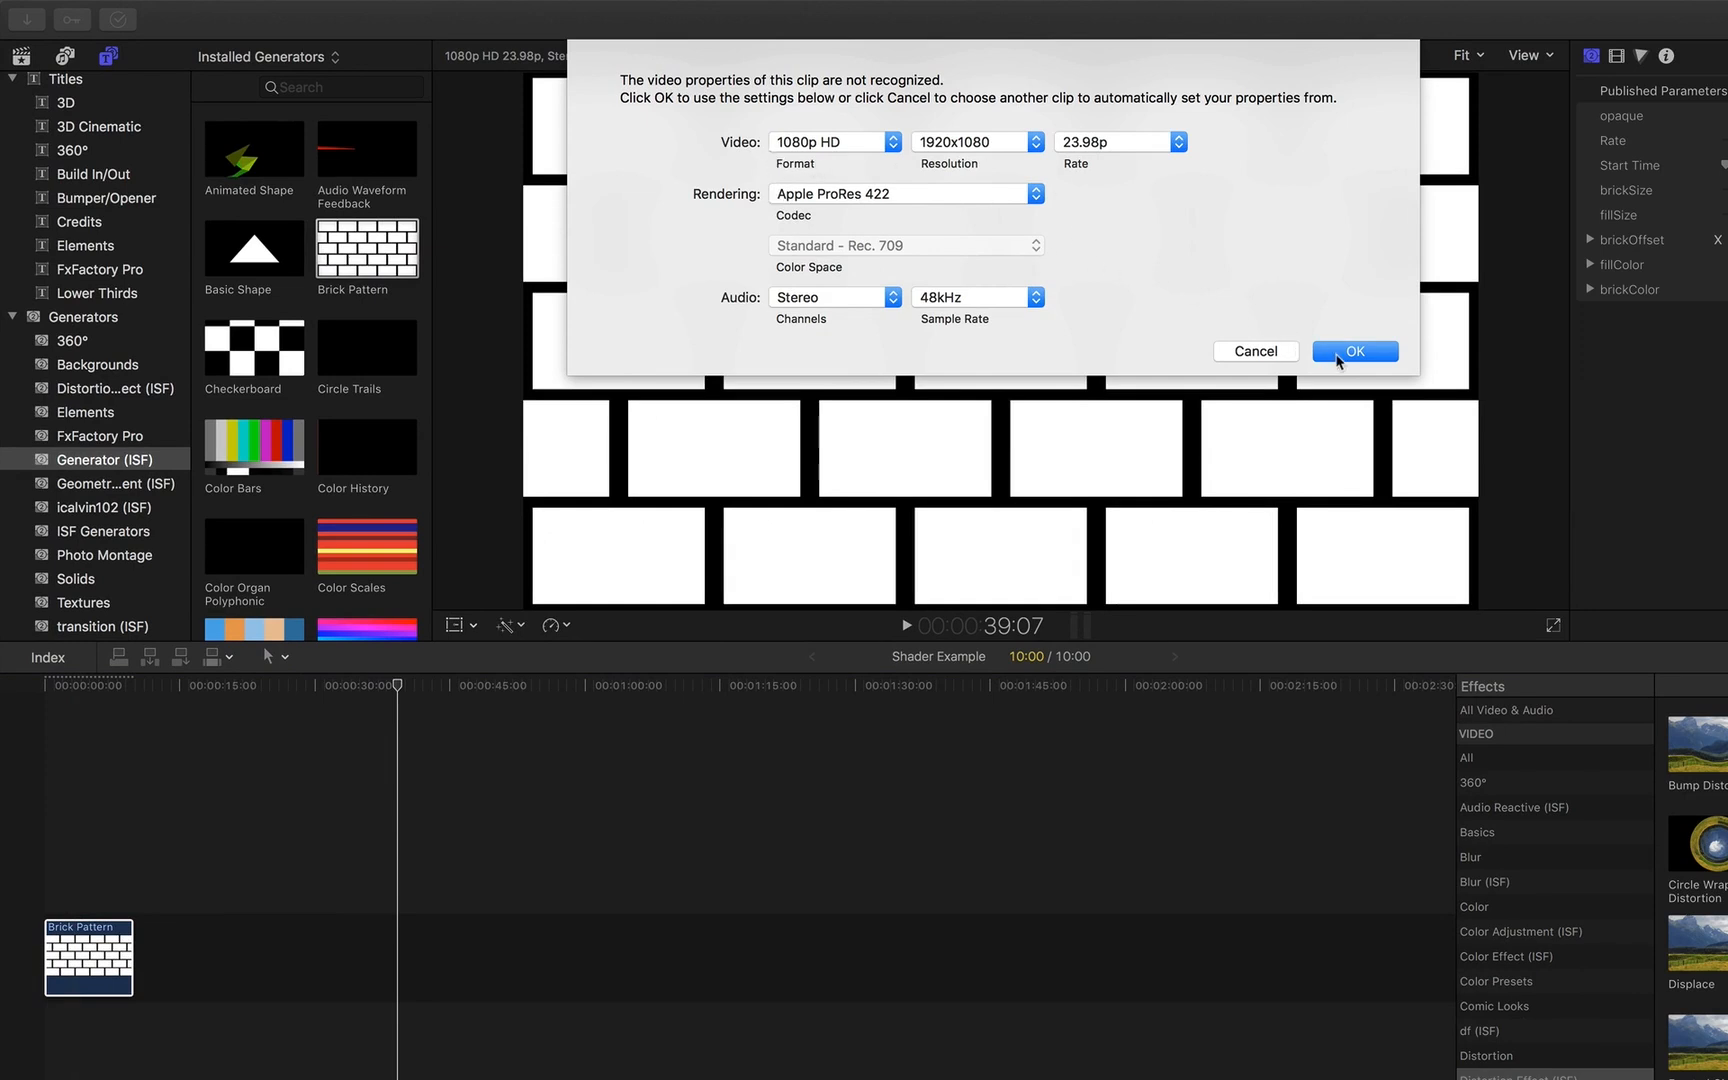
left_click(1338, 355)
Find the Grid Warp generator in the Generator (ISF) category and append it after the Brick Pattern clip.
scroll(364, 527, "down", 2)
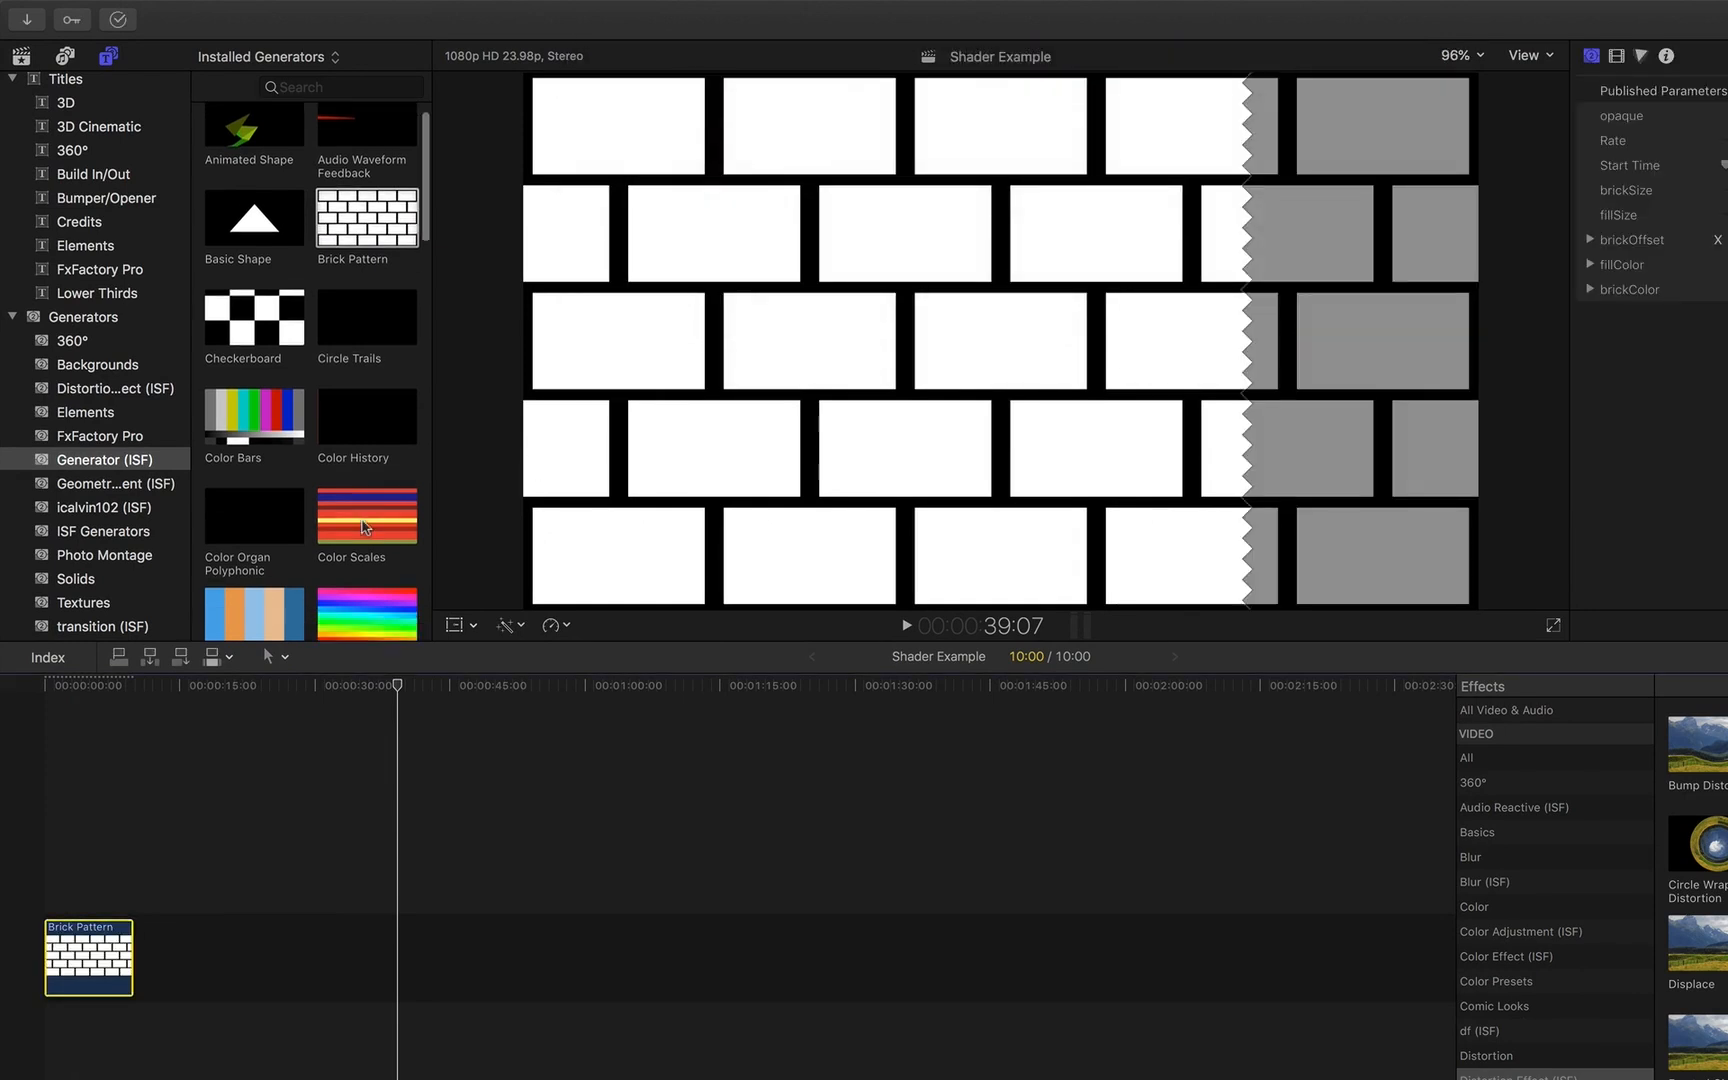
scroll(364, 527, "down", 5)
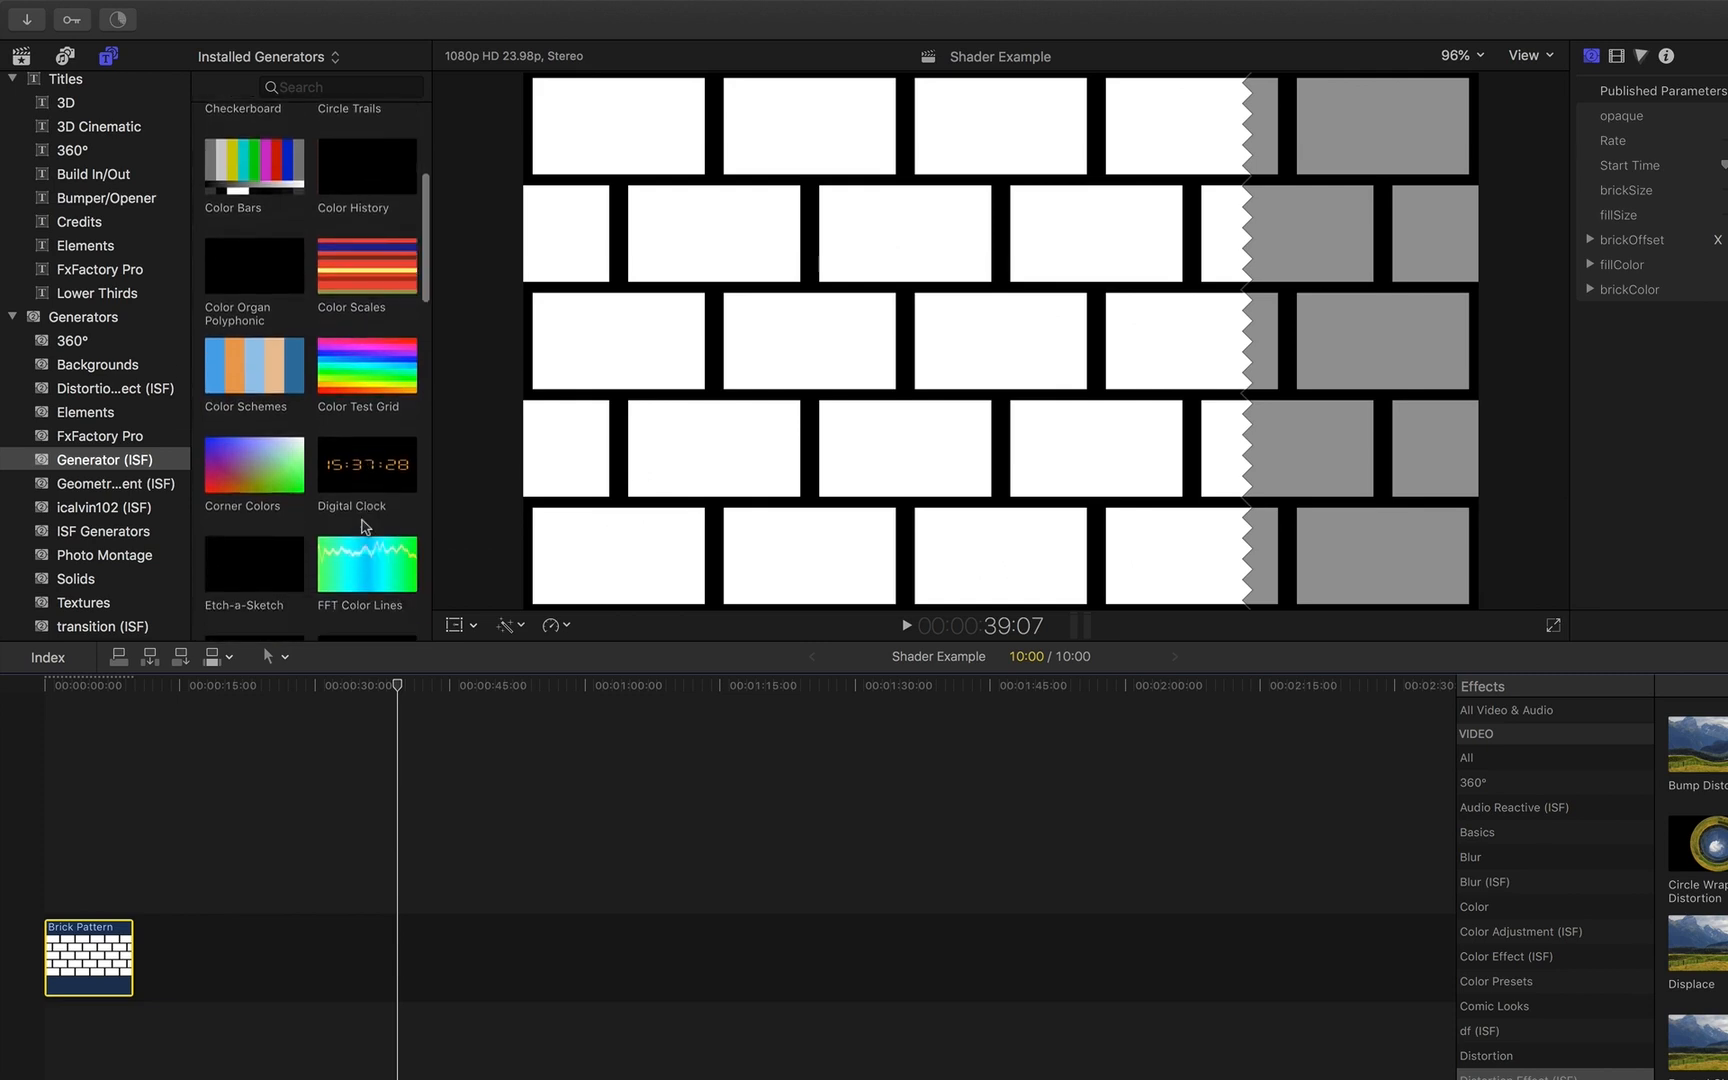
scroll(364, 527, "down", 5)
left_click(357, 527)
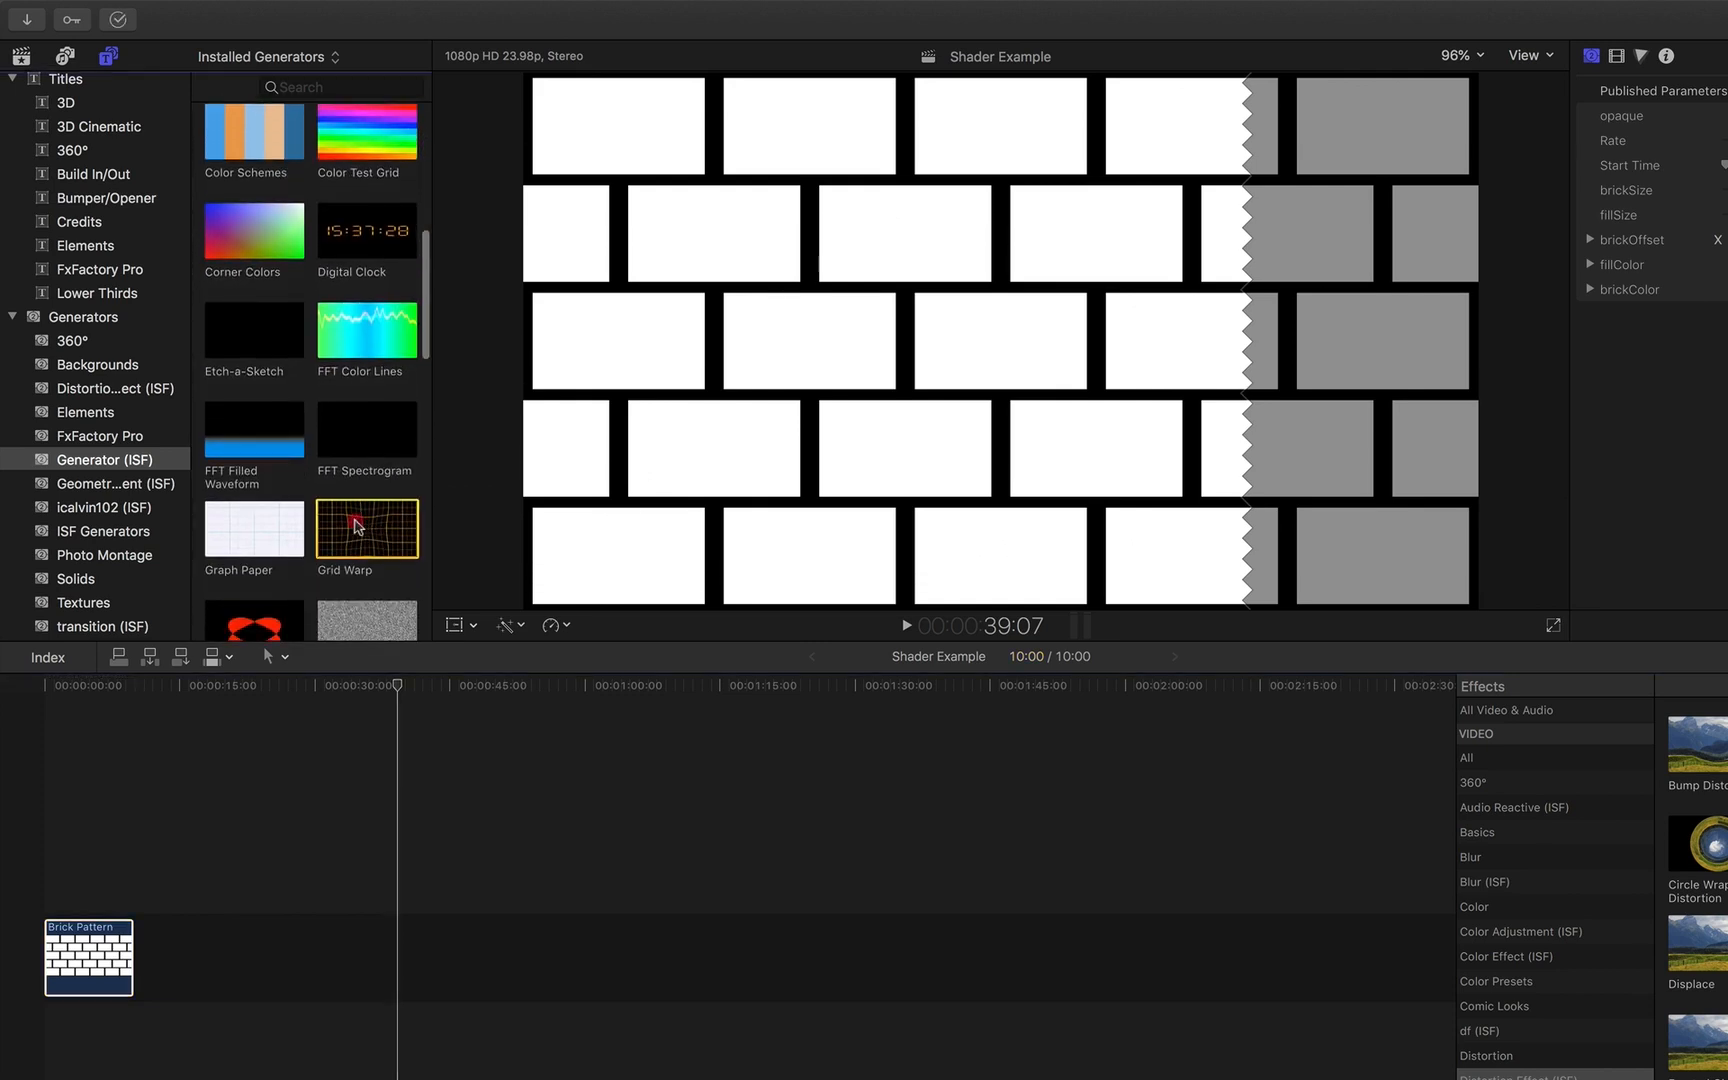
left_click_drag(357, 527, 162, 932)
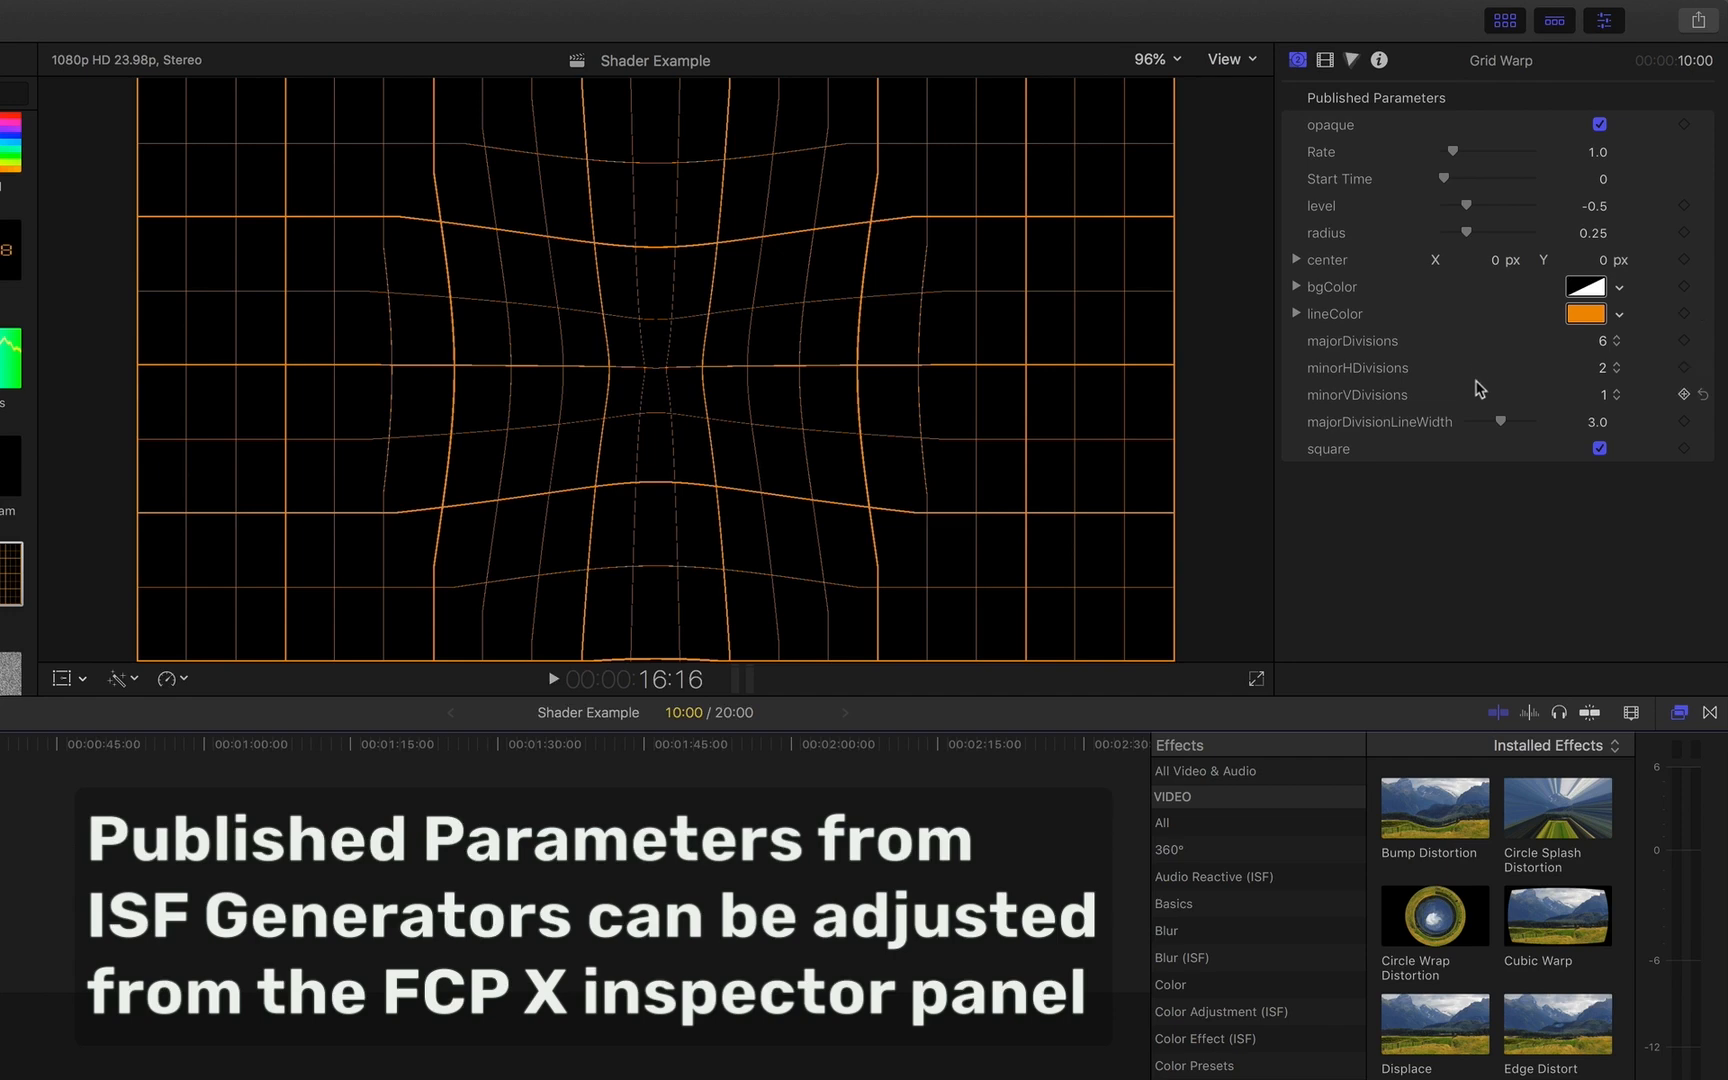
Try the square option on the Grid Warp clip and set its radius to 0.48.
left_click(1599, 449)
mouse_move(1473, 240)
left_mouse_down()
mouse_move(1500, 240)
mouse_move(1450, 243)
mouse_move(1490, 241)
left_mouse_up()
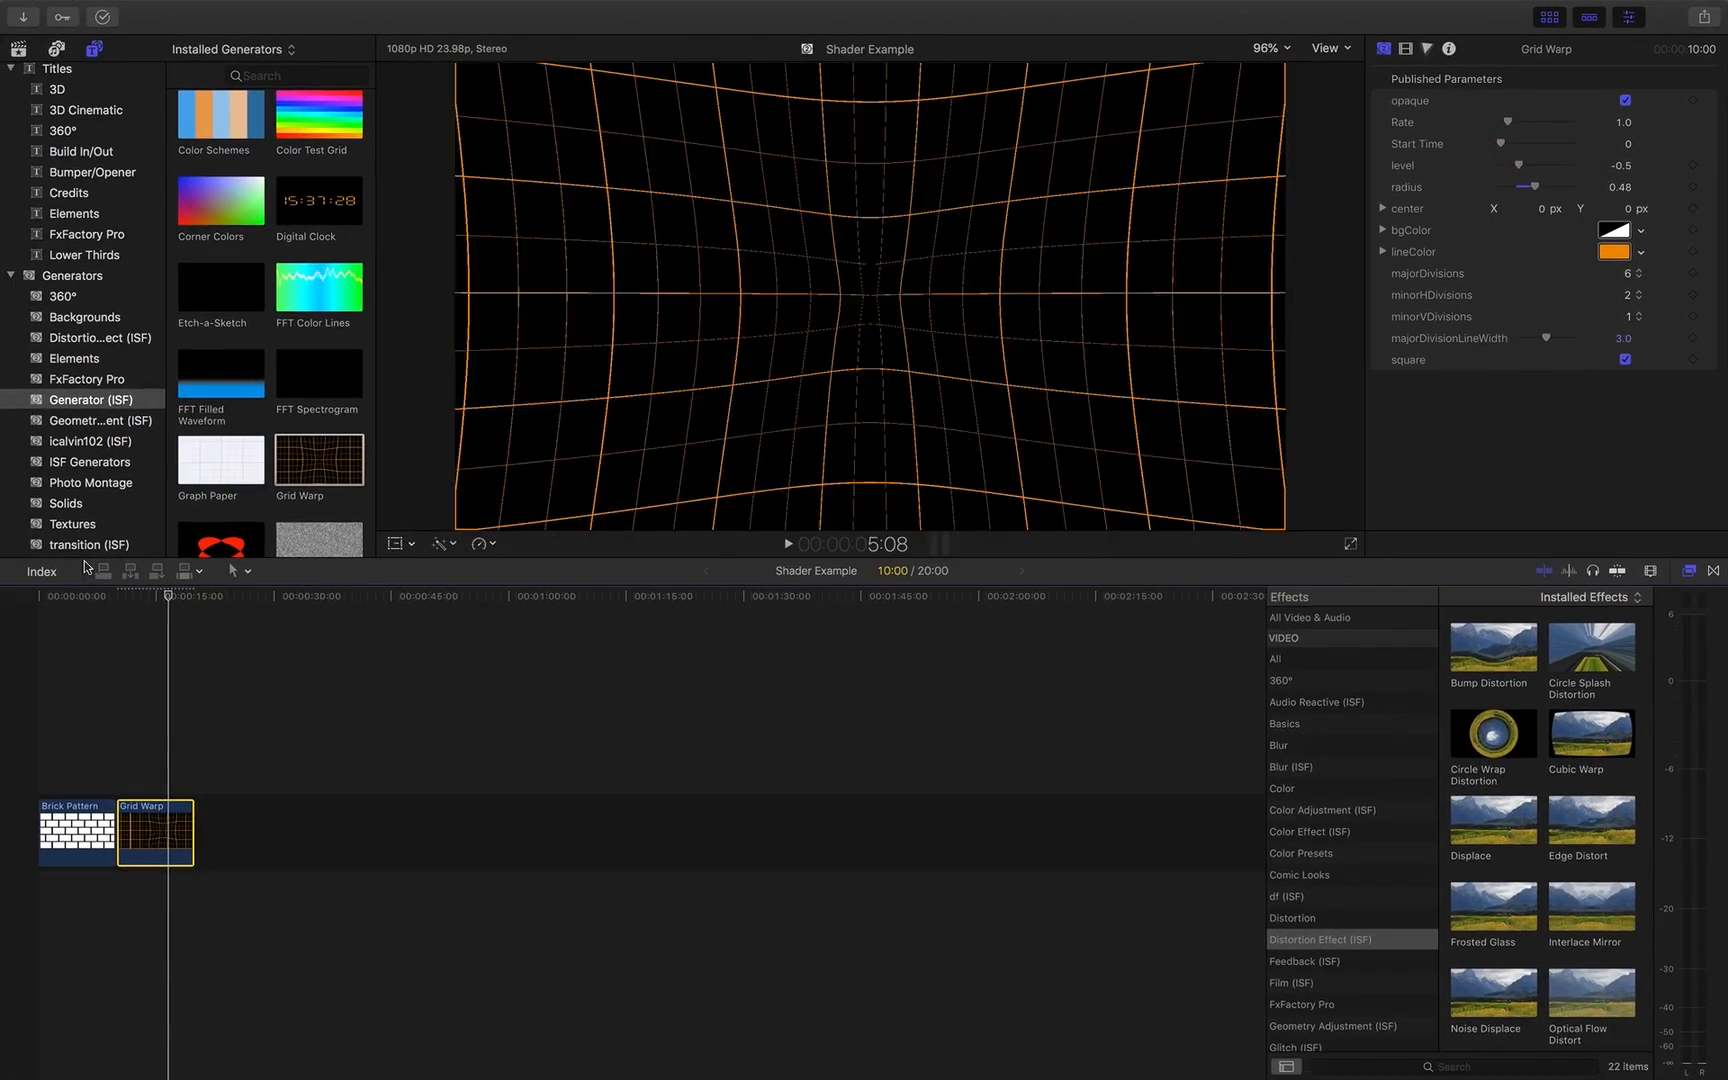
Change the Brick Pattern clip's brickColor to yellow and set its brickSize to 0.11.
left_click(83, 822)
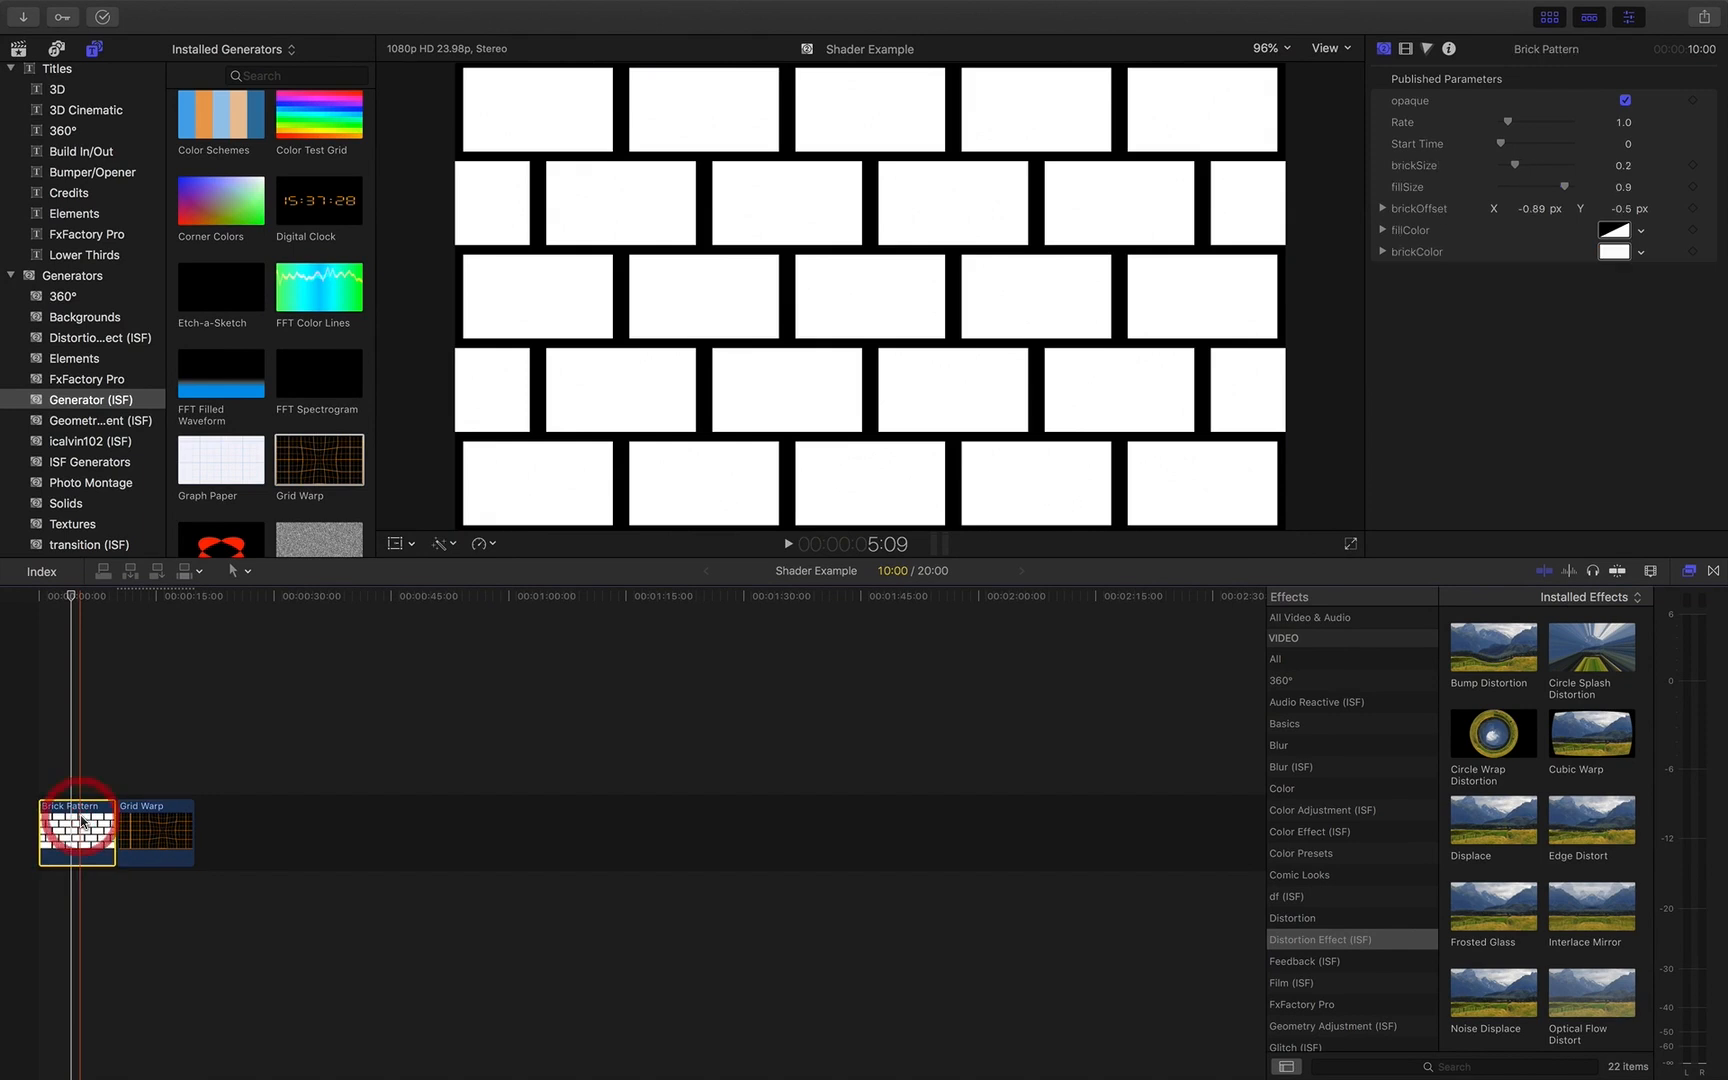
left_click(1612, 258)
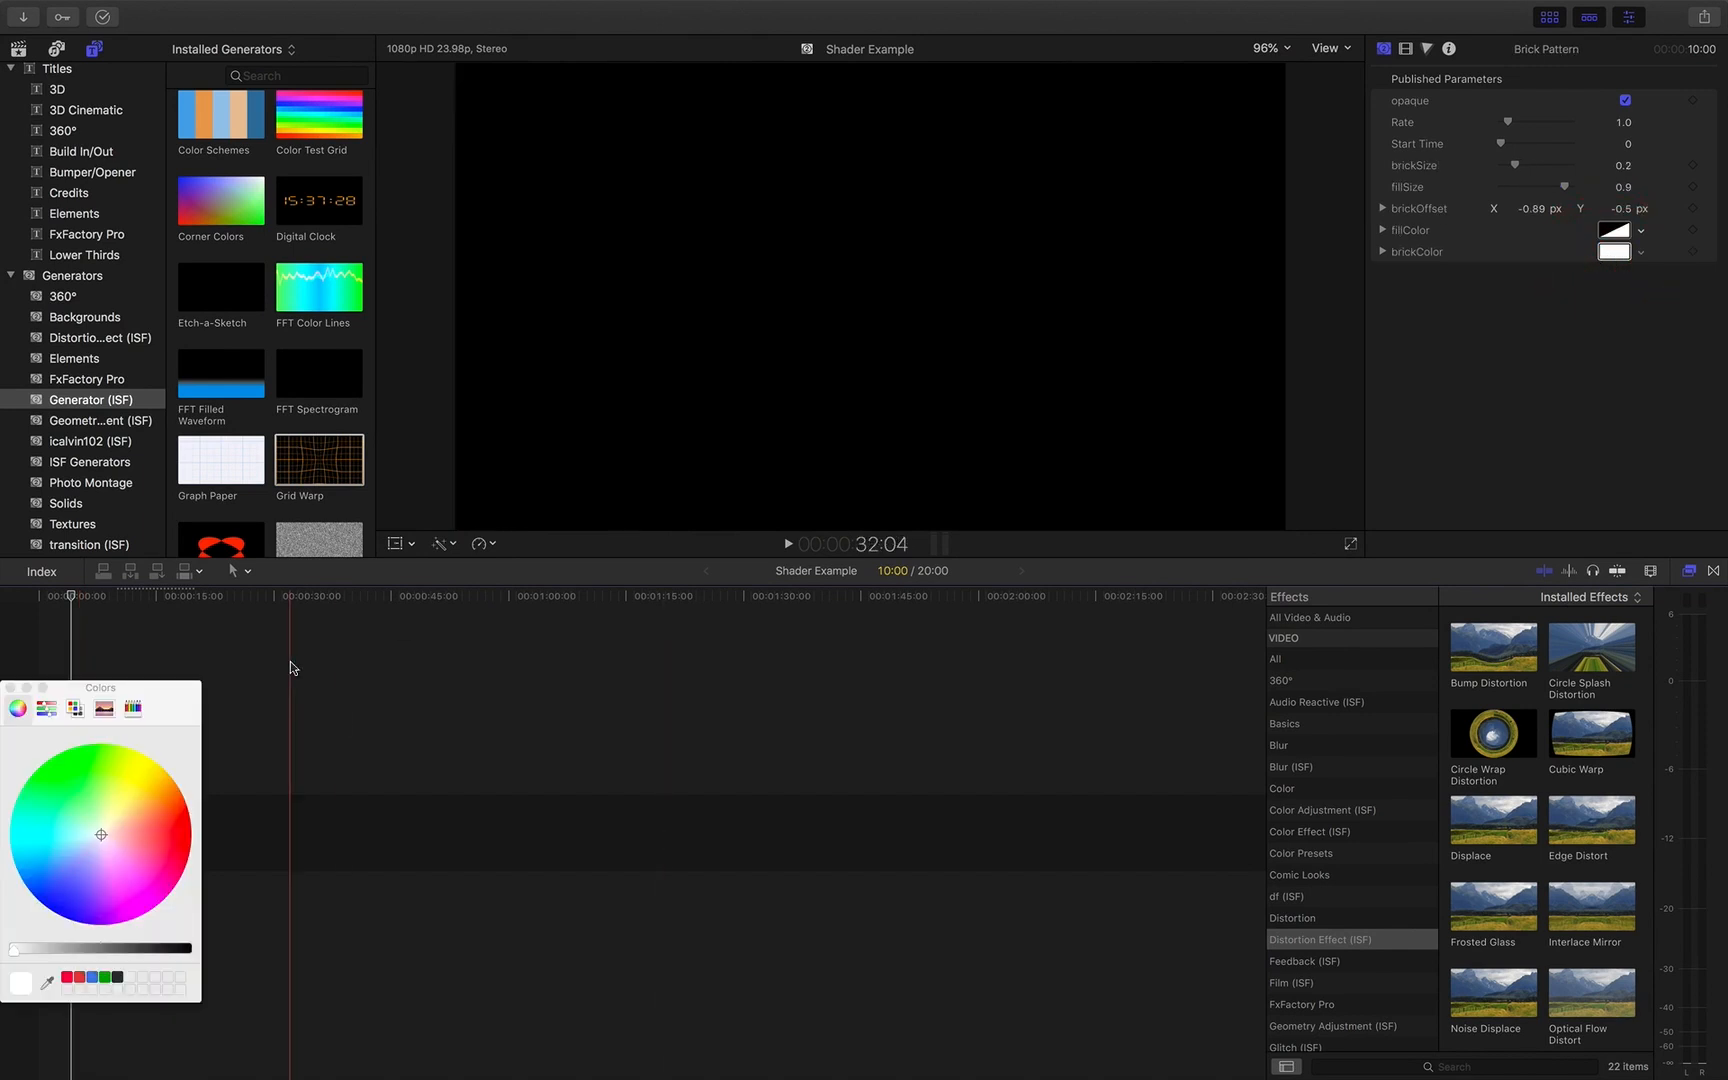
left_click(149, 781)
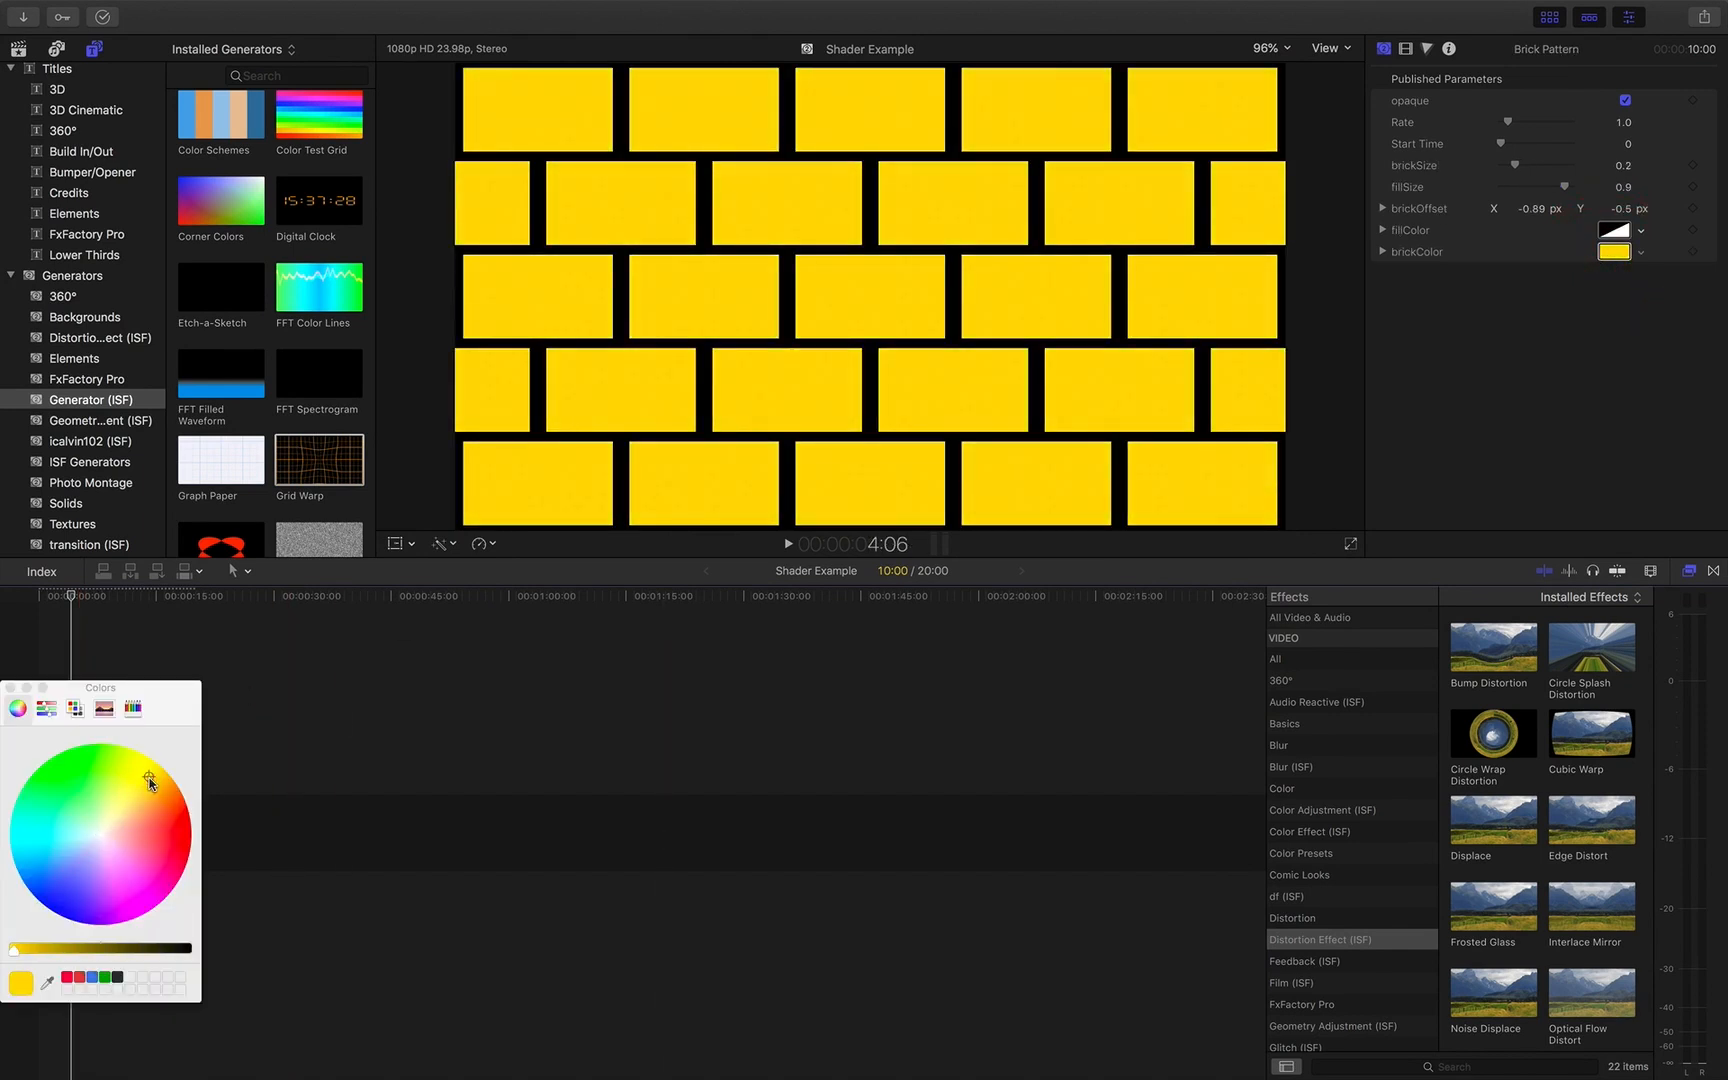
left_click(11, 689)
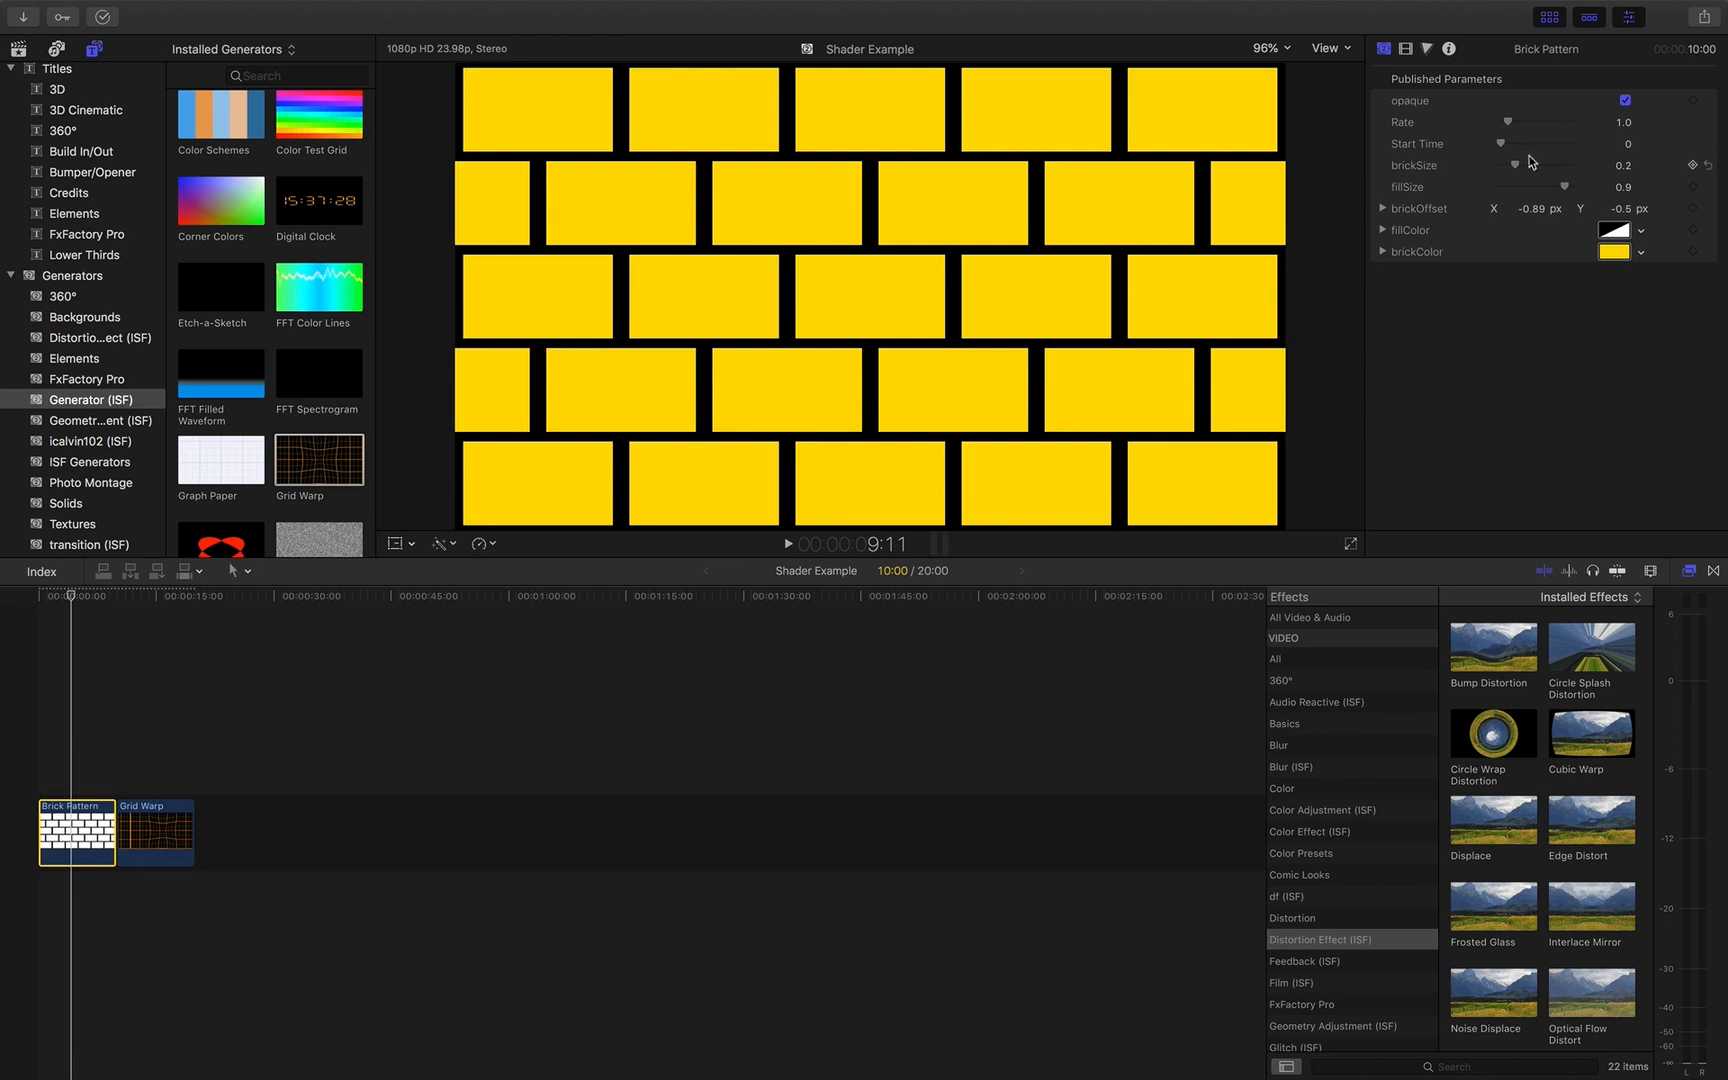
left_click_drag(1519, 167, 1511, 171)
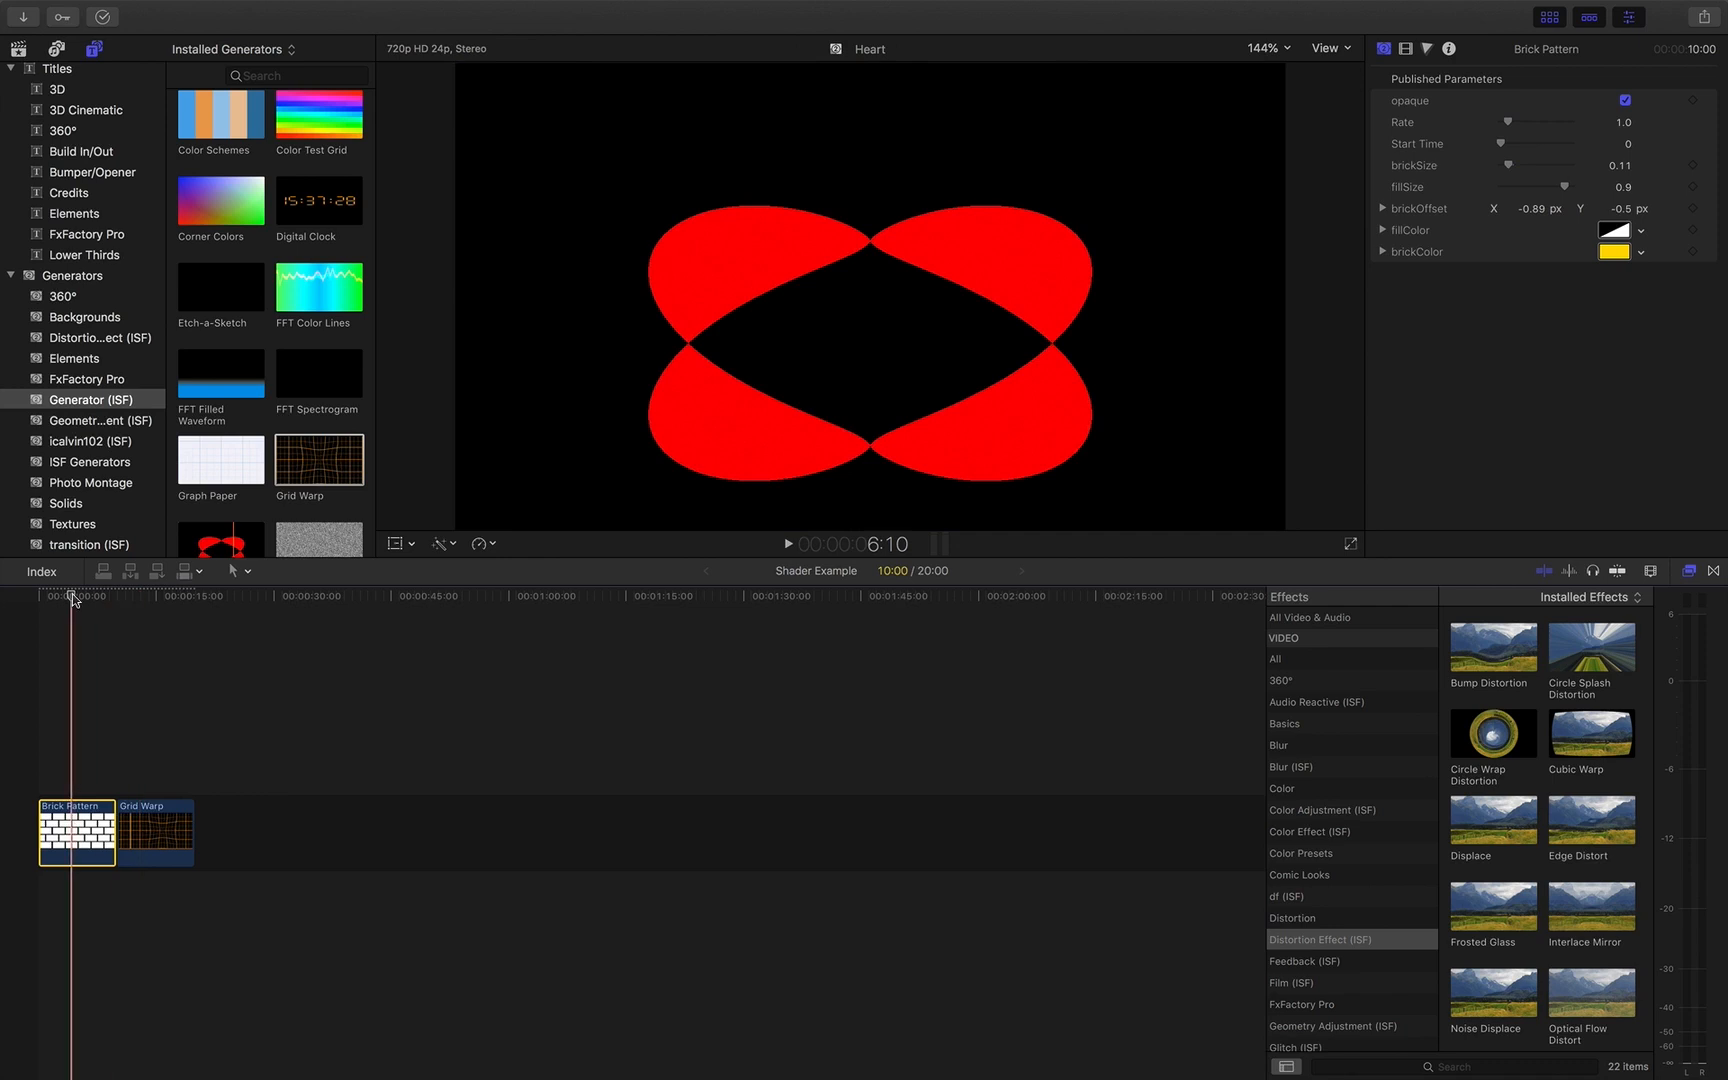
Animate the Brick Pattern clip's brickSize with keyframes, from 0.11 at the clip's start to 0.43 near its end.
left_click(39, 597)
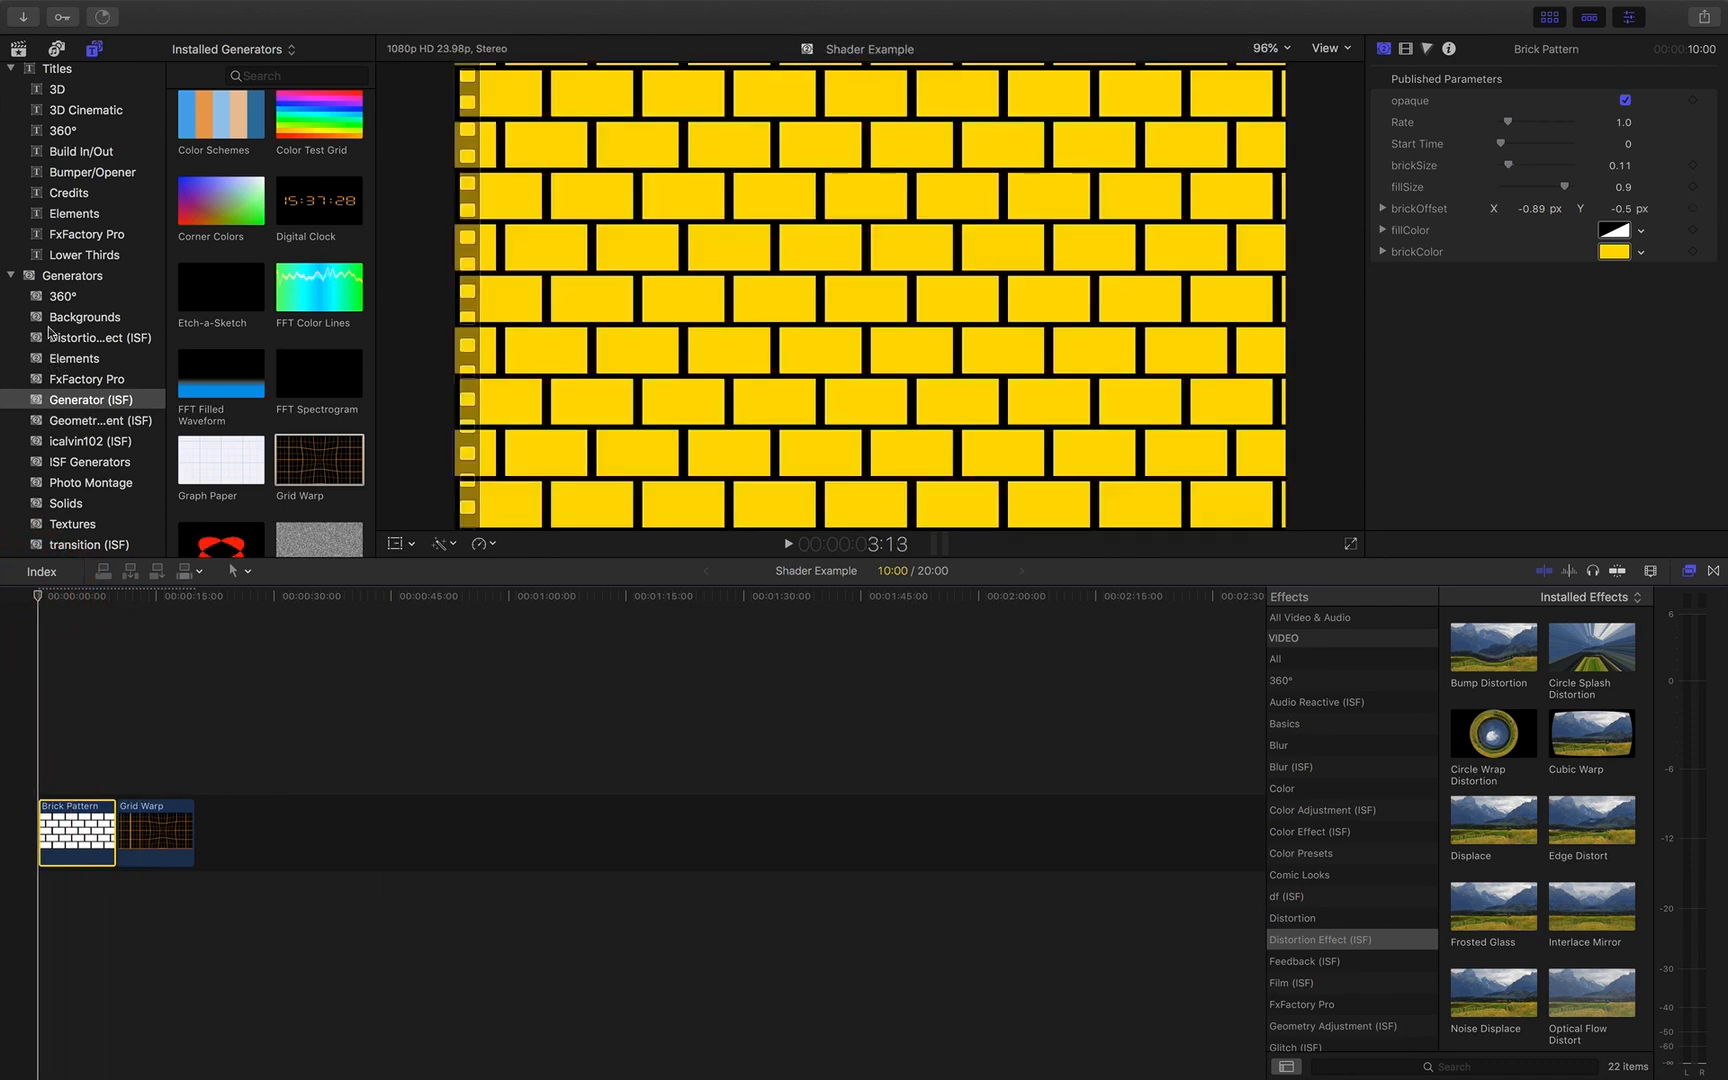
left_click(72, 828)
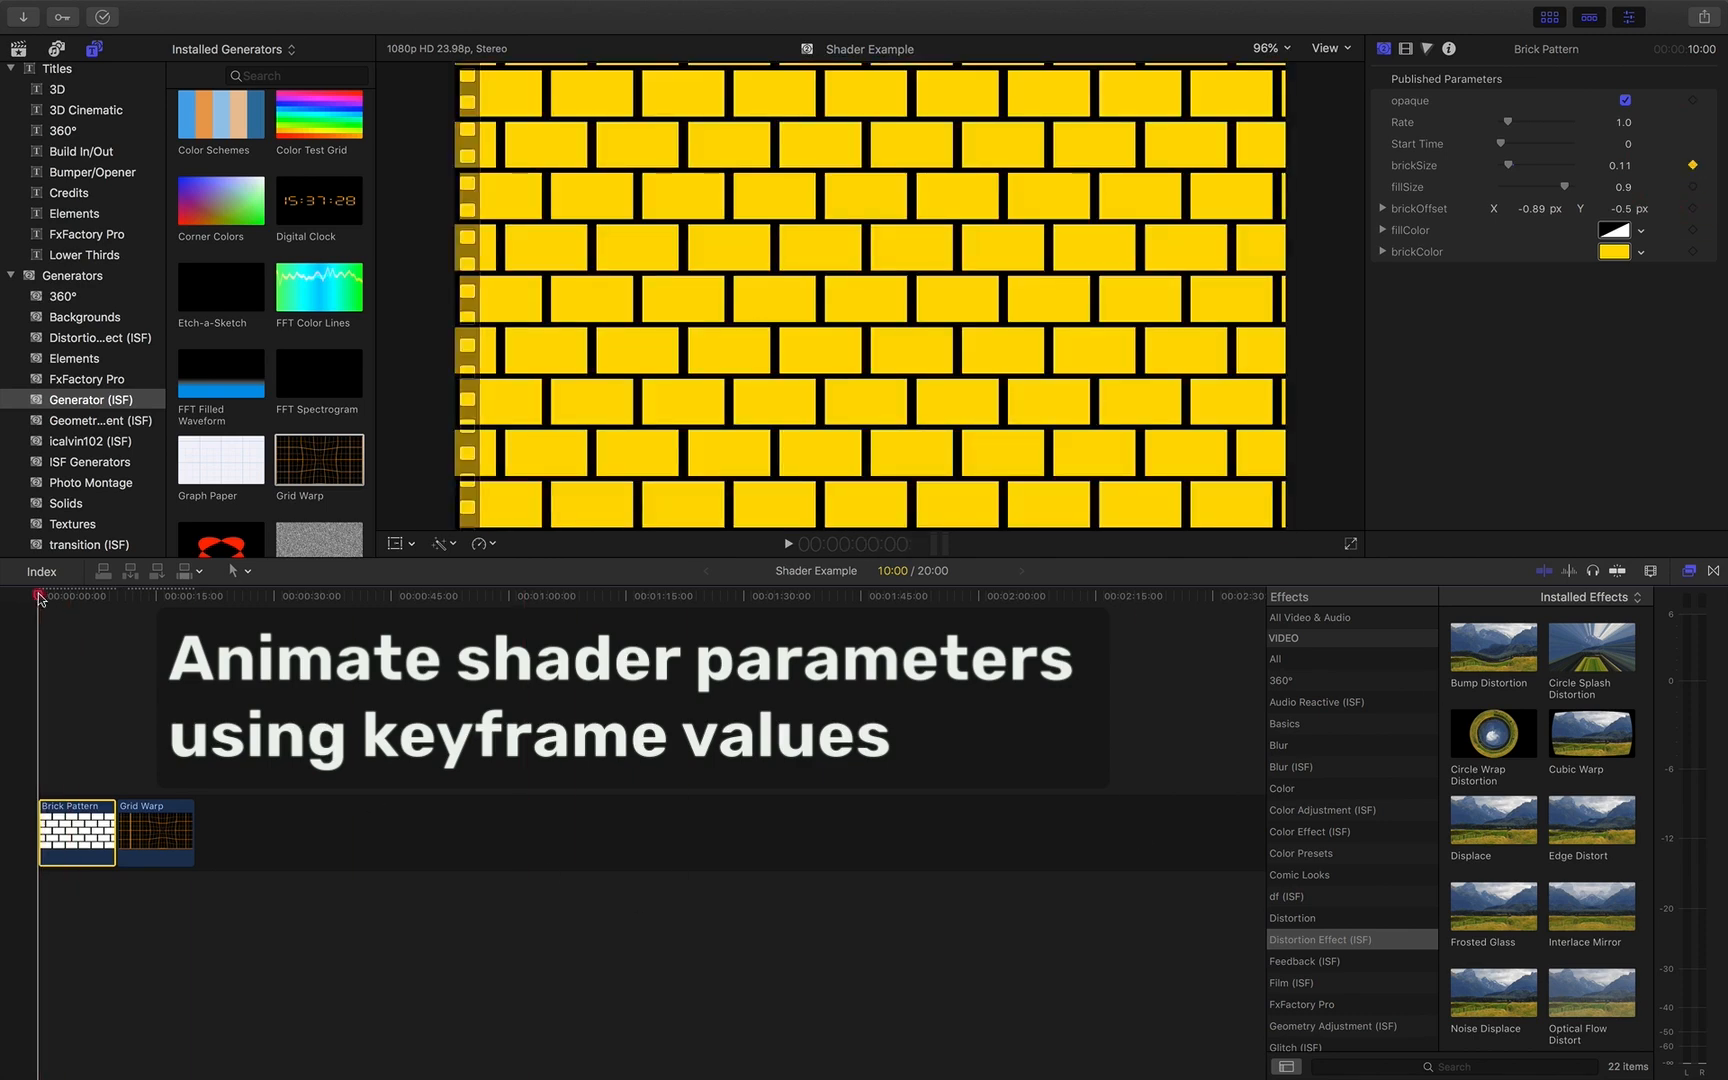
left_click_drag(42, 600, 110, 600)
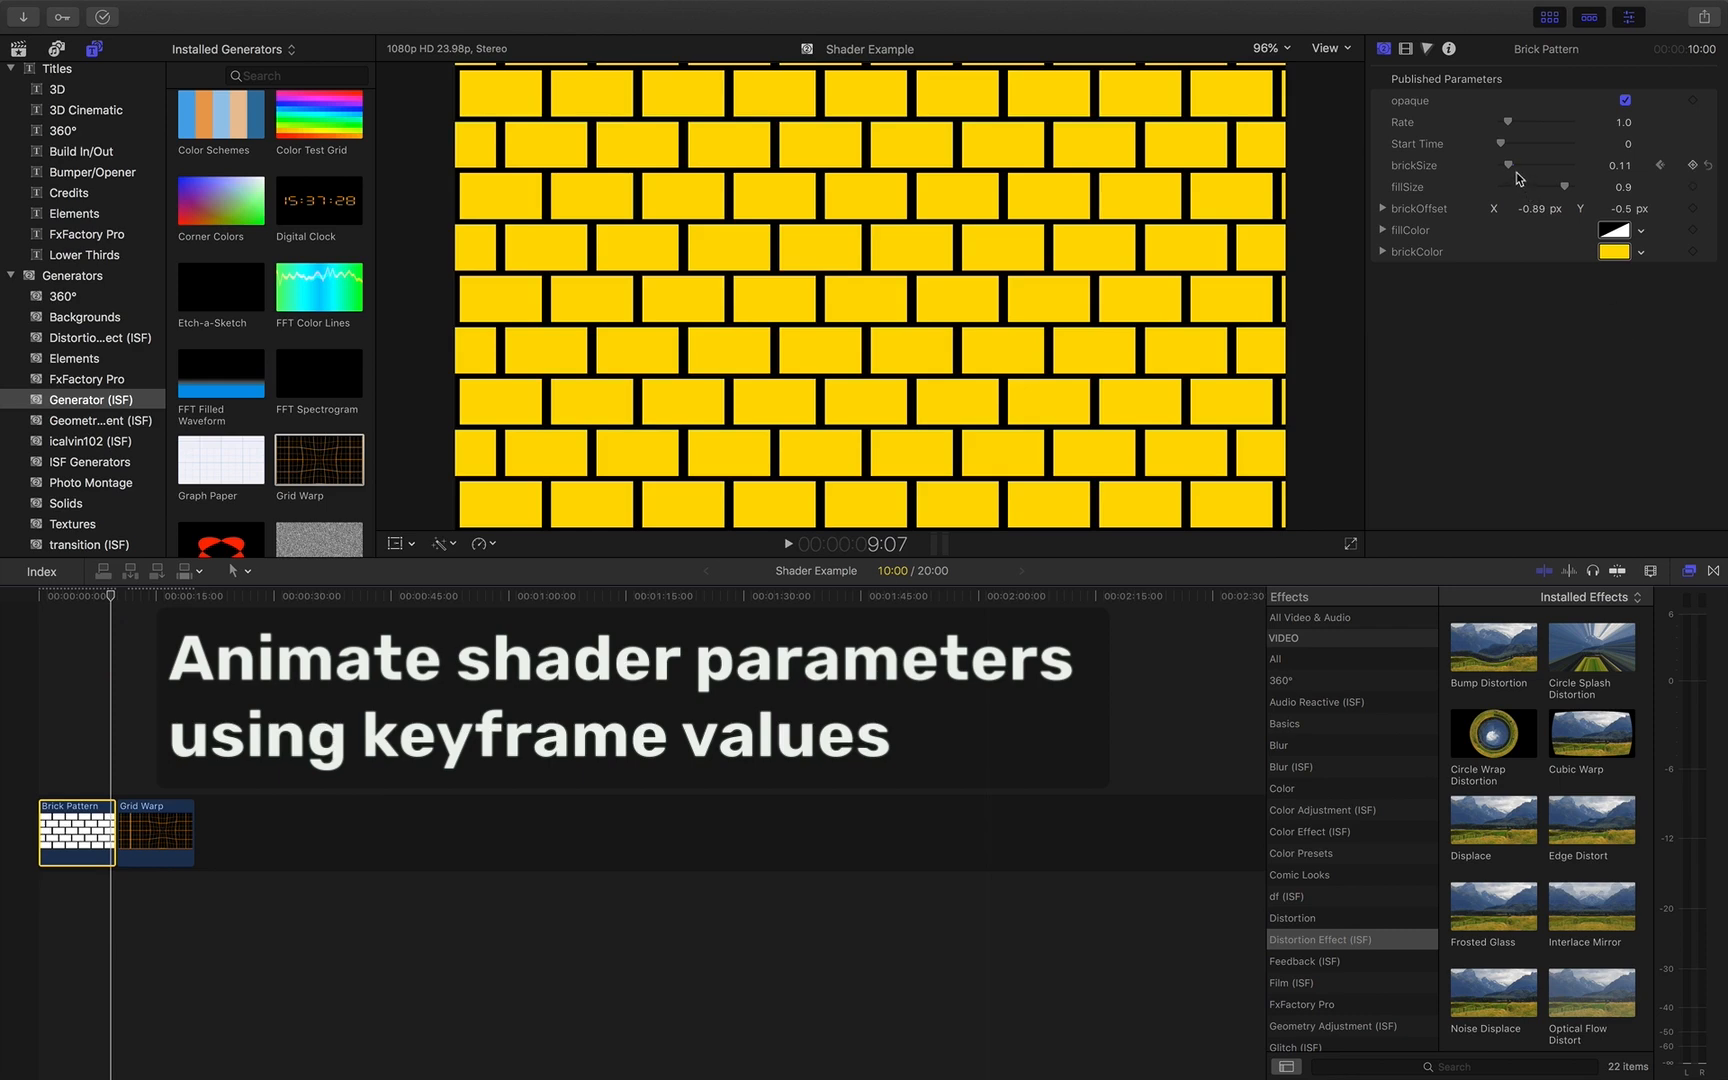
left_click_drag(1515, 174, 1535, 170)
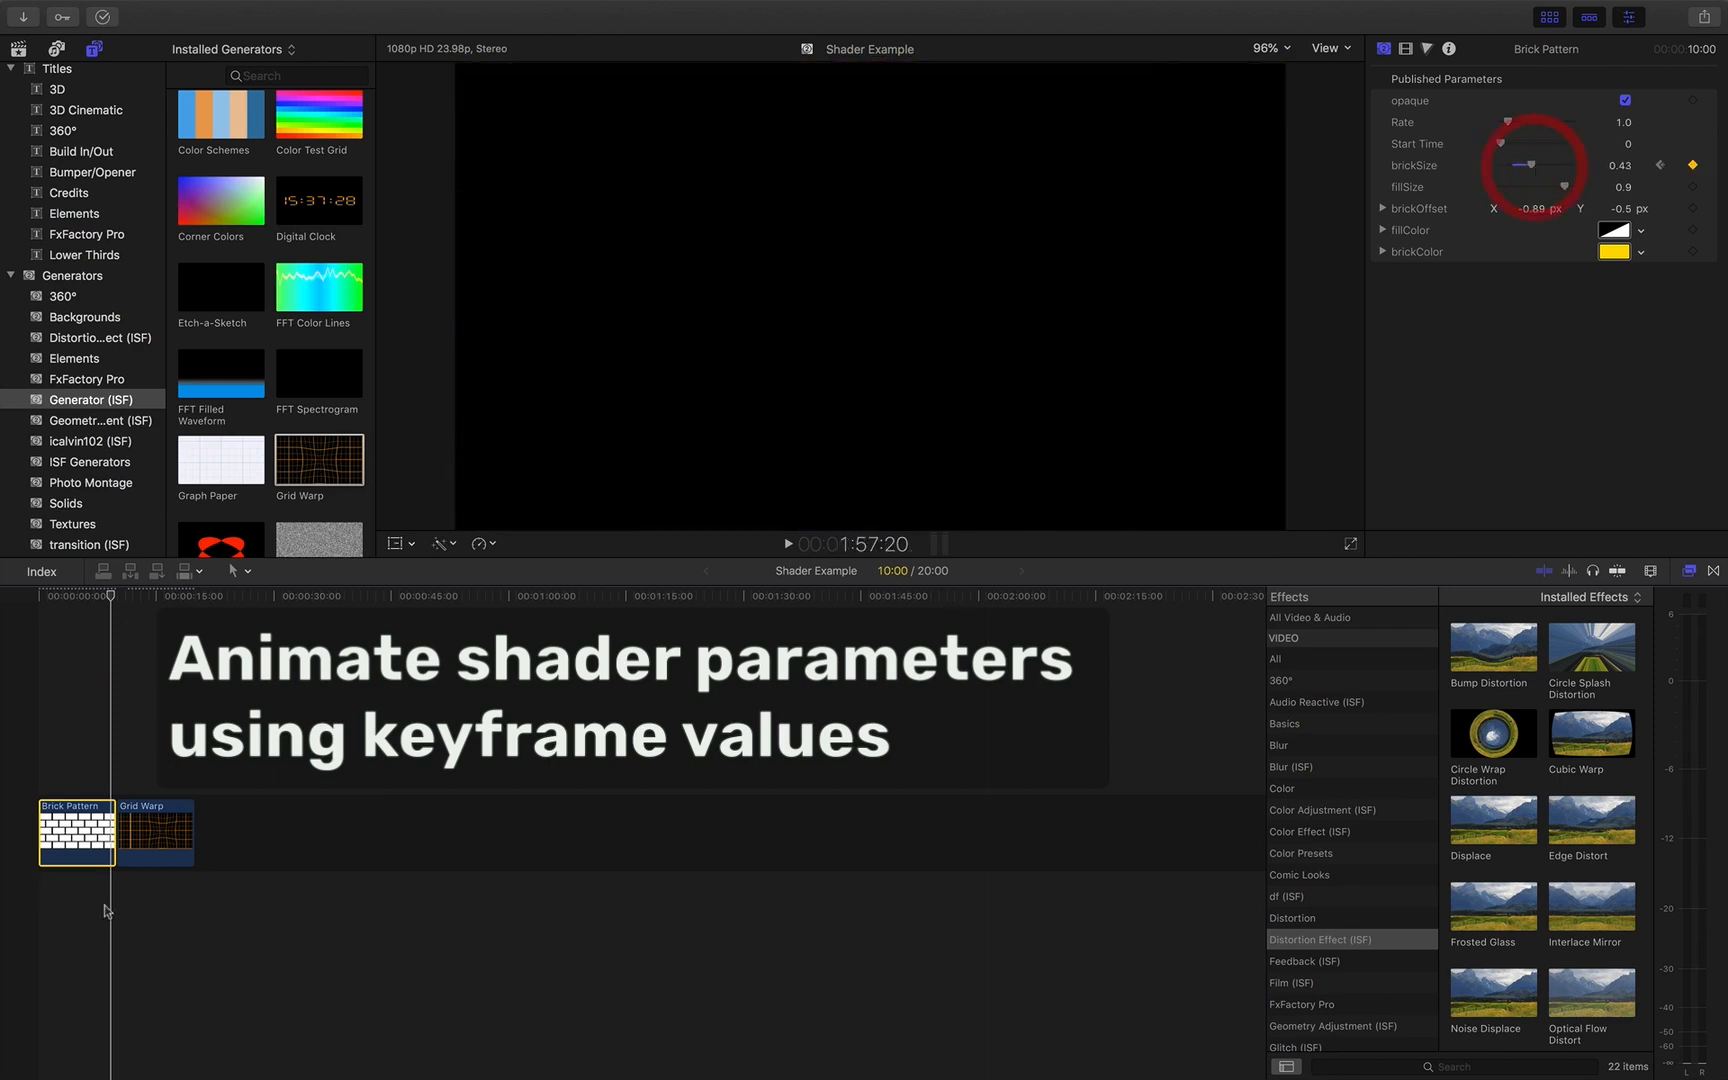
Play the timeline from the start to review the Brick Pattern clip's brickSize animation.
left_click(22, 598)
key("space")
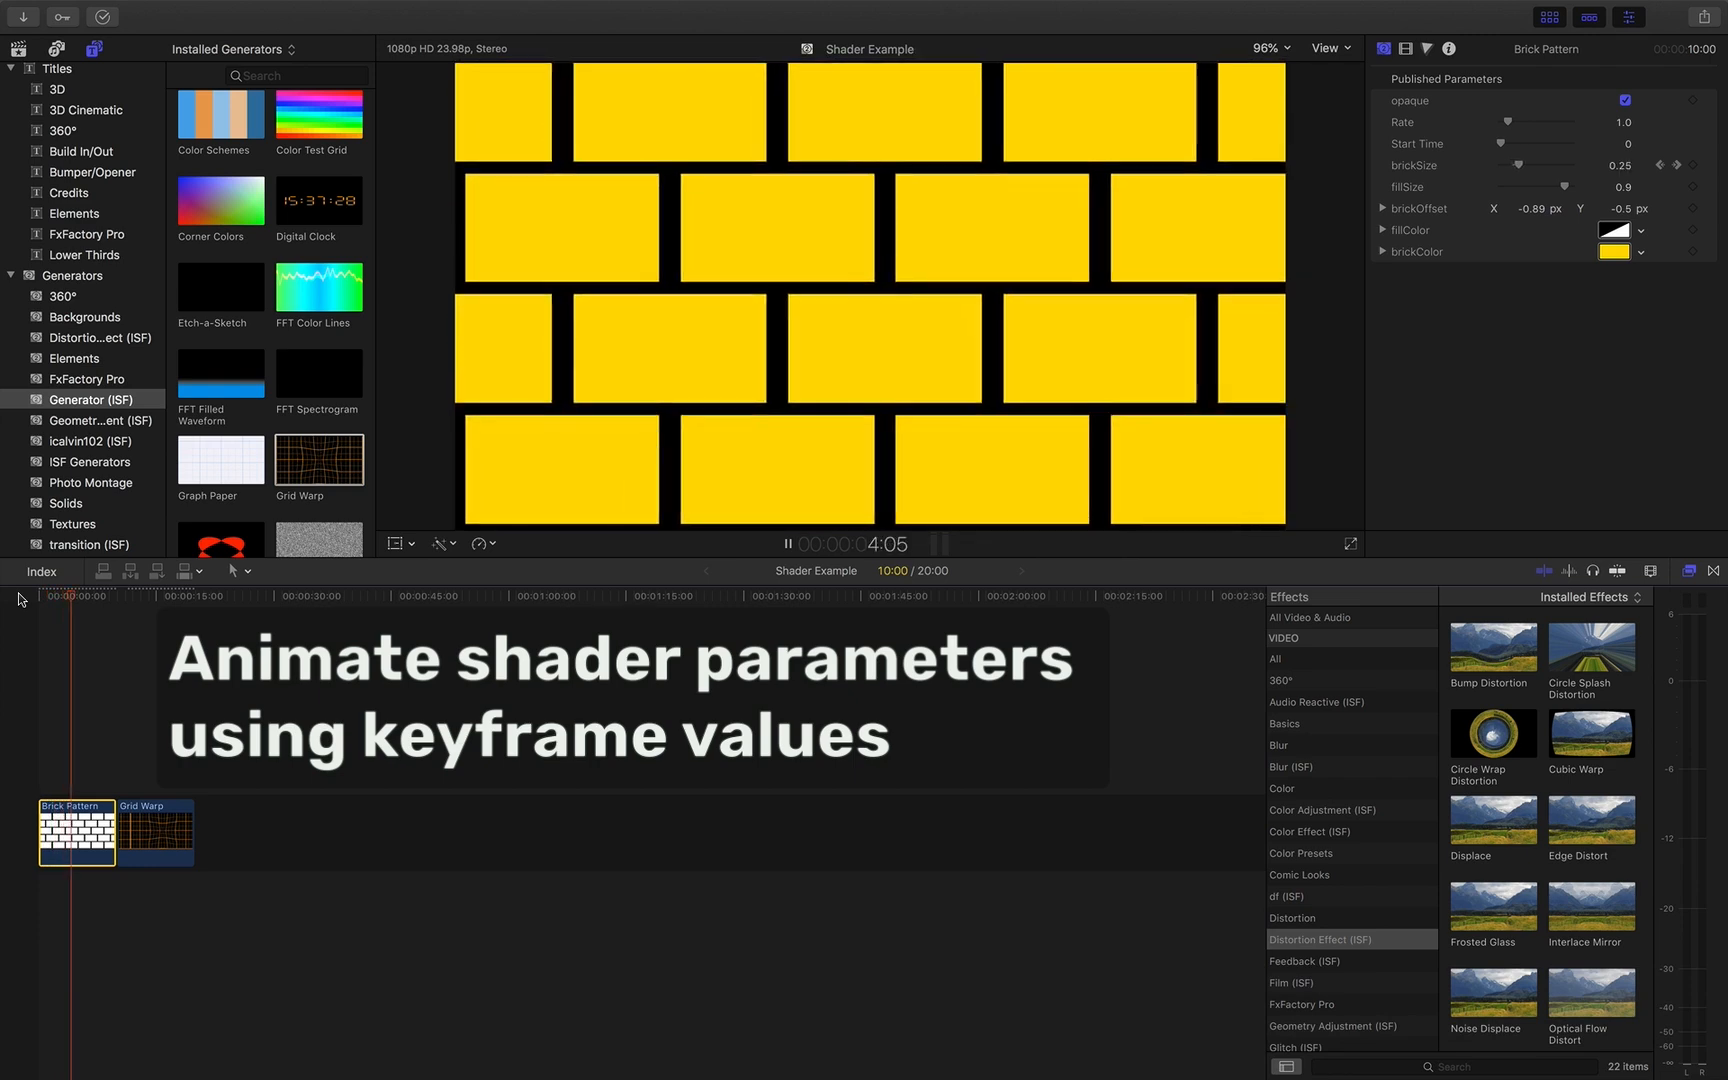
key("space")
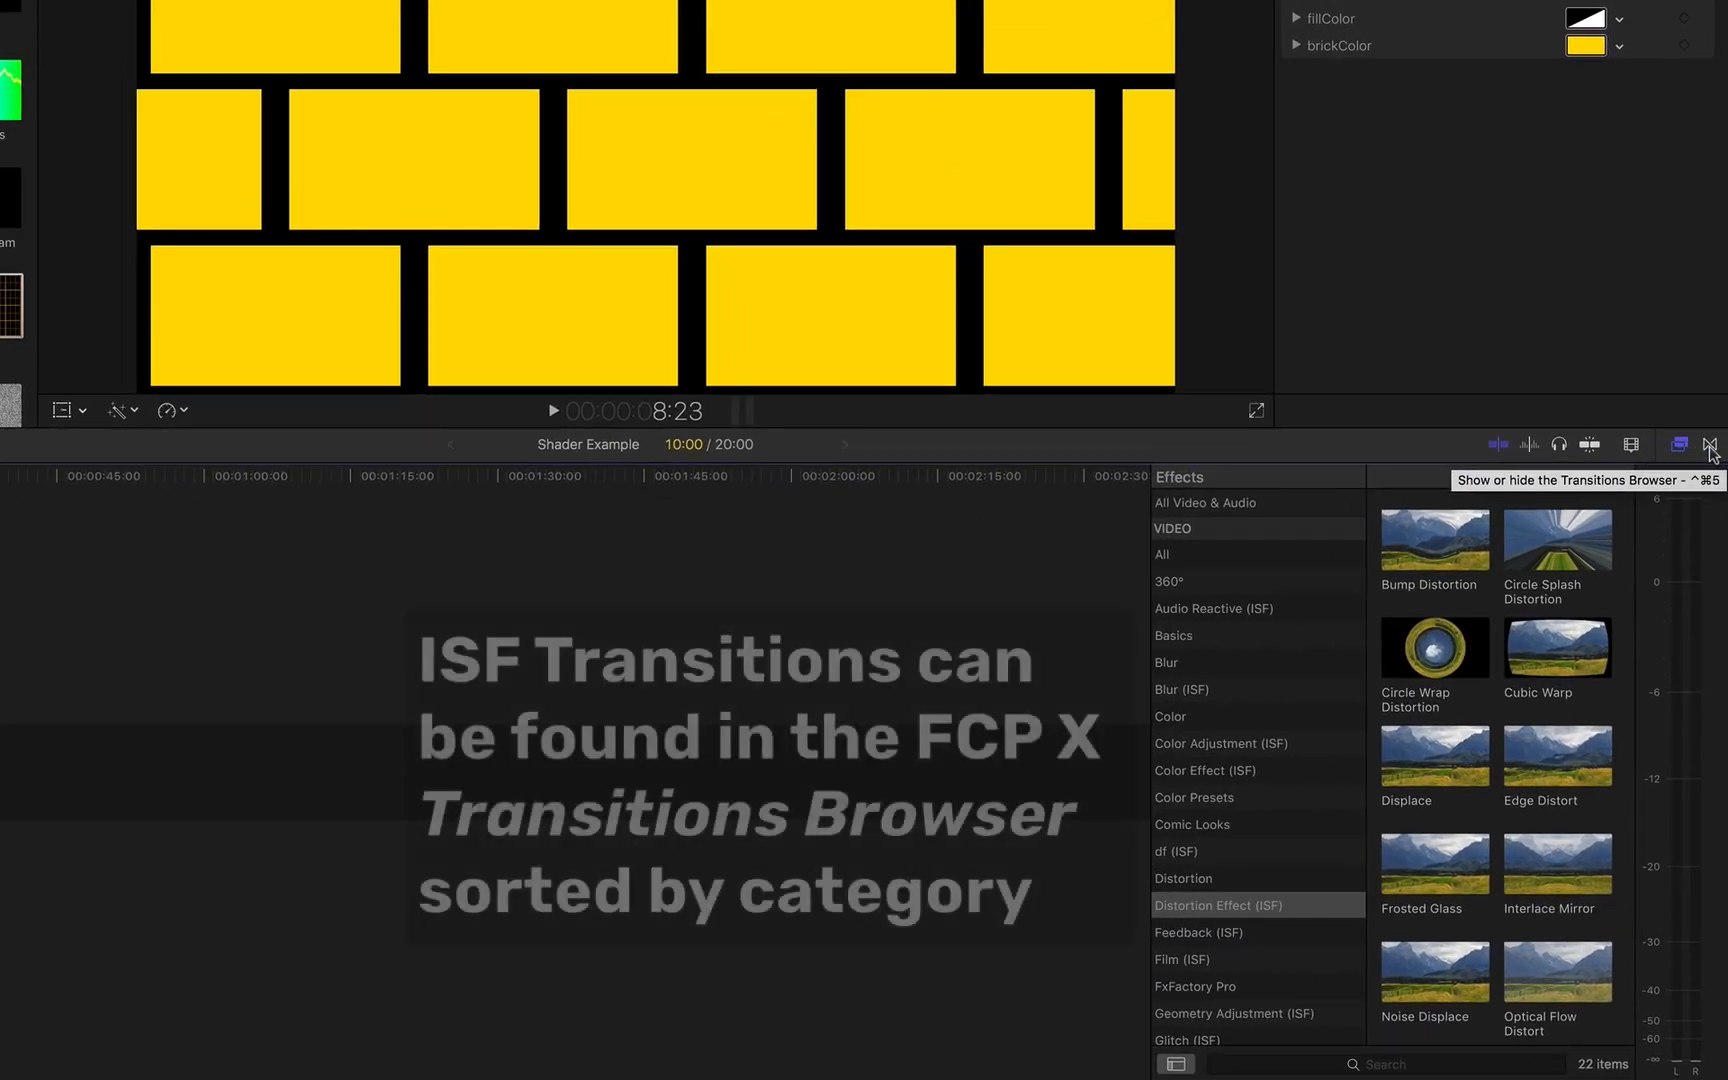
Add the CrazyParametricFun transition from the transition (ISF) category between the Brick Pattern and Grid Warp clips and set its amplitude to 44.0.
left_click(1710, 445)
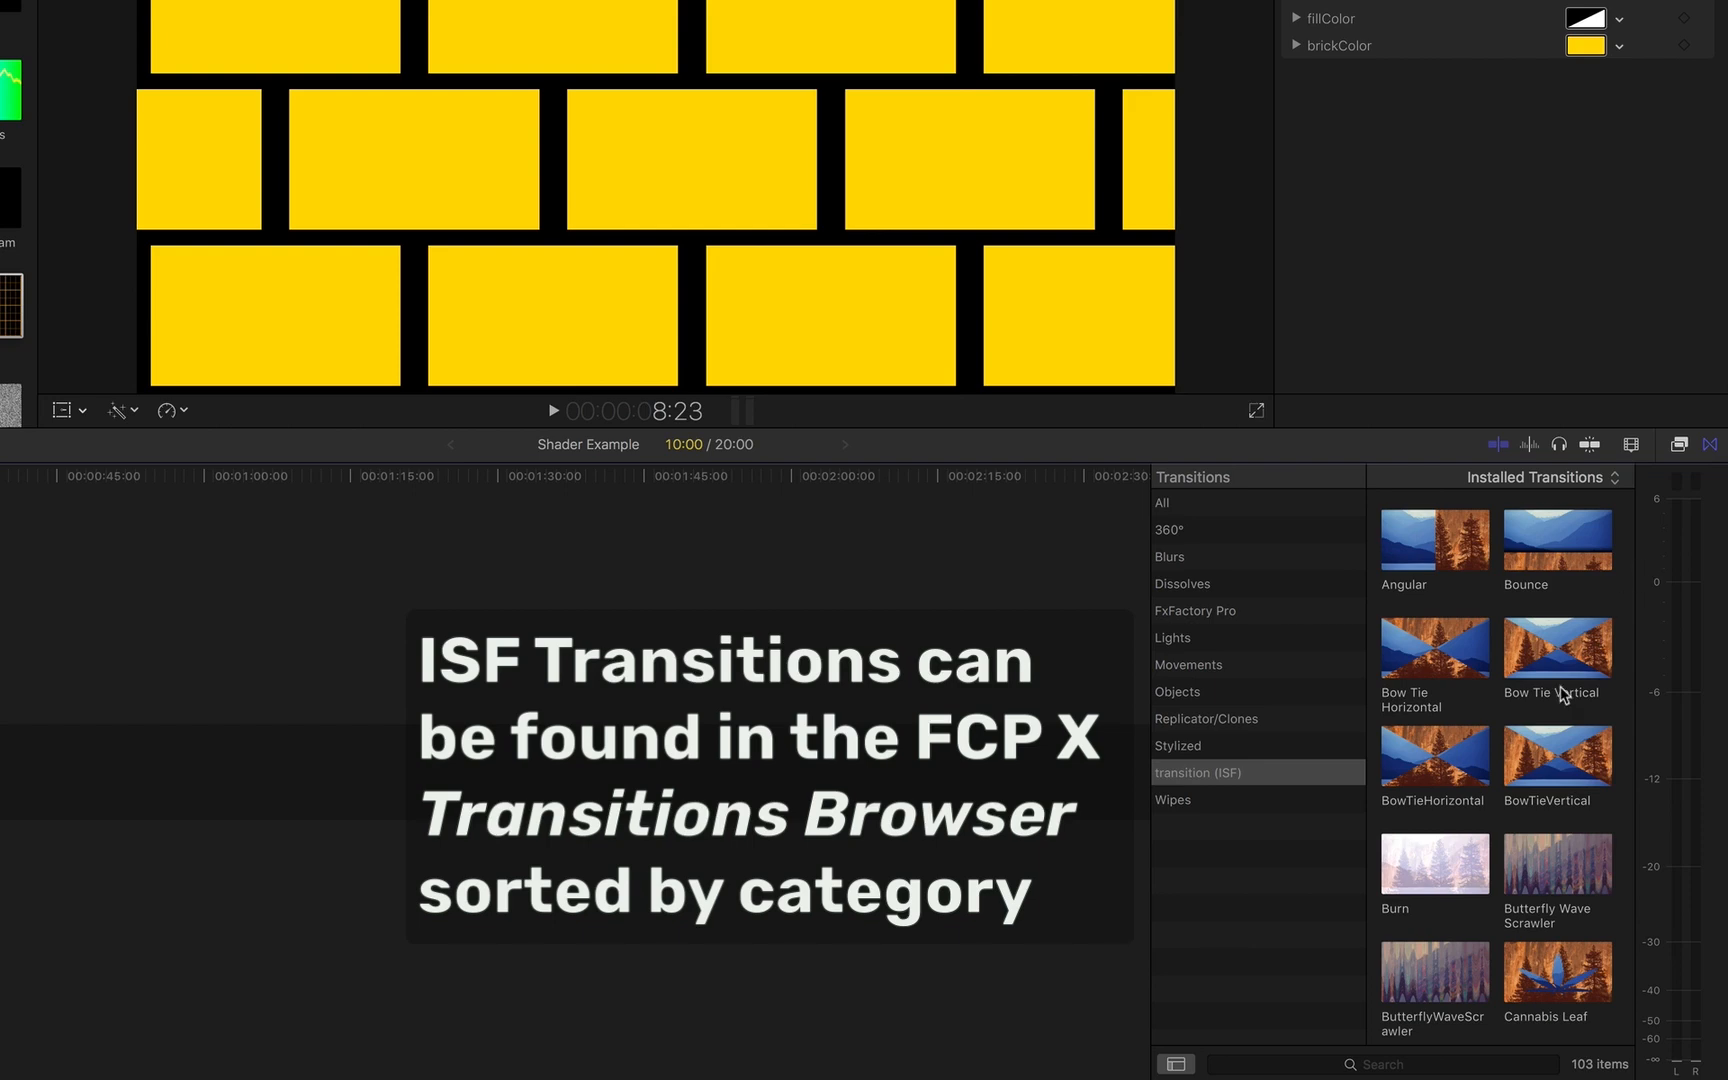
scroll(1563, 694, "down", 5)
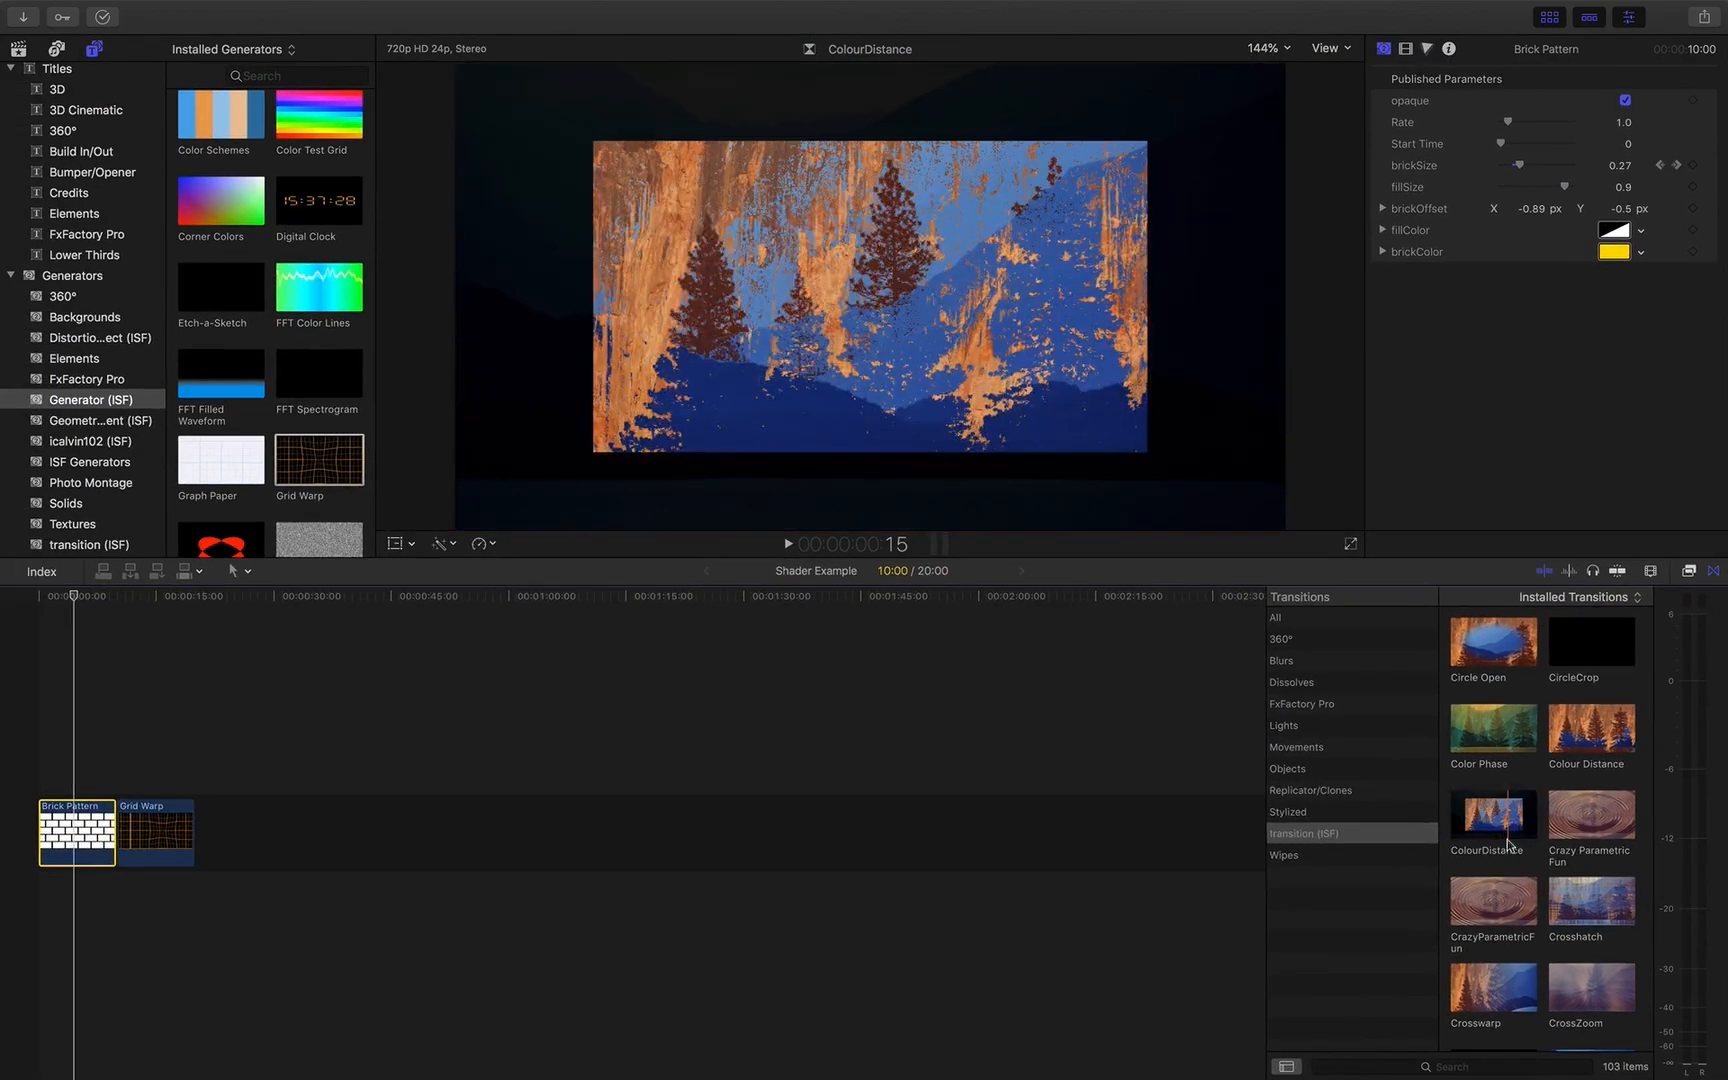
left_click_drag(1493, 905, 117, 837)
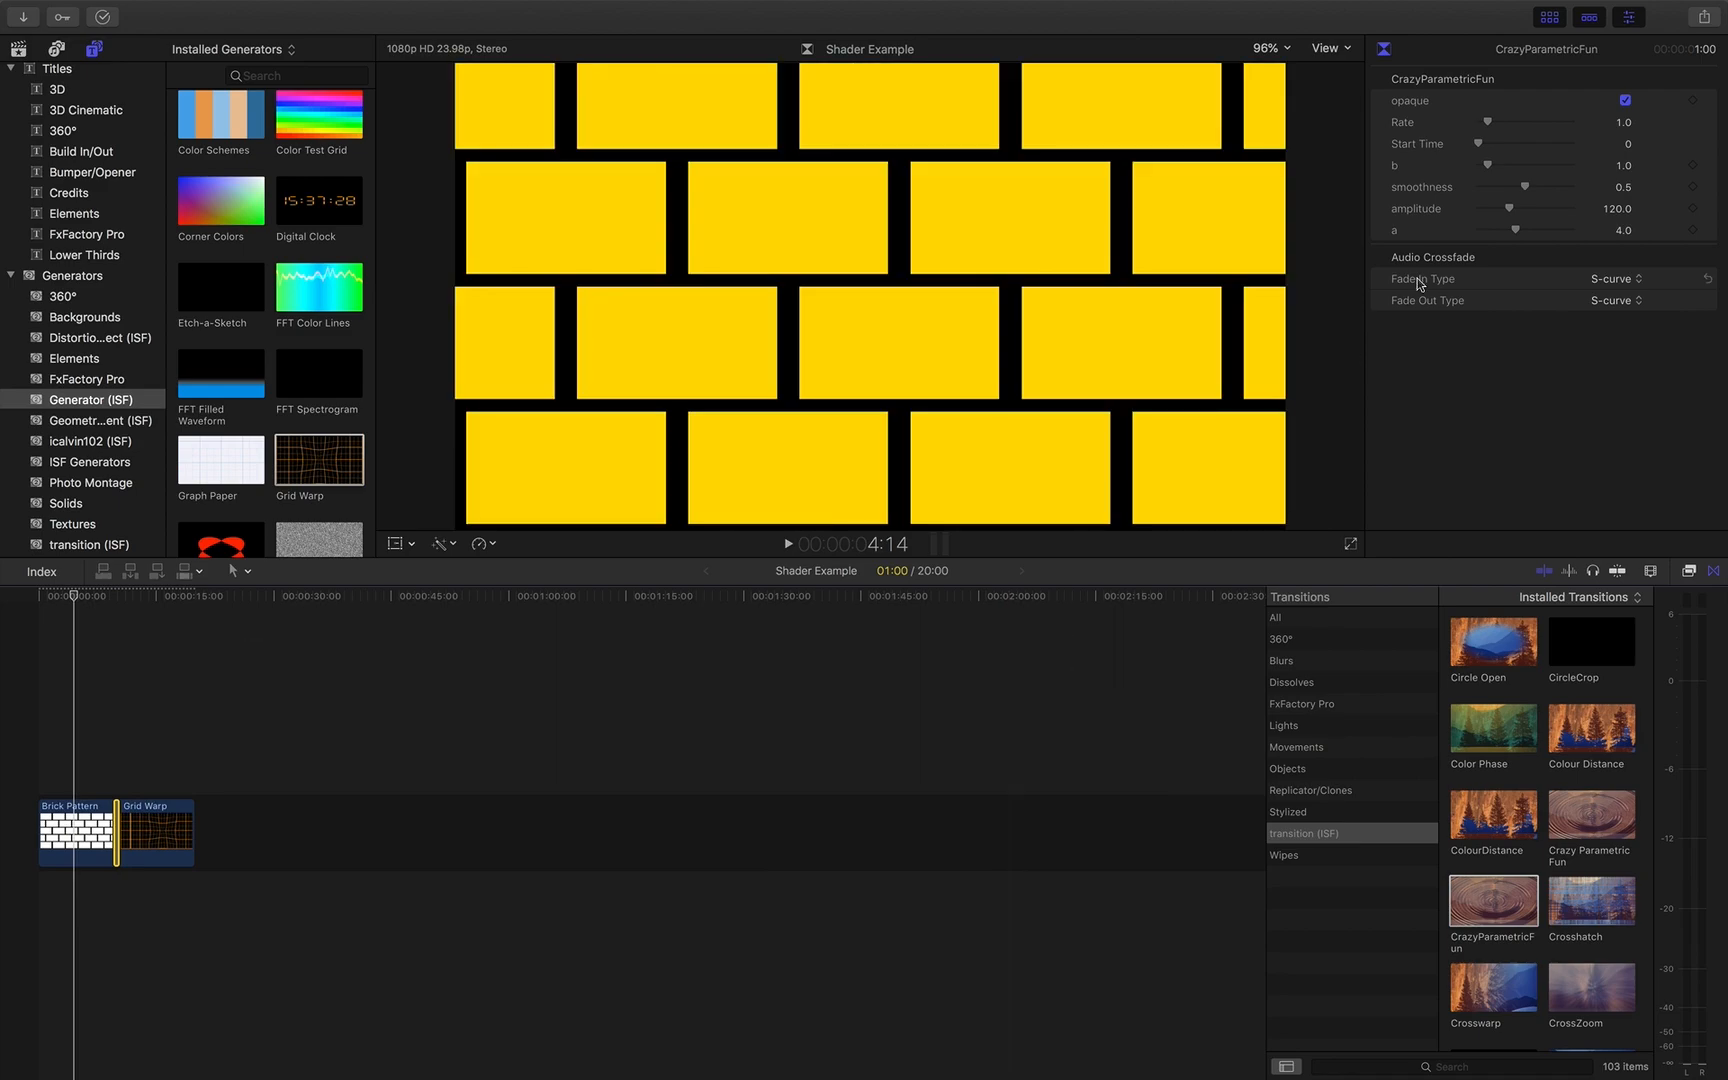
left_click_drag(74, 597, 118, 600)
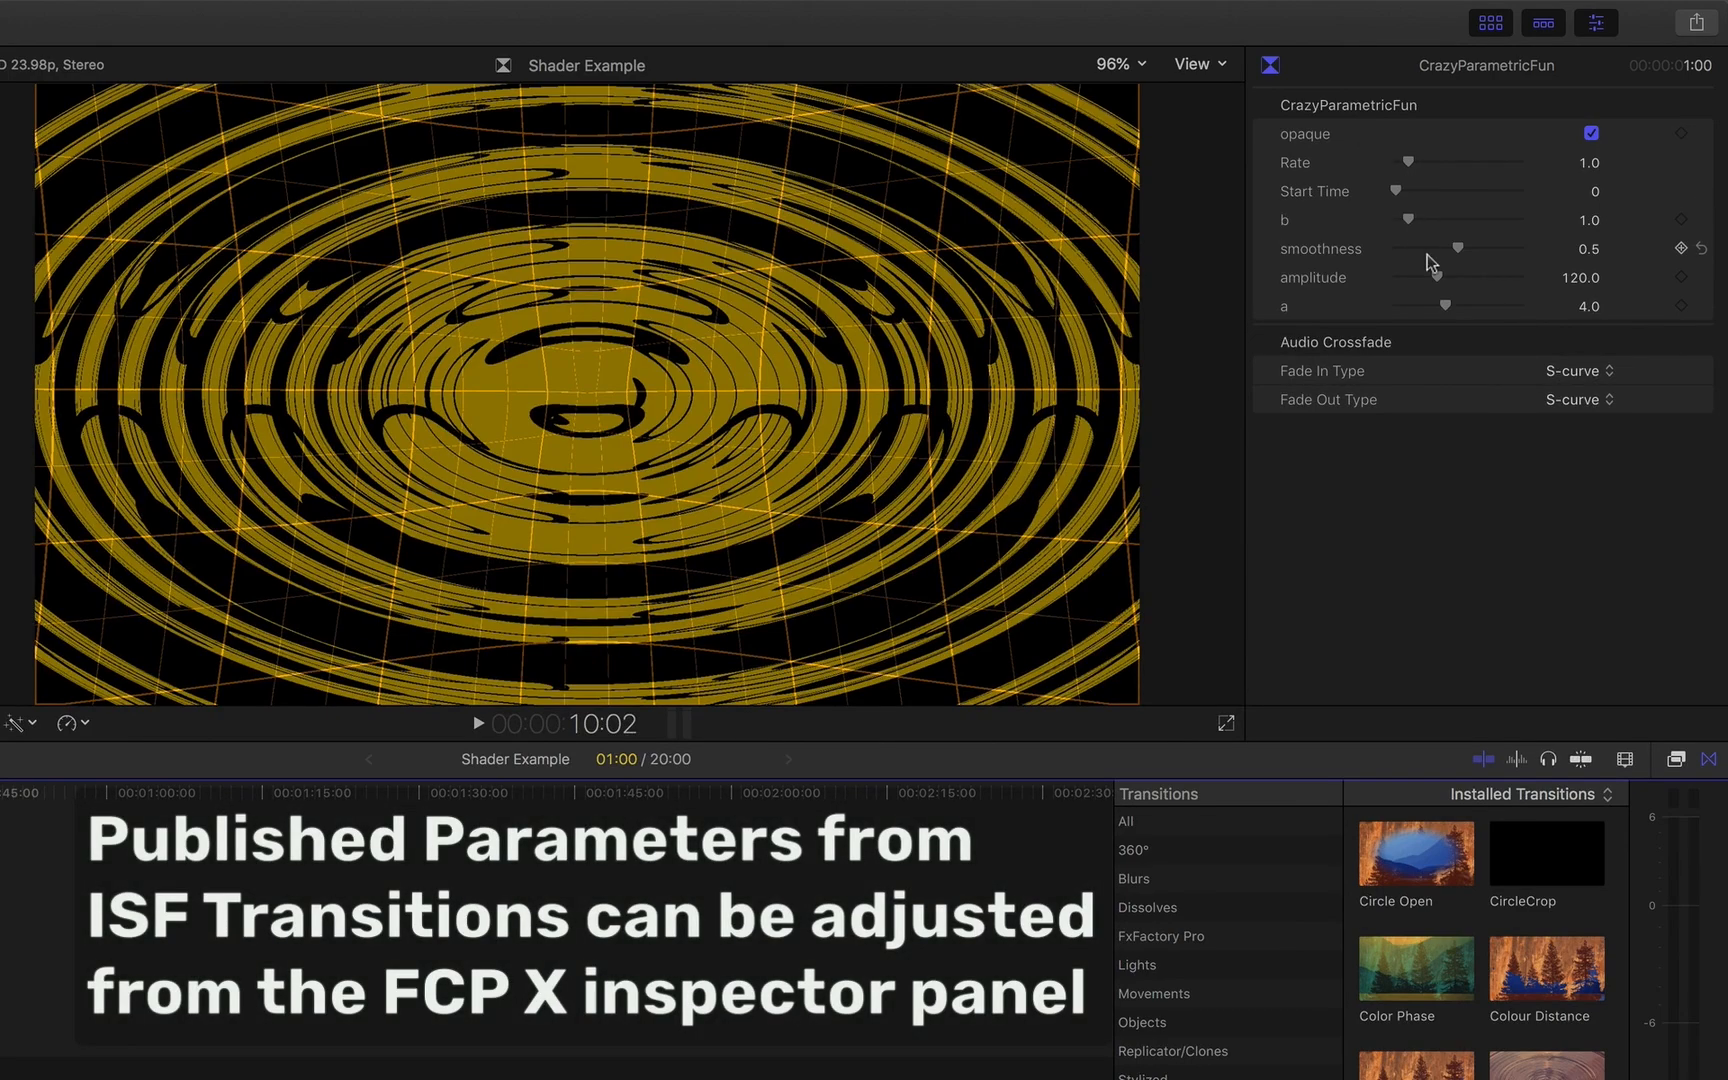
mouse_move(1441, 282)
left_mouse_down()
mouse_move(1456, 279)
mouse_move(1420, 291)
left_mouse_up()
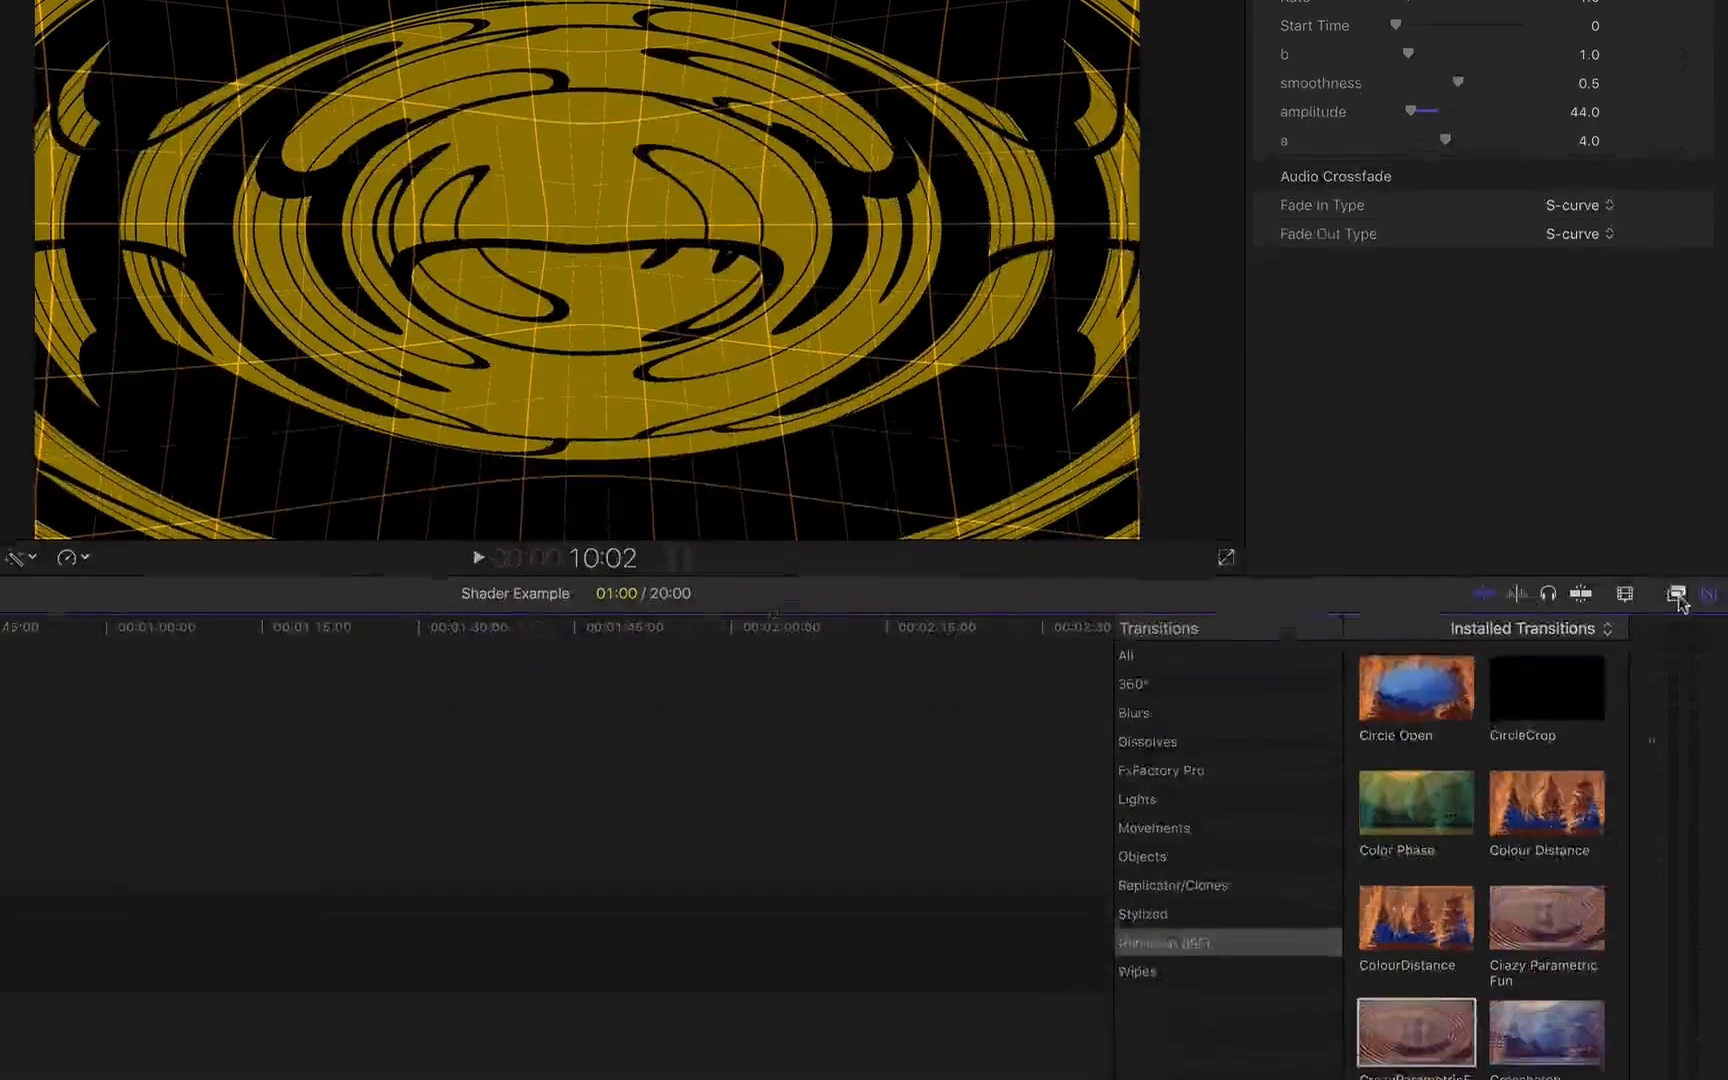
Find the Shape Morph Wrap effect in the Distortion Effect (ISF) category and apply it to the Brick Pattern clip.
left_click(1677, 595)
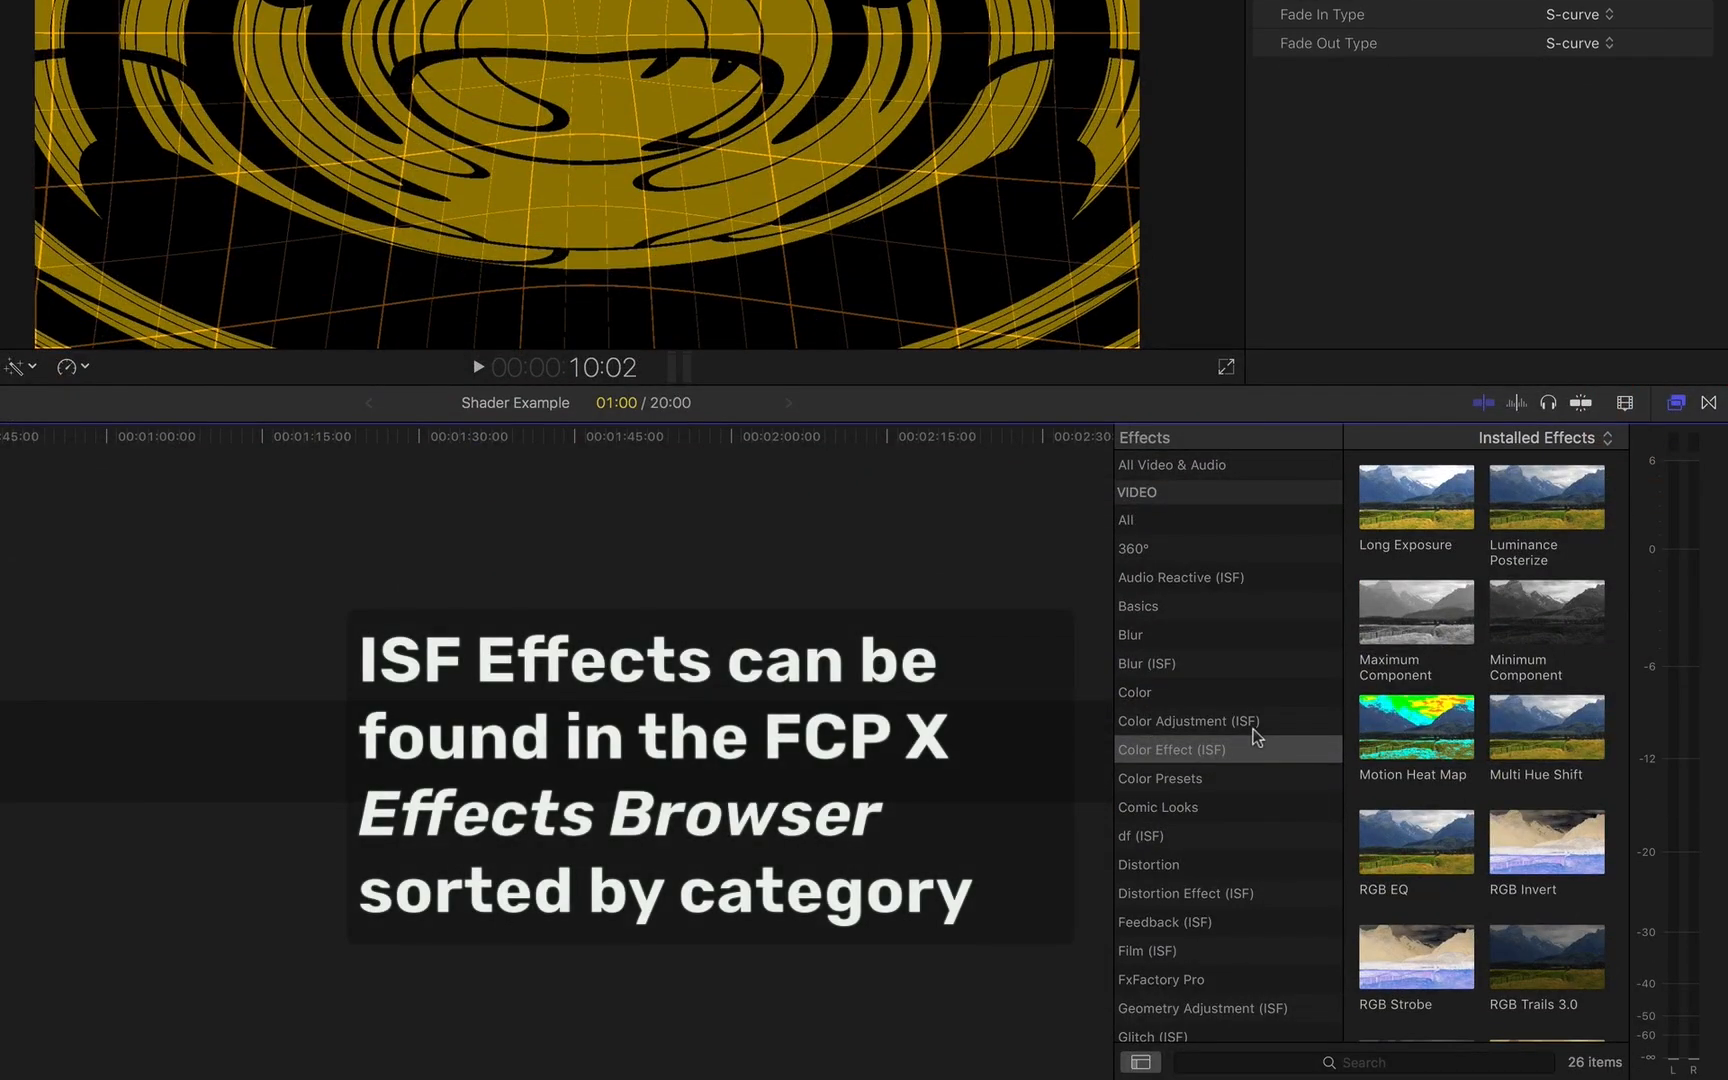
scroll(1250, 767, "down", 1)
scroll(1250, 767, "down", 2)
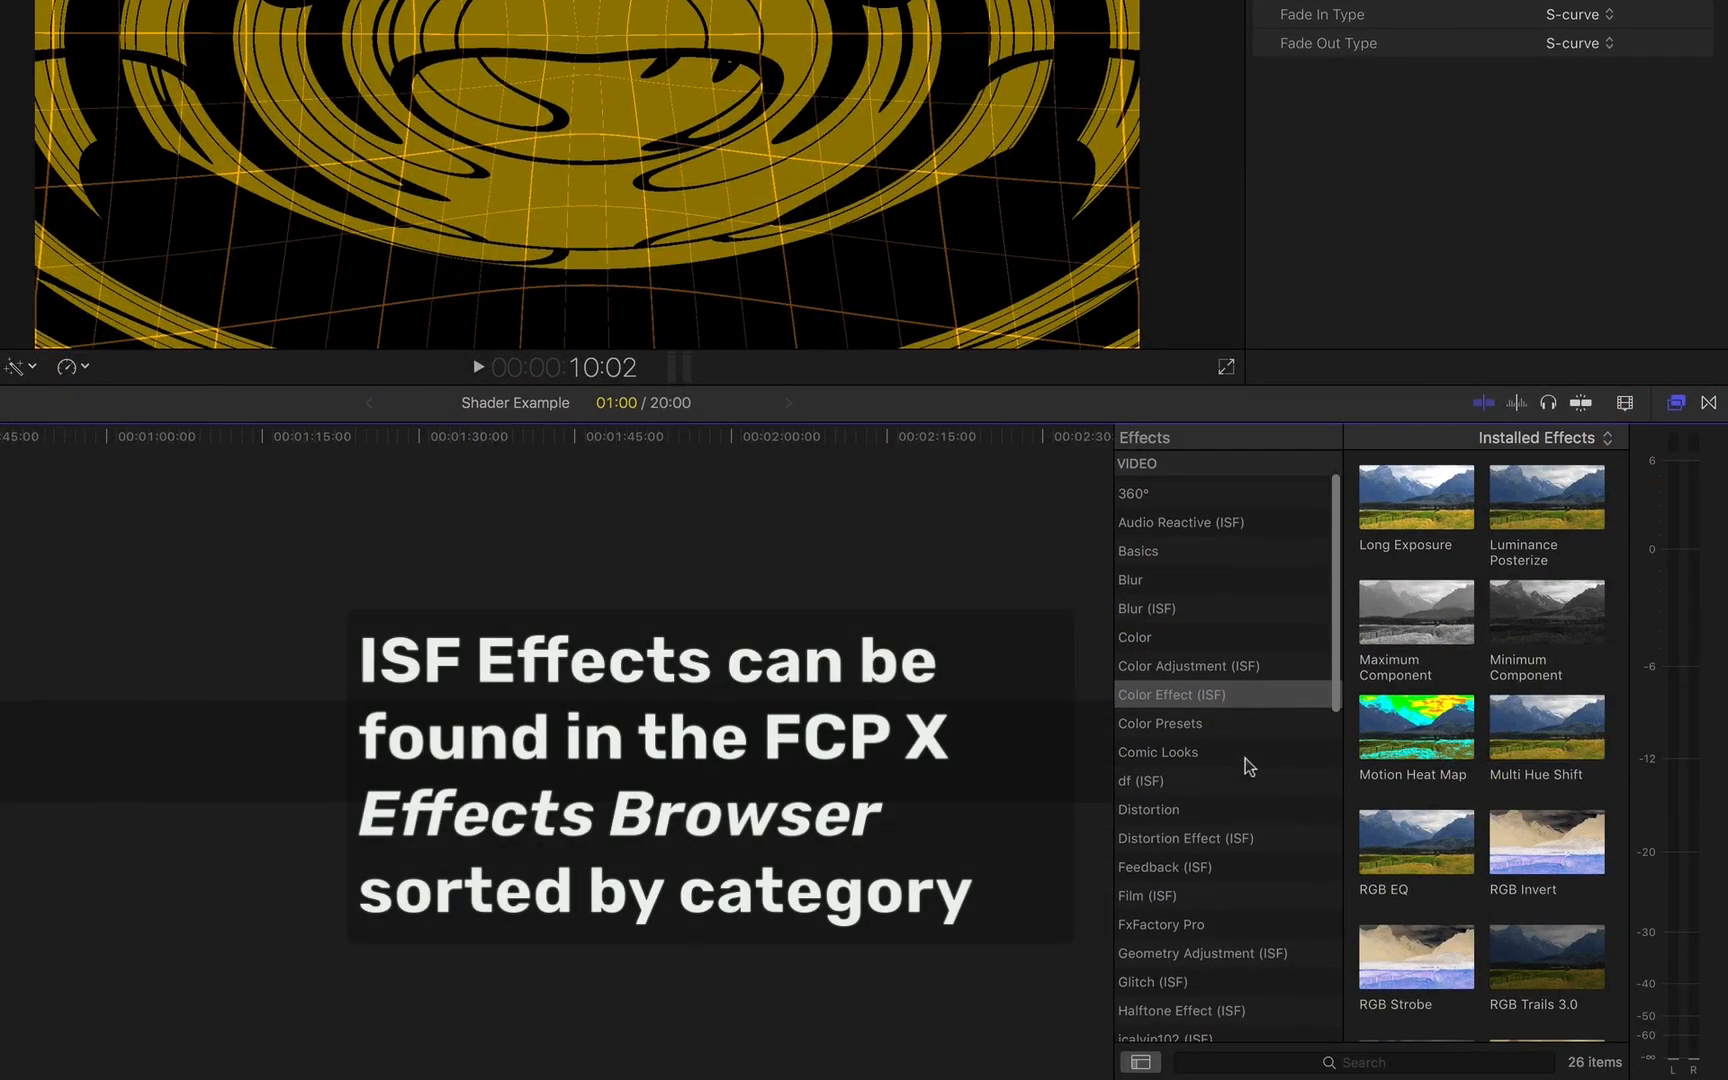
left_click(1212, 840)
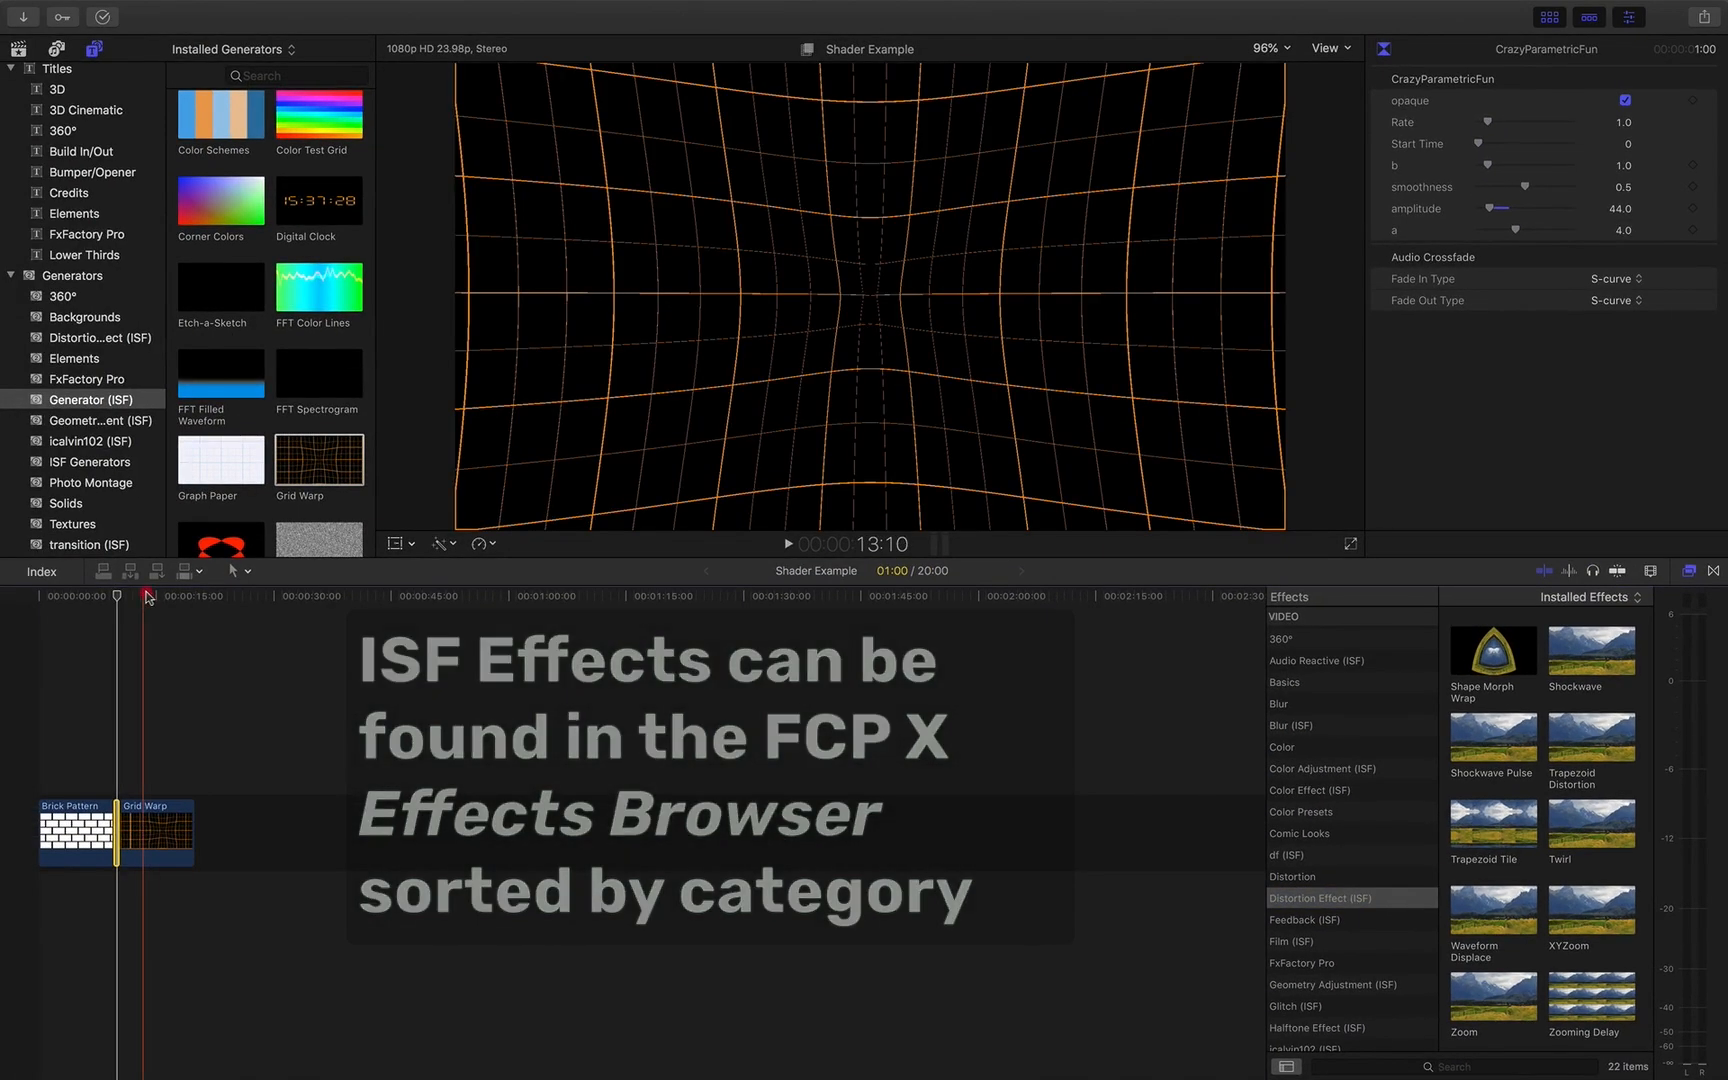
left_click(157, 596)
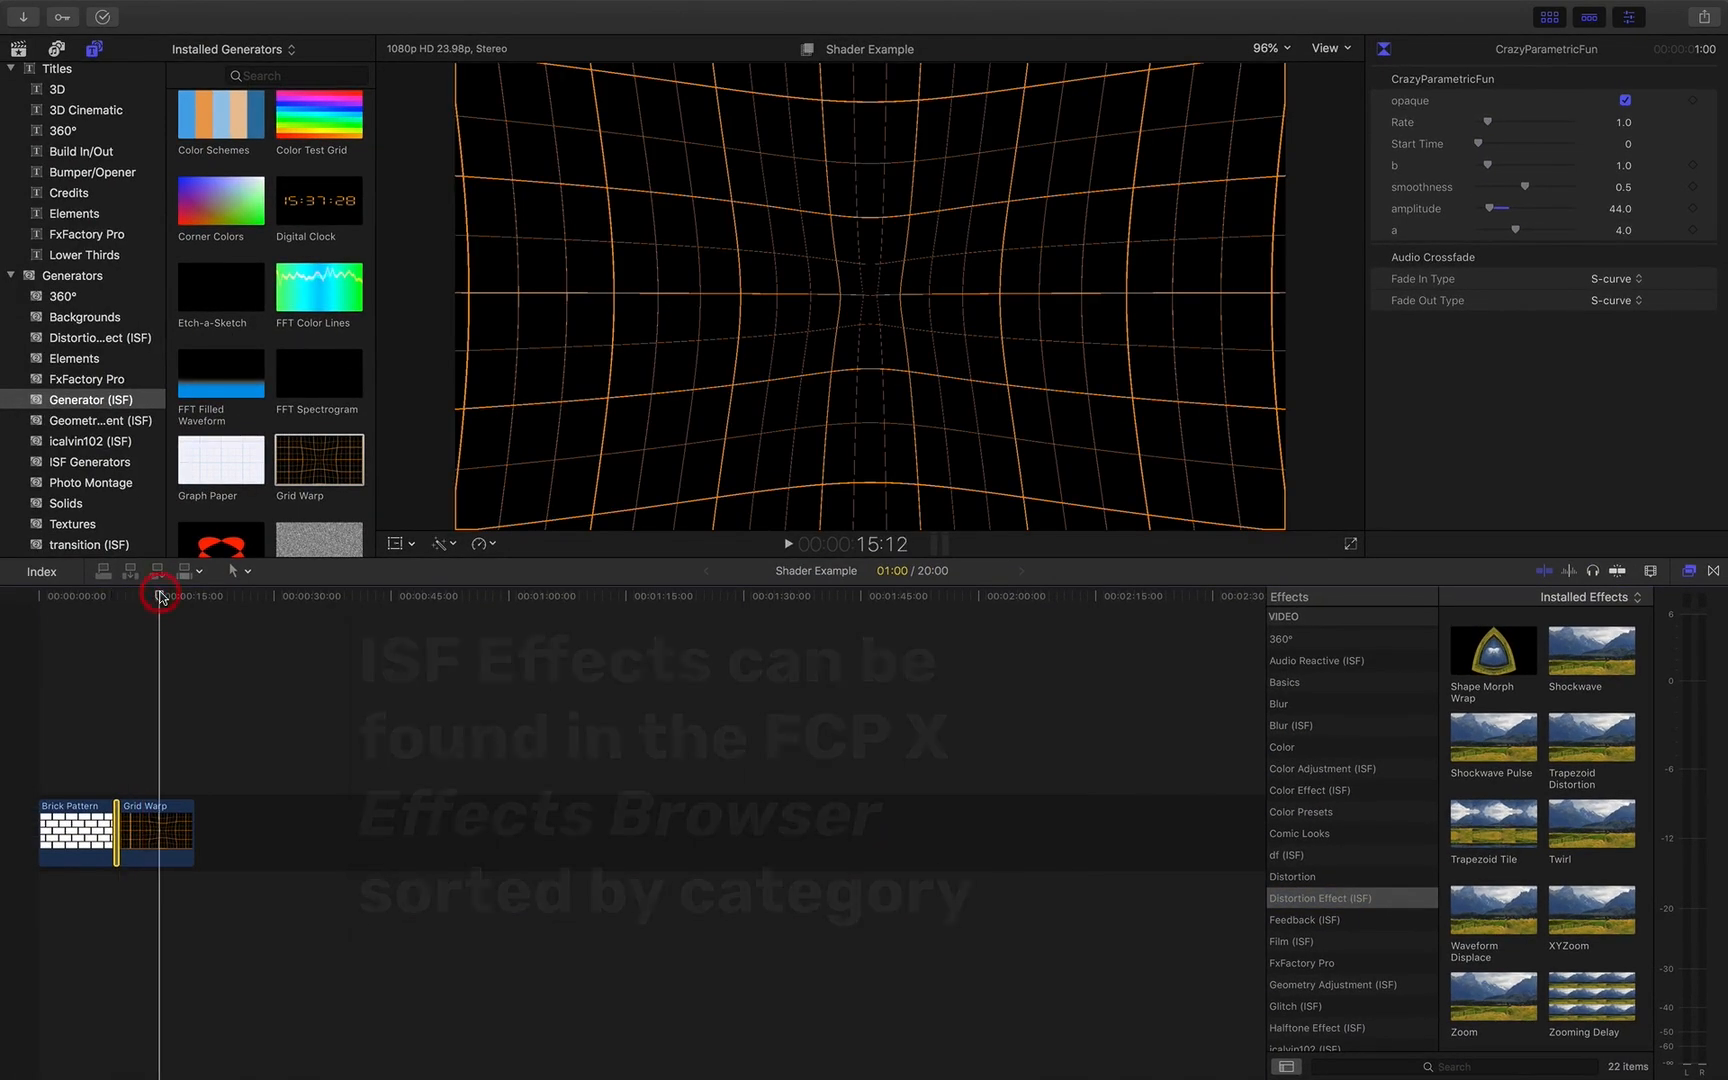
left_click(80, 597)
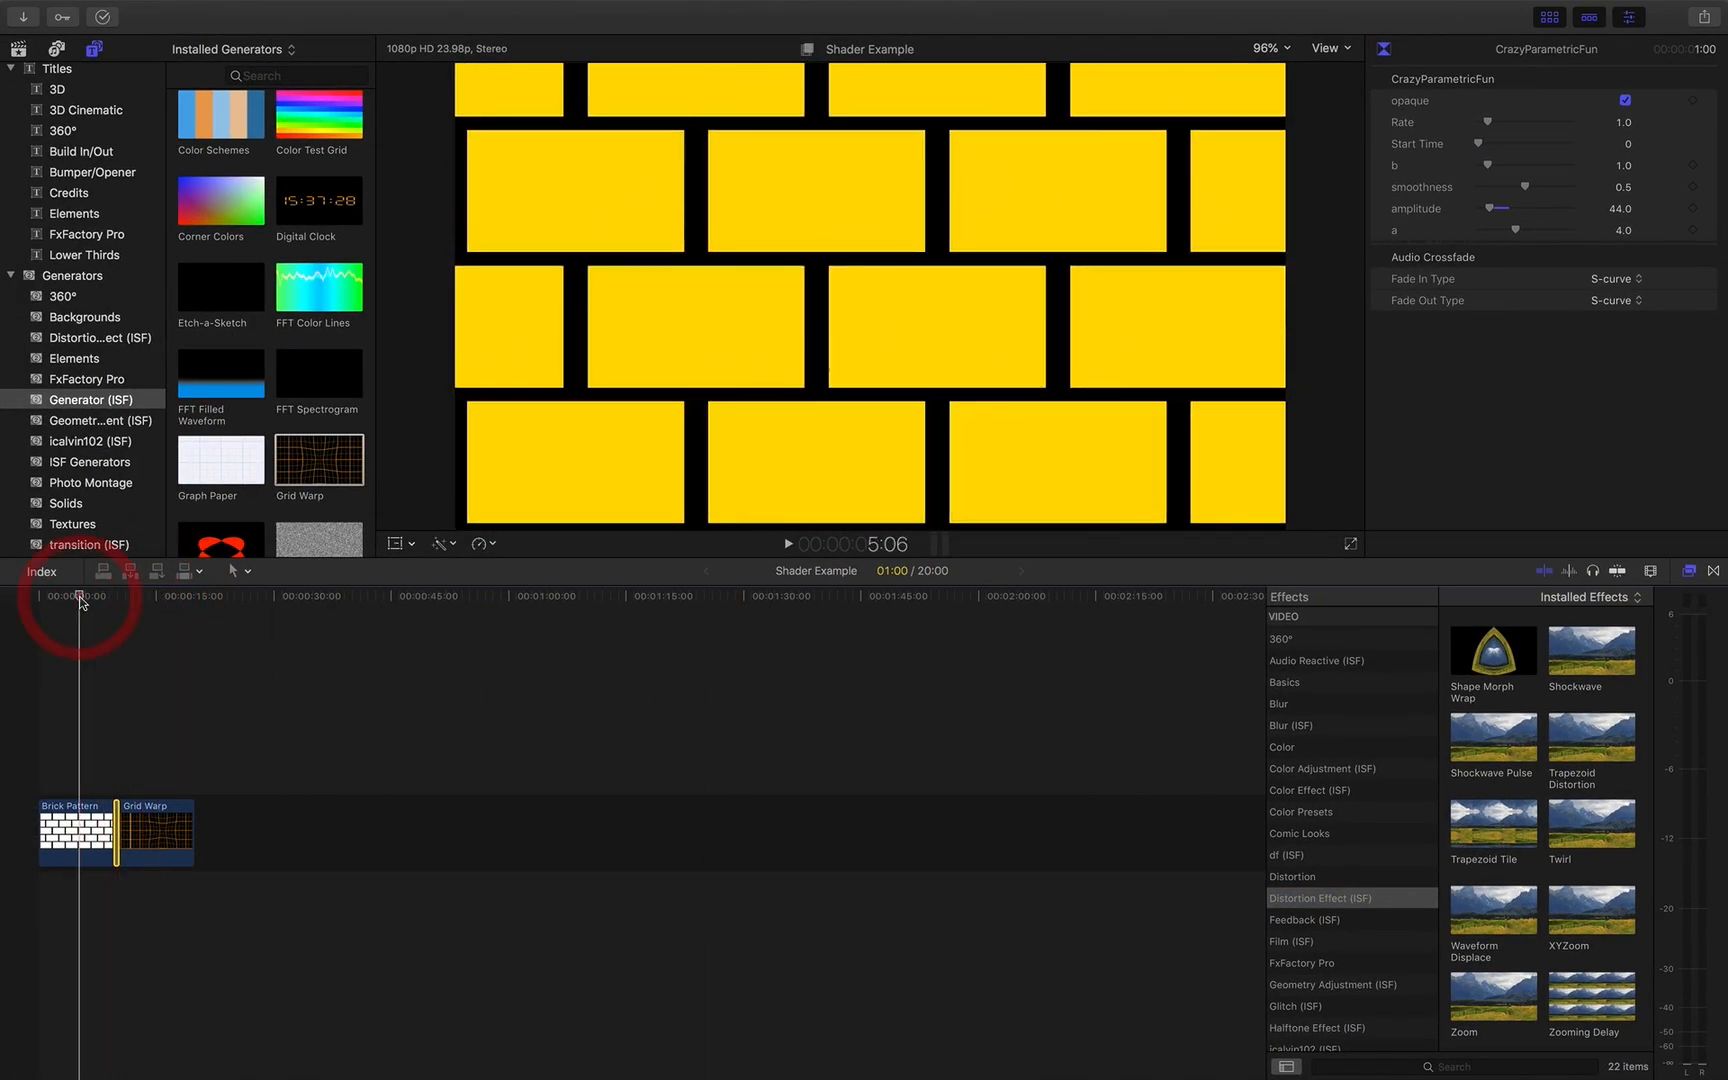
left_click(1490, 658)
left_click_drag(1490, 658, 56, 820)
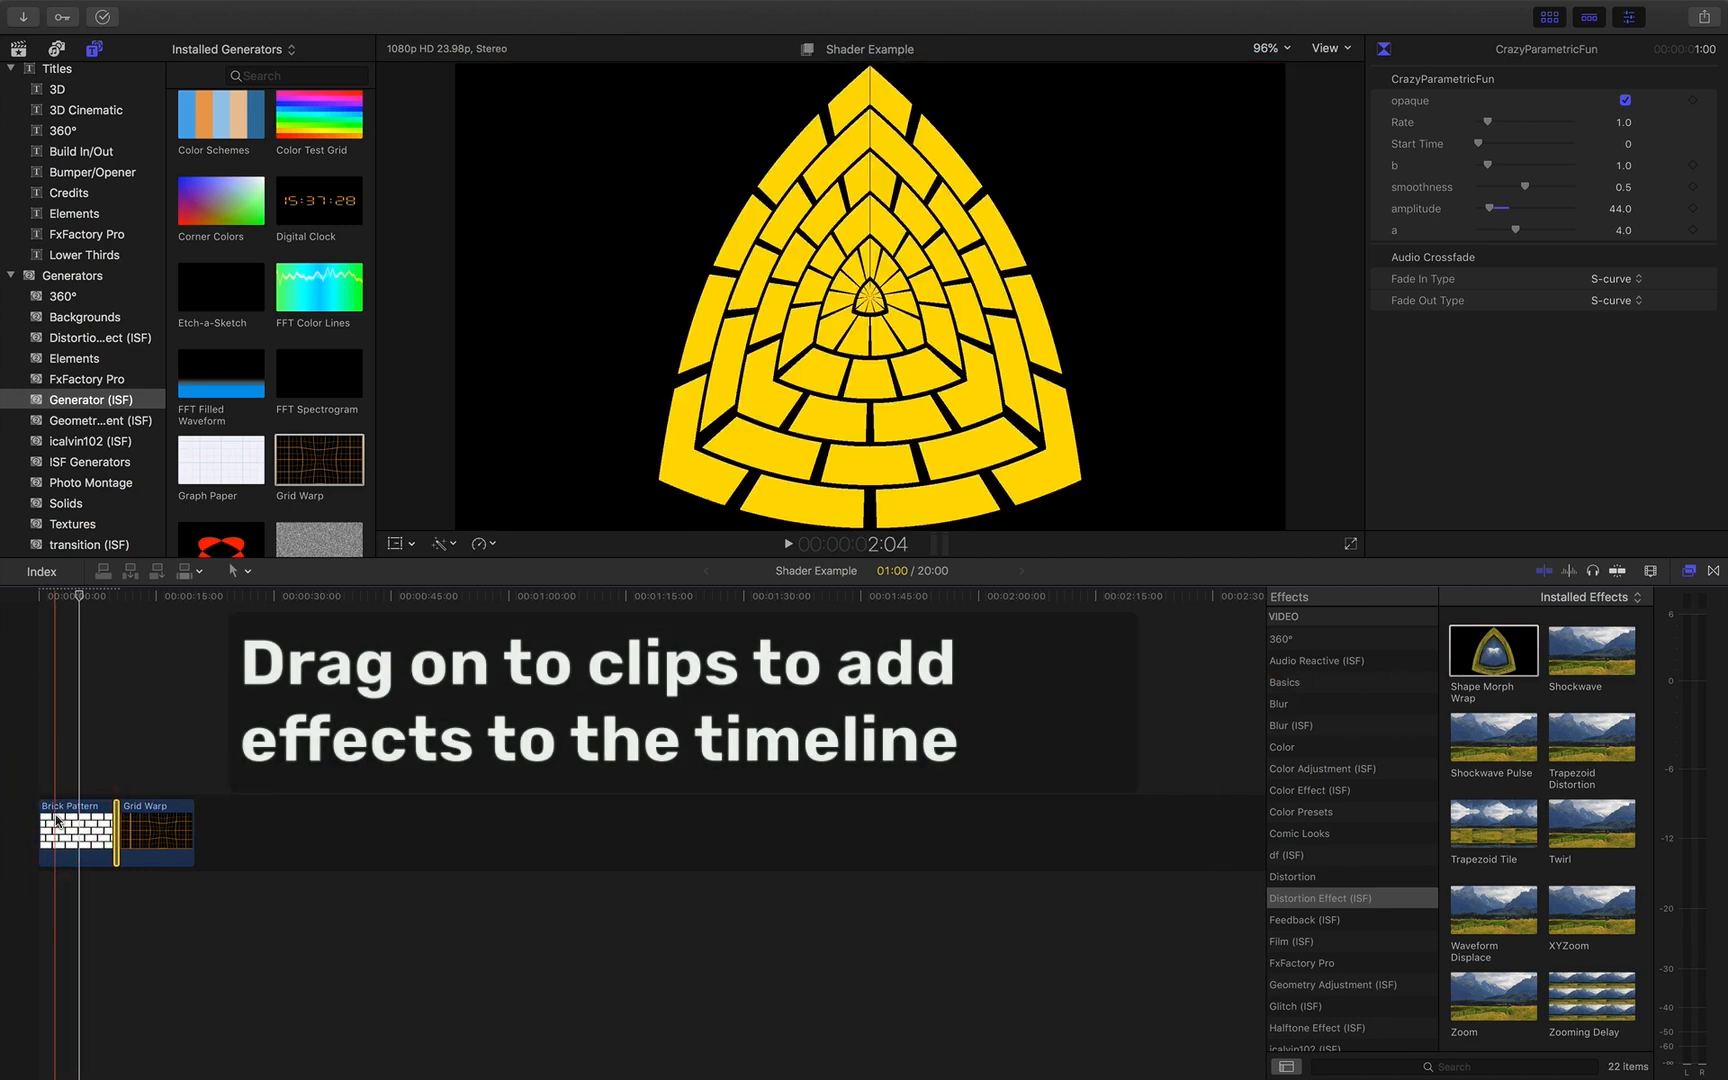
Set the repeatStyle of the Brick Pattern clip's Shape Morph Wrap effect to Repeat.
left_click(56, 820)
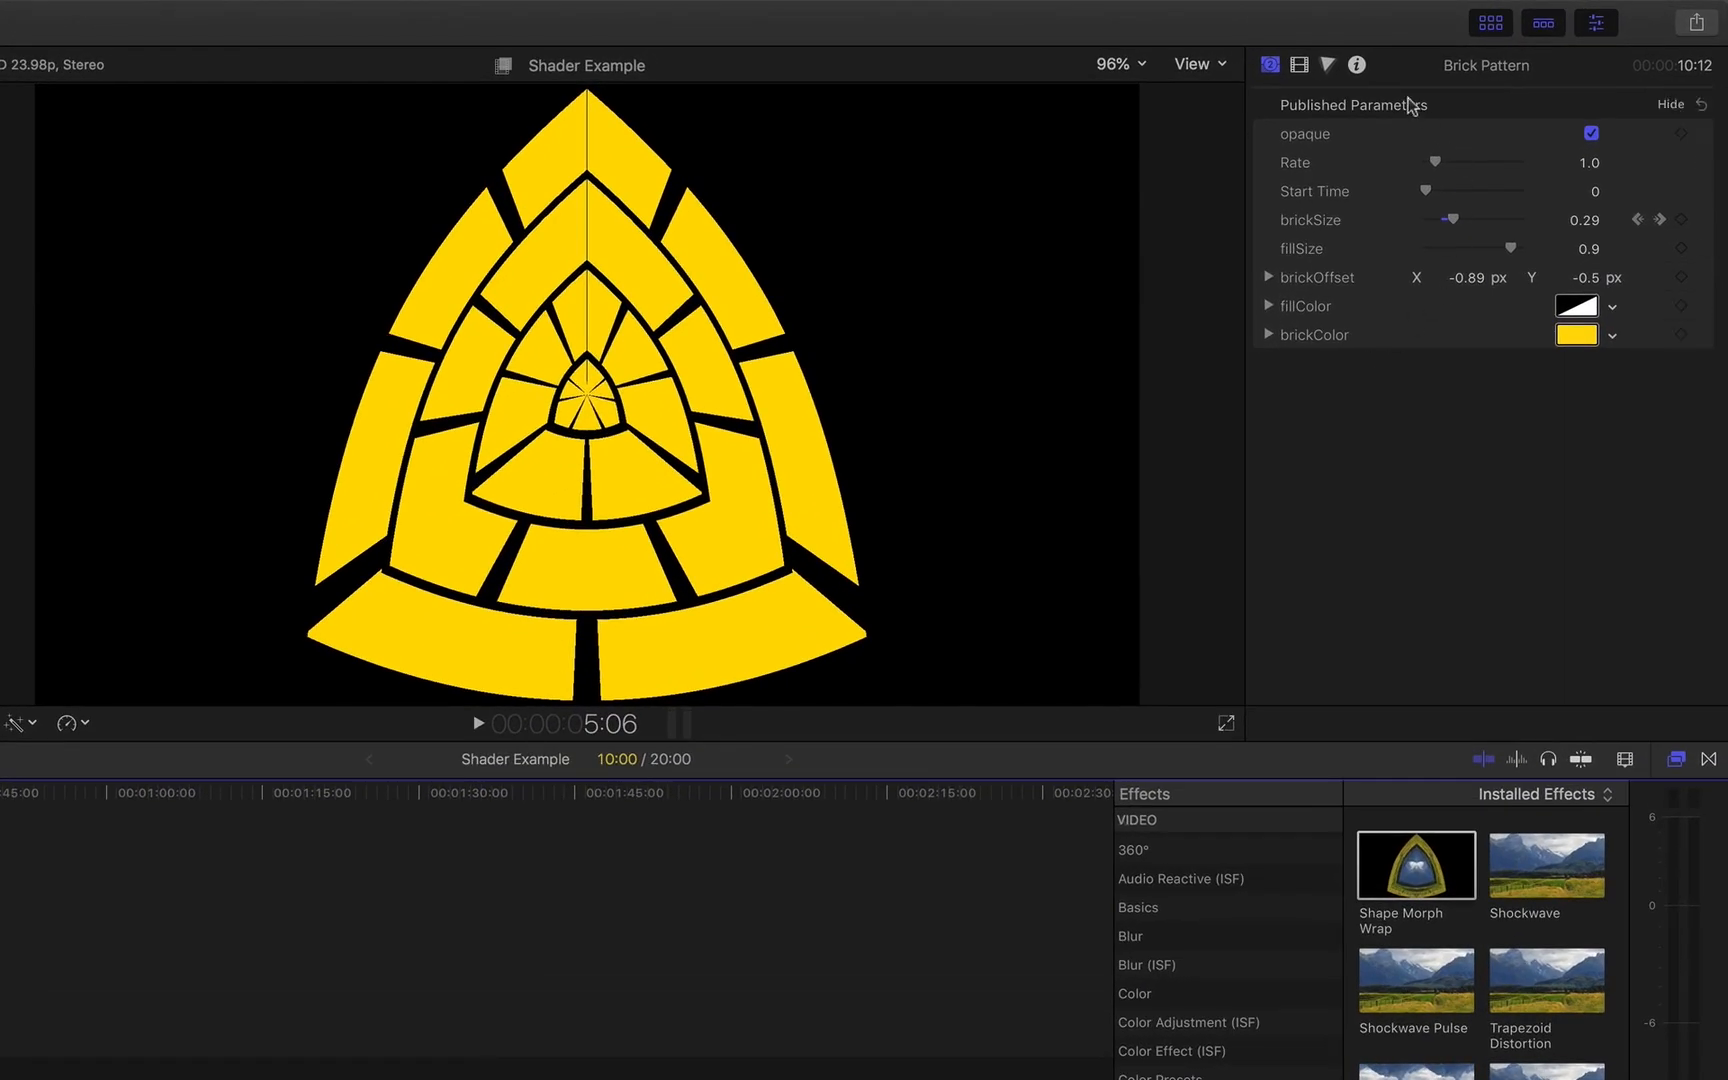
left_click(1300, 65)
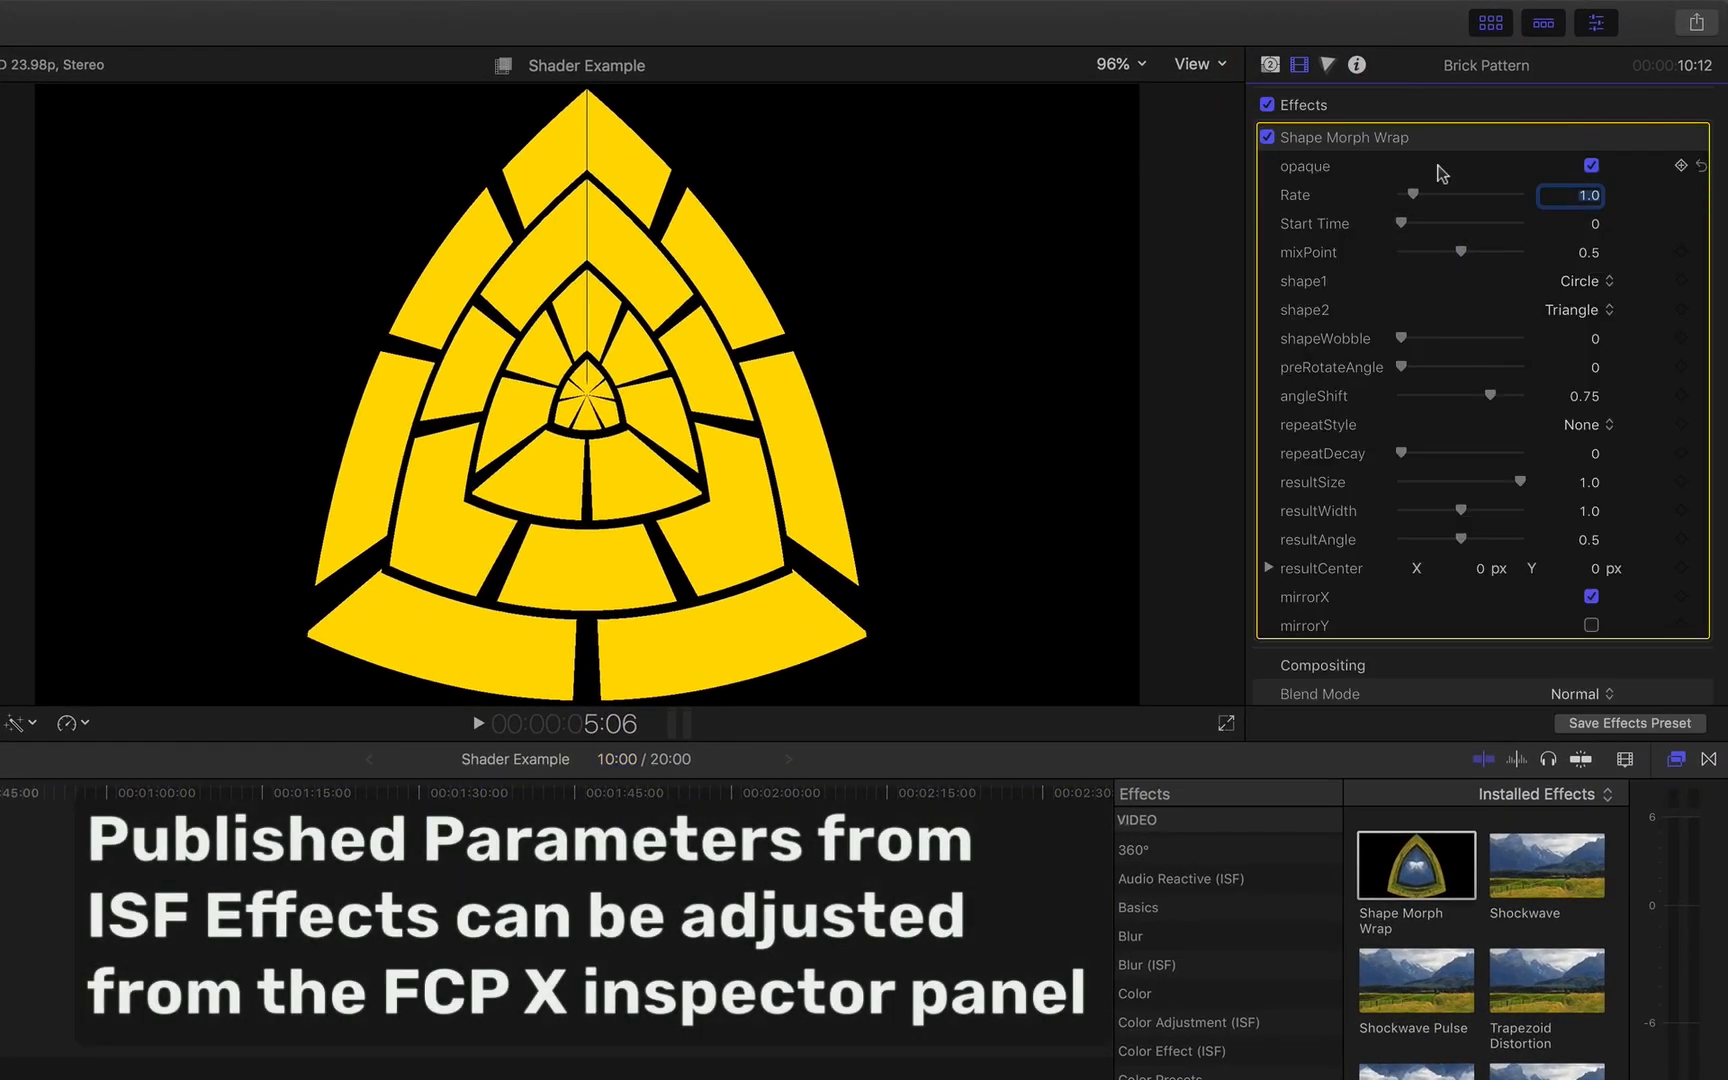
left_click(1581, 428)
left_click(1581, 445)
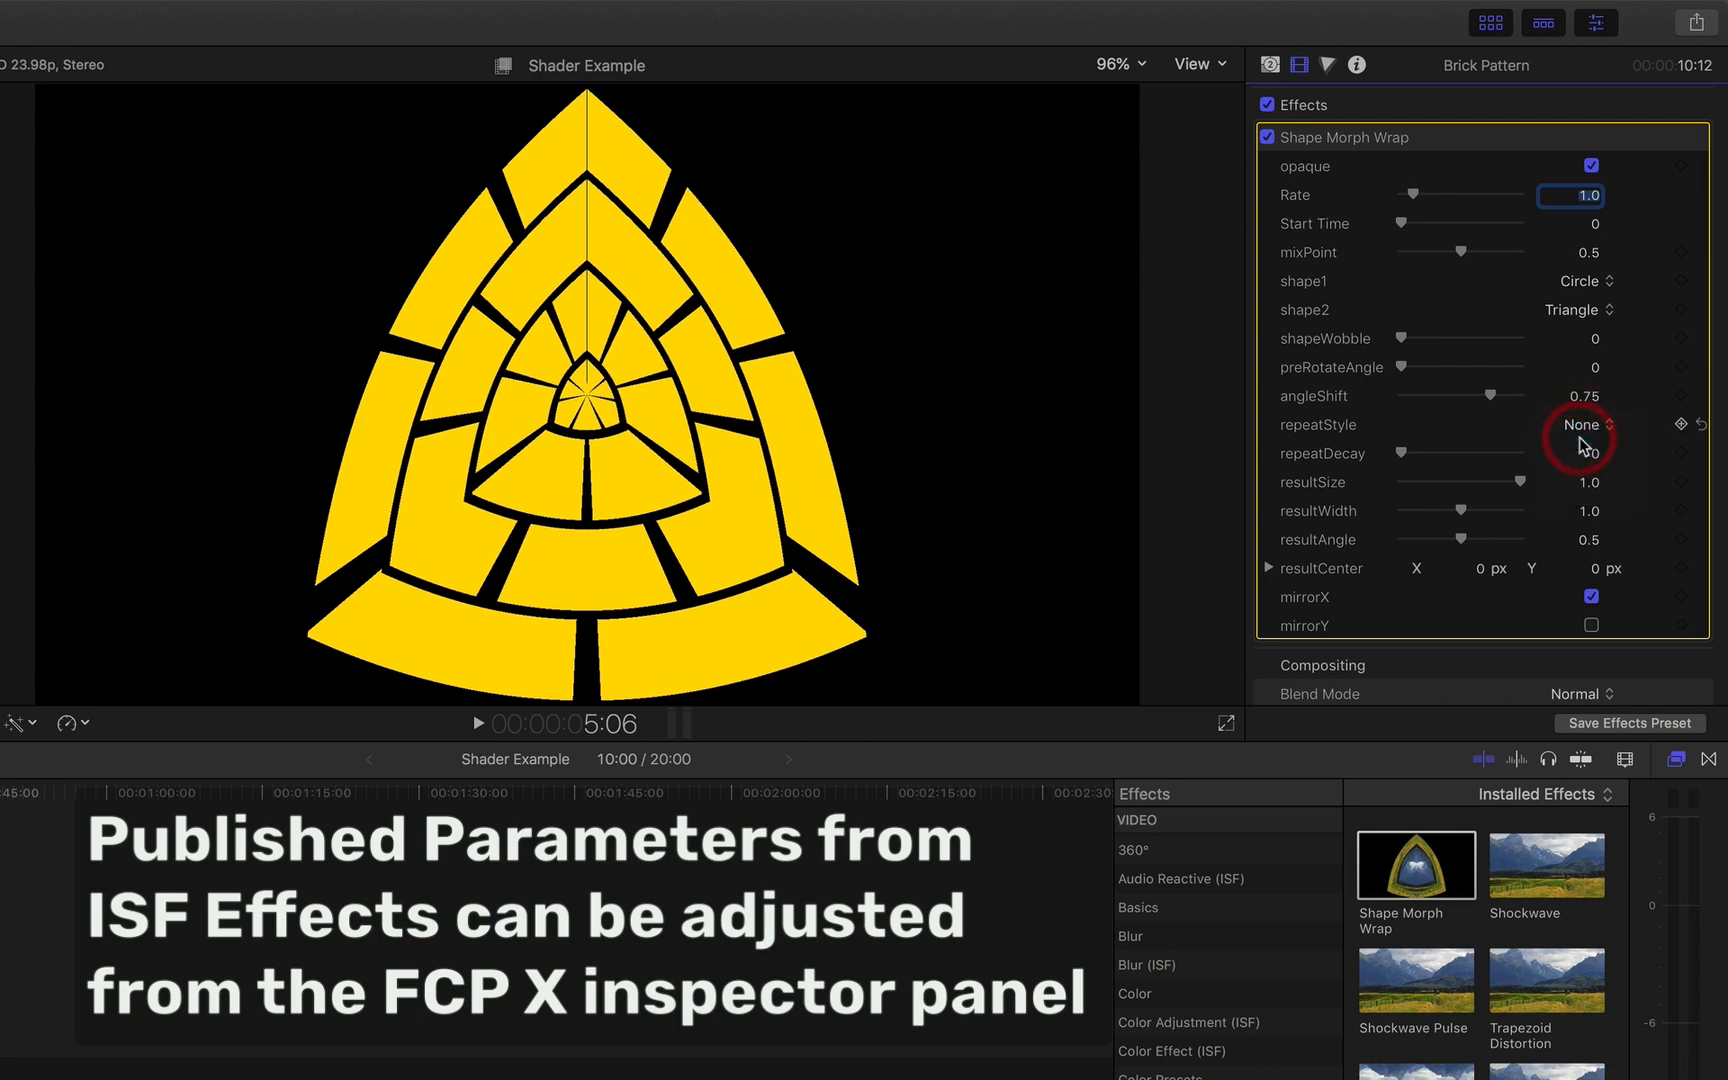
left_click(1581, 428)
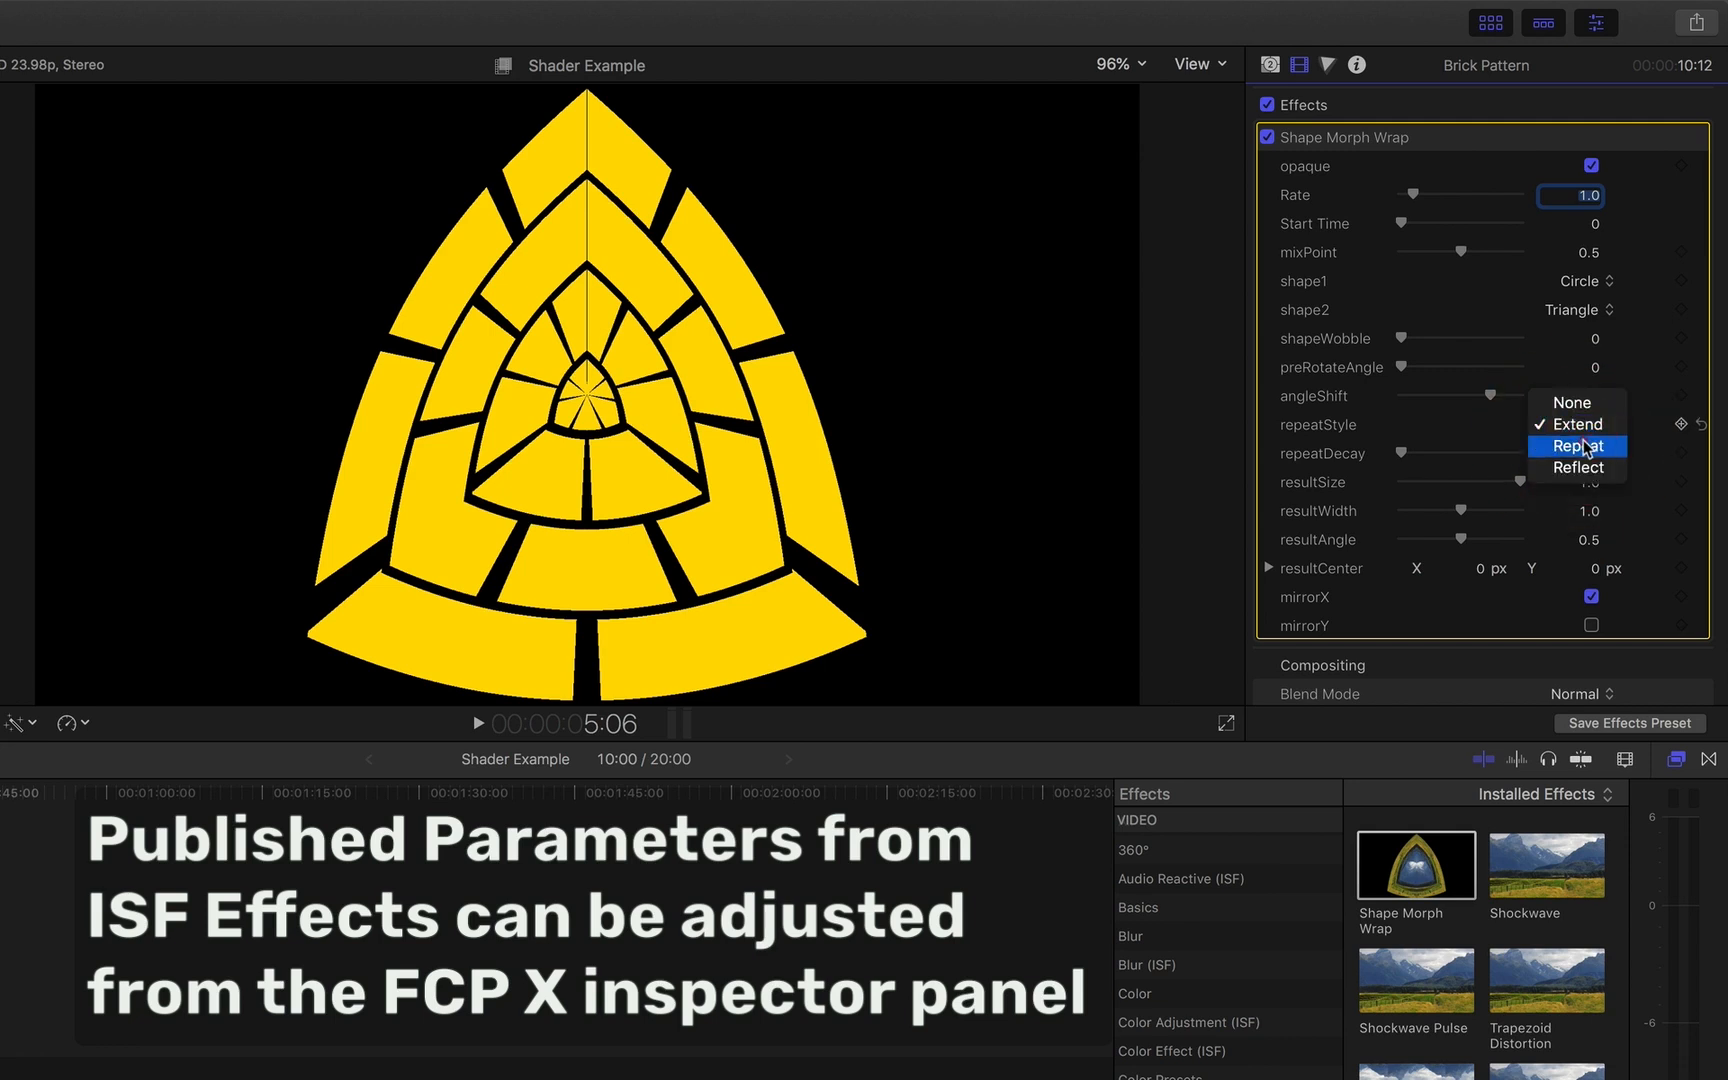
left_click(1584, 448)
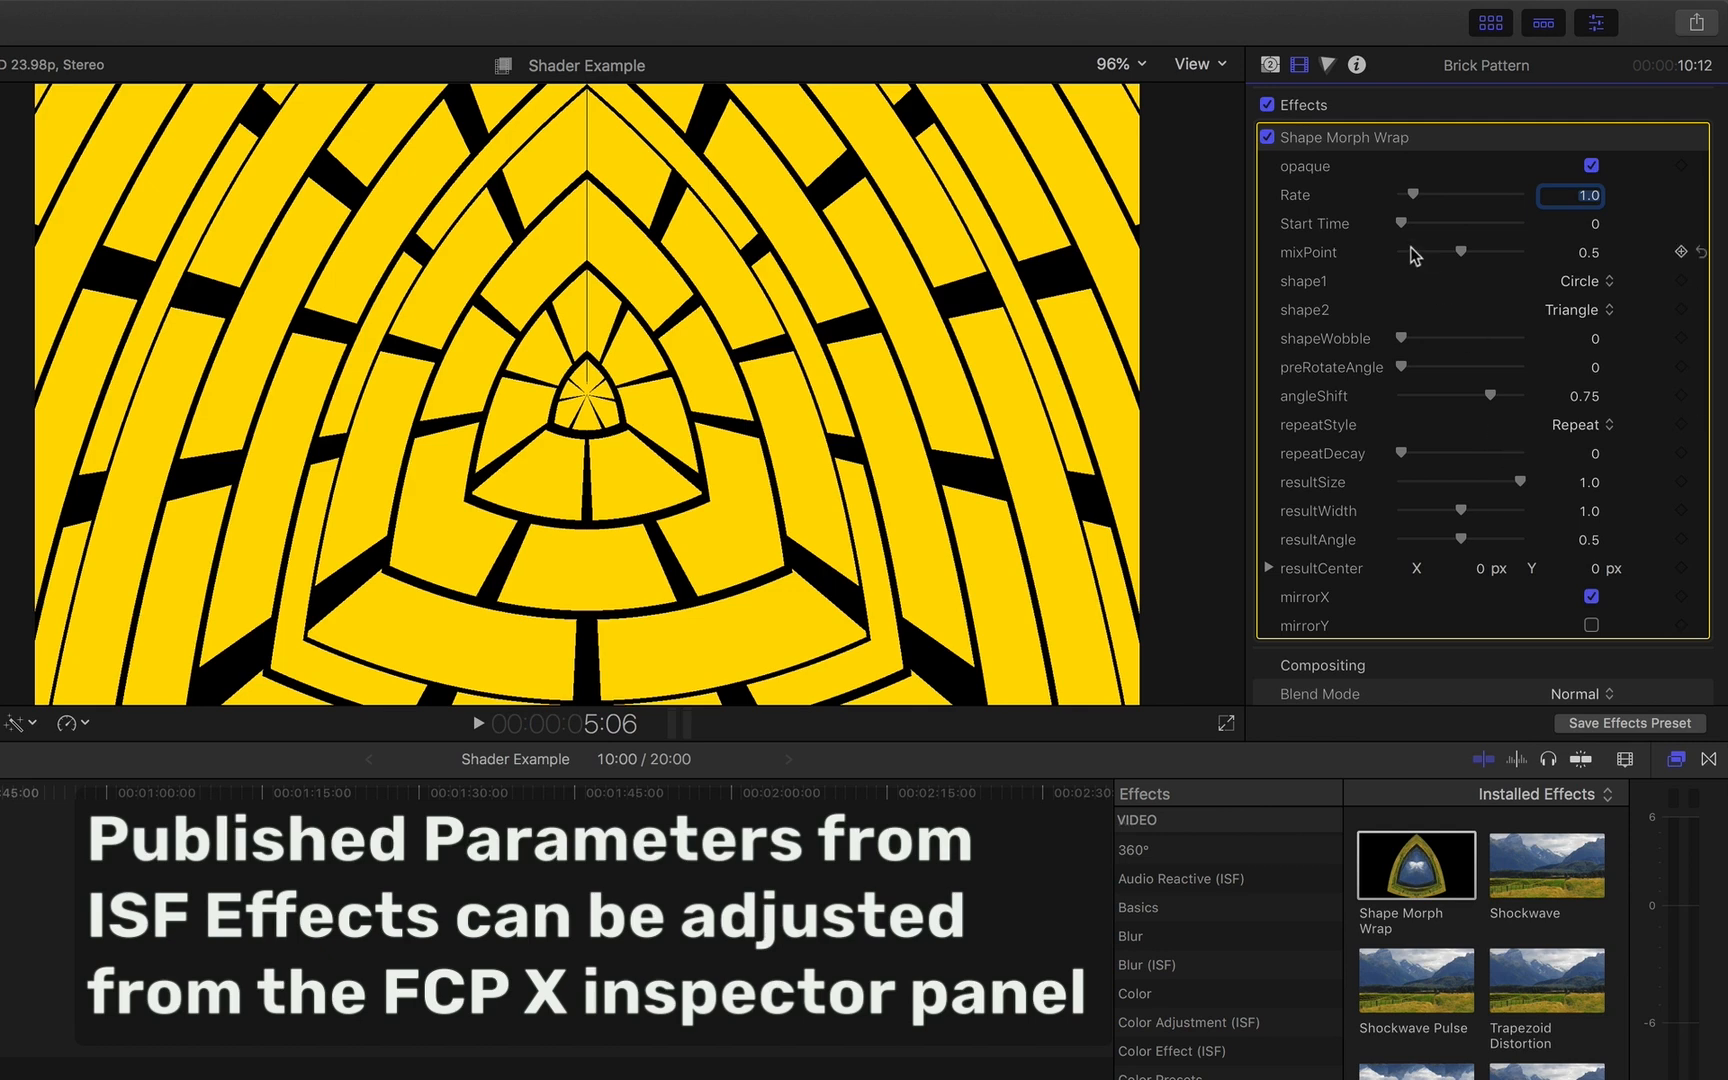
Set the Shape Morph Wrap effect's shape1 to Triangle and shape2 to Rect, and lower its mixPoint to 0.
left_click(1568, 282)
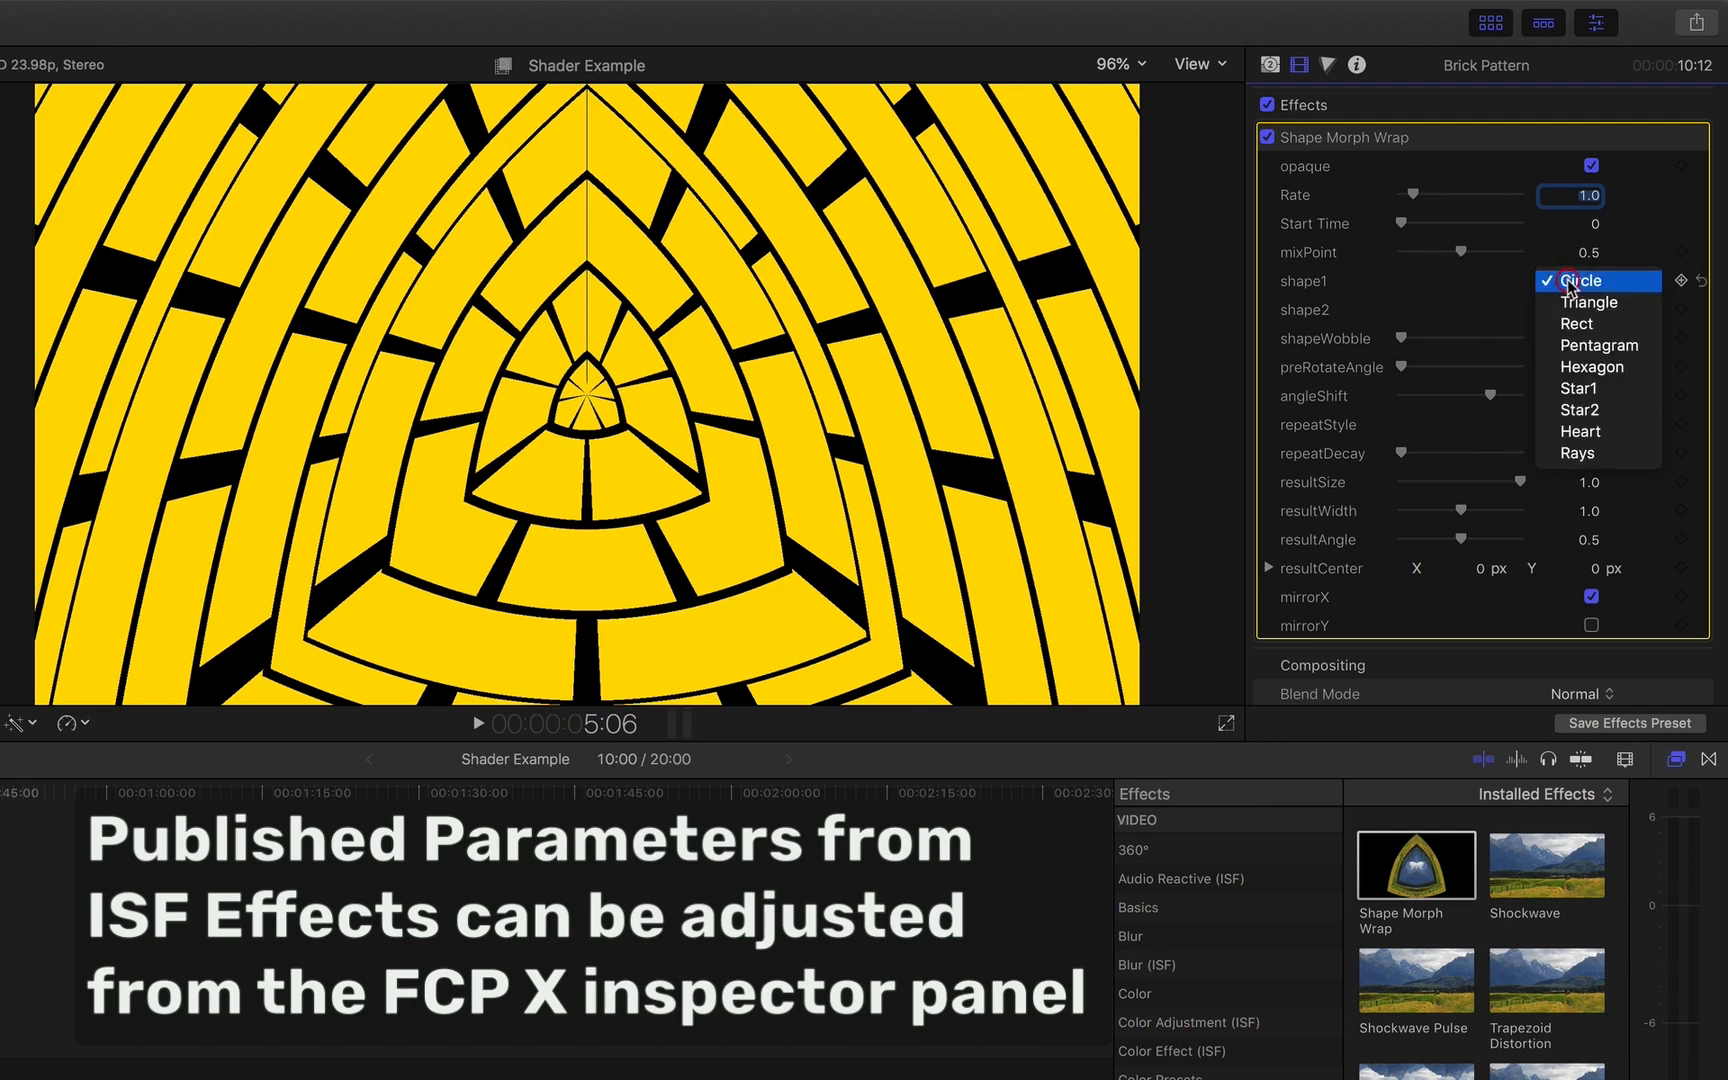
left_click(1568, 306)
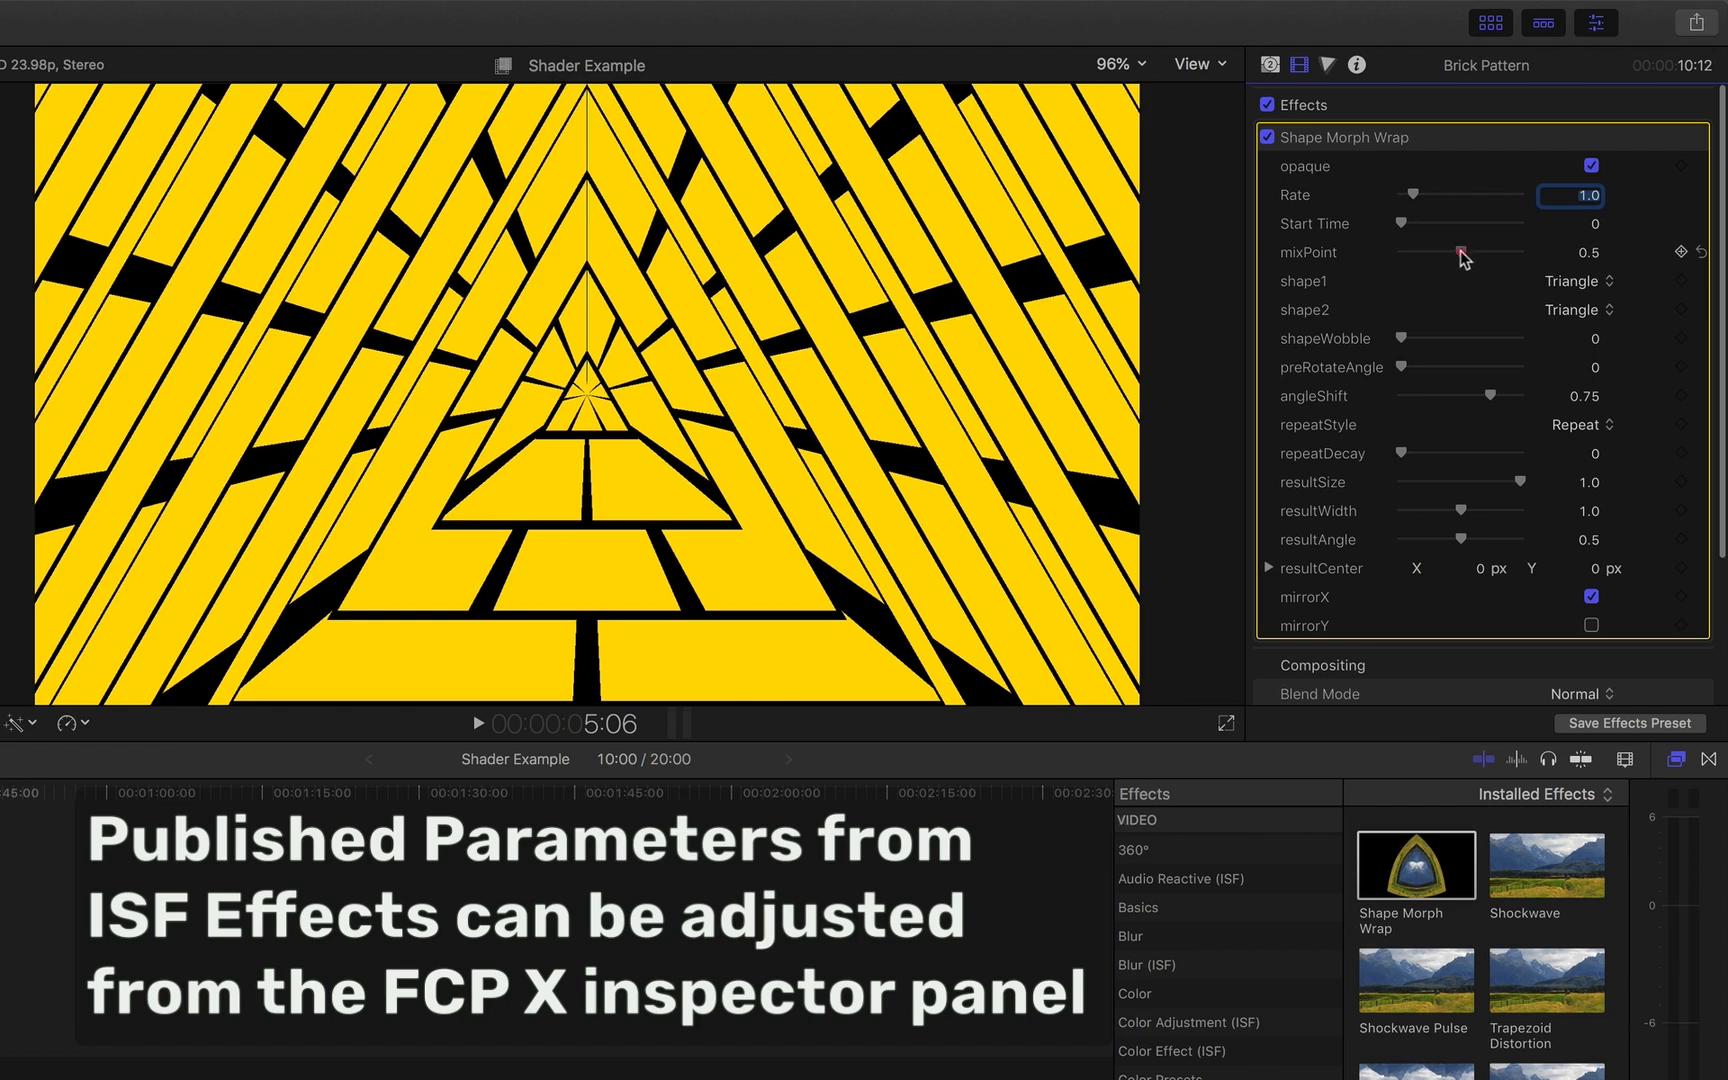
left_click_drag(1463, 258, 1503, 258)
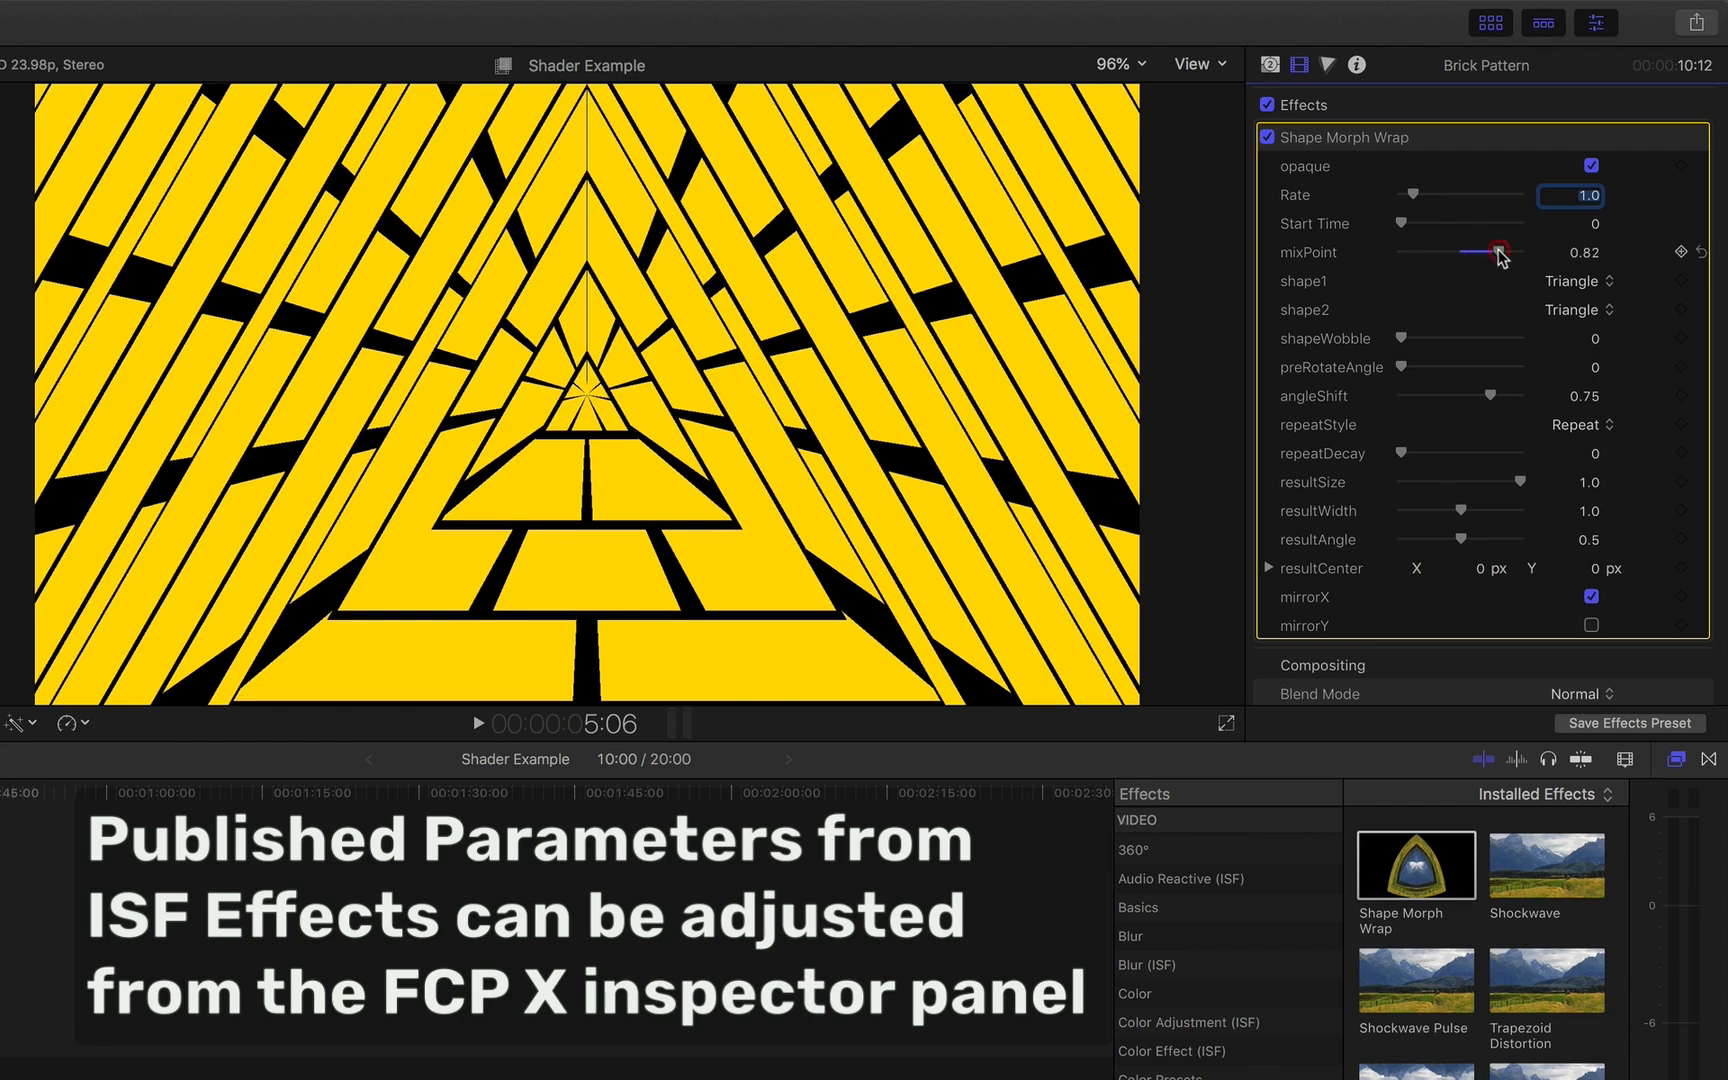
left_click(1572, 310)
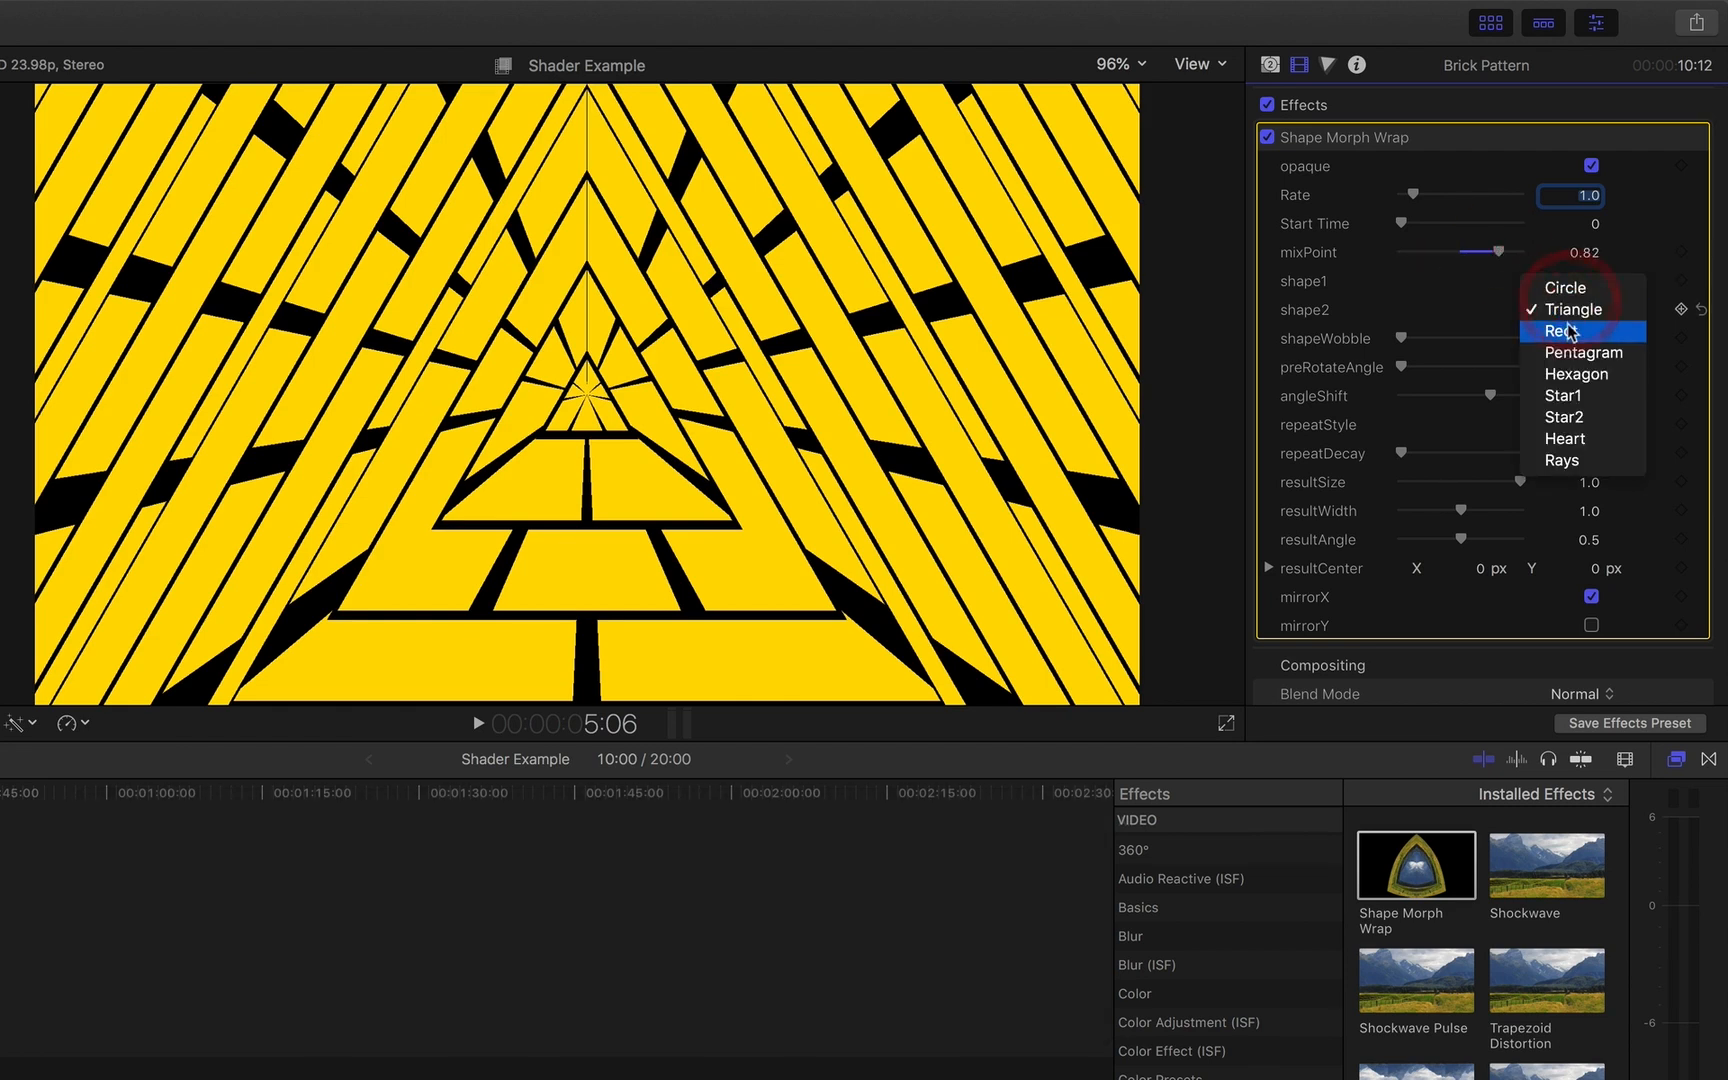
left_click(1568, 331)
left_click_drag(1498, 252, 1385, 260)
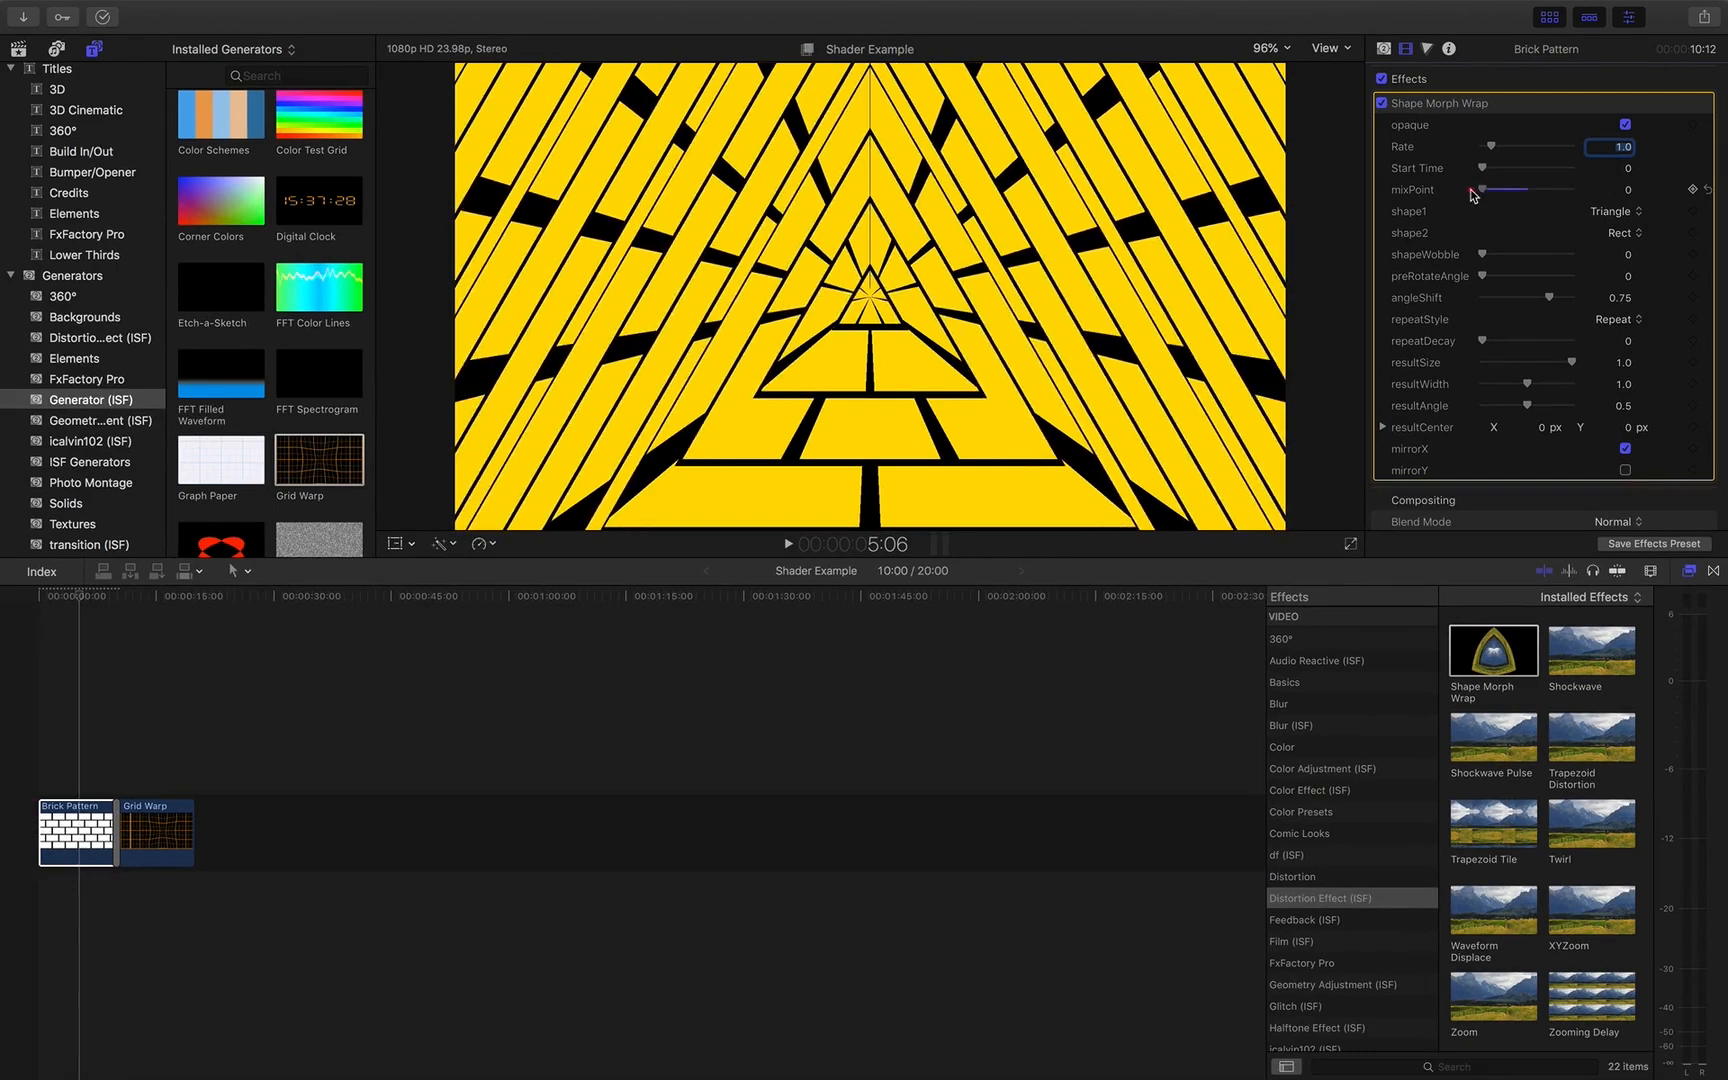
mouse_move(1472, 190)
left_mouse_down()
mouse_move(1582, 190)
mouse_move(1450, 208)
mouse_move(1468, 199)
left_mouse_up()
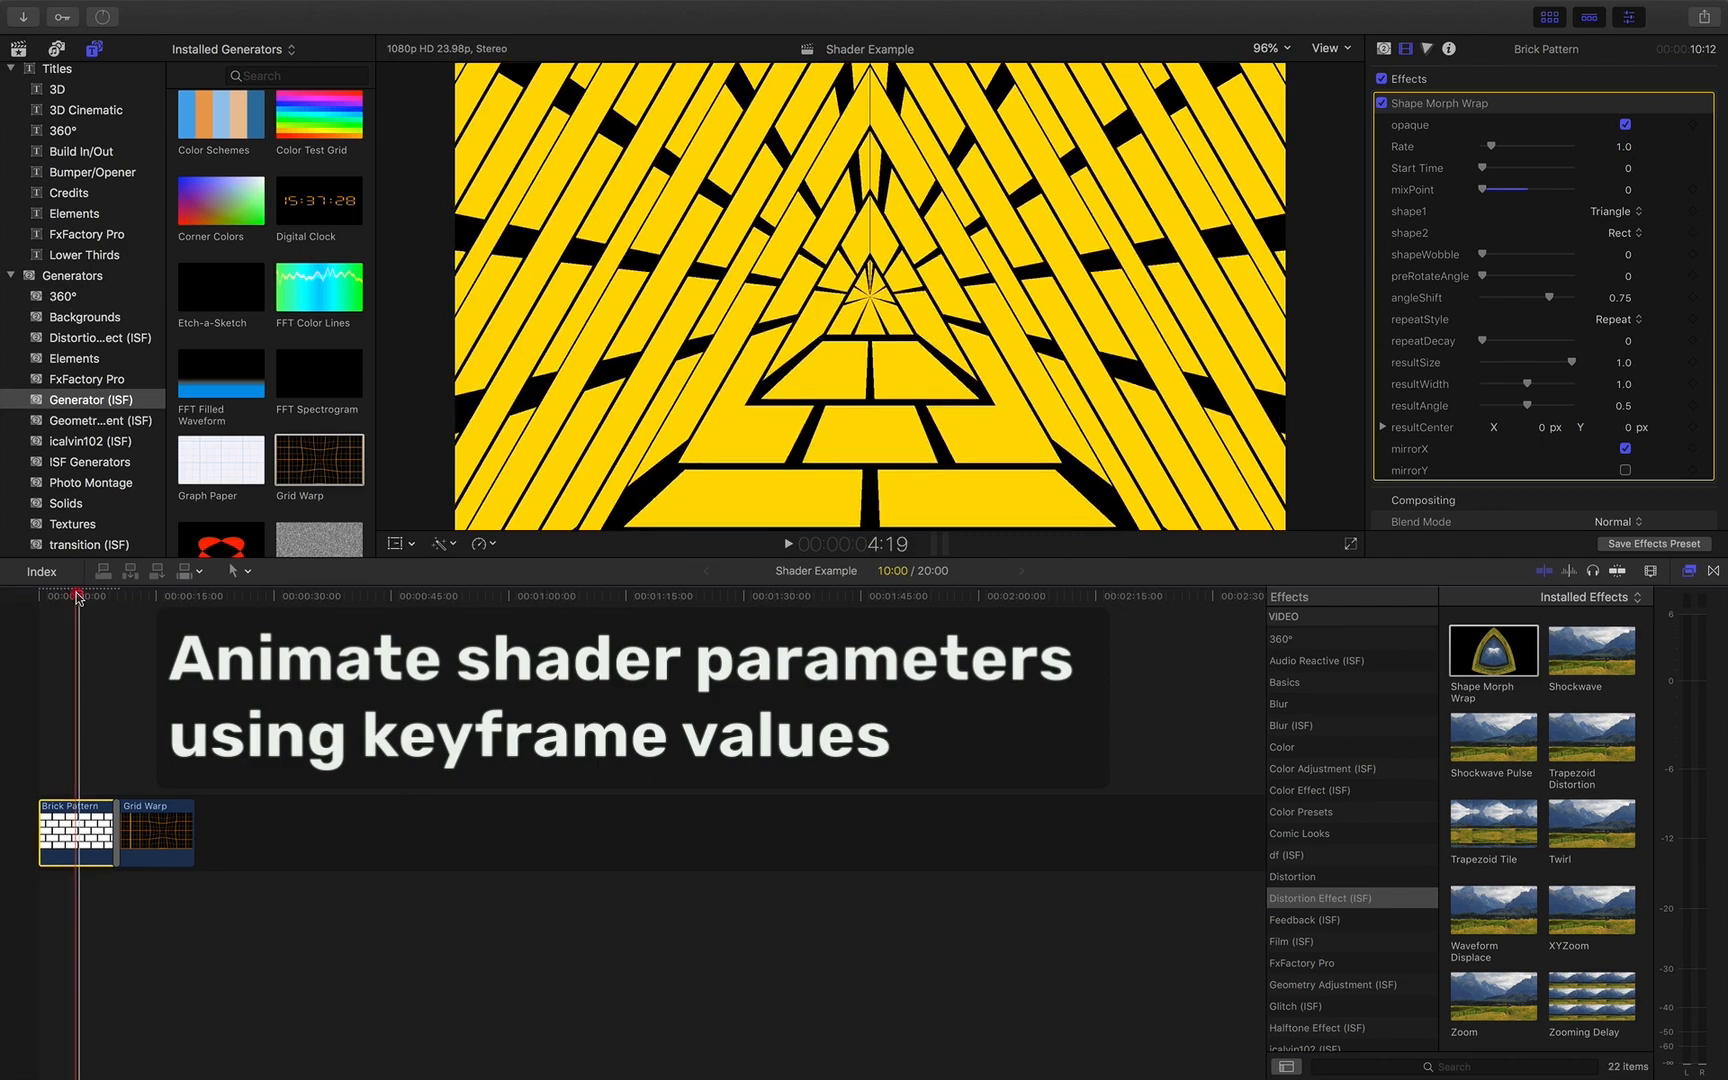
Animate the Shape Morph Wrap effect's mixPoint with keyframes, from 0 at the Brick Pattern clip's start to 1.0 at its end.
left_click_drag(77, 598, 33, 602)
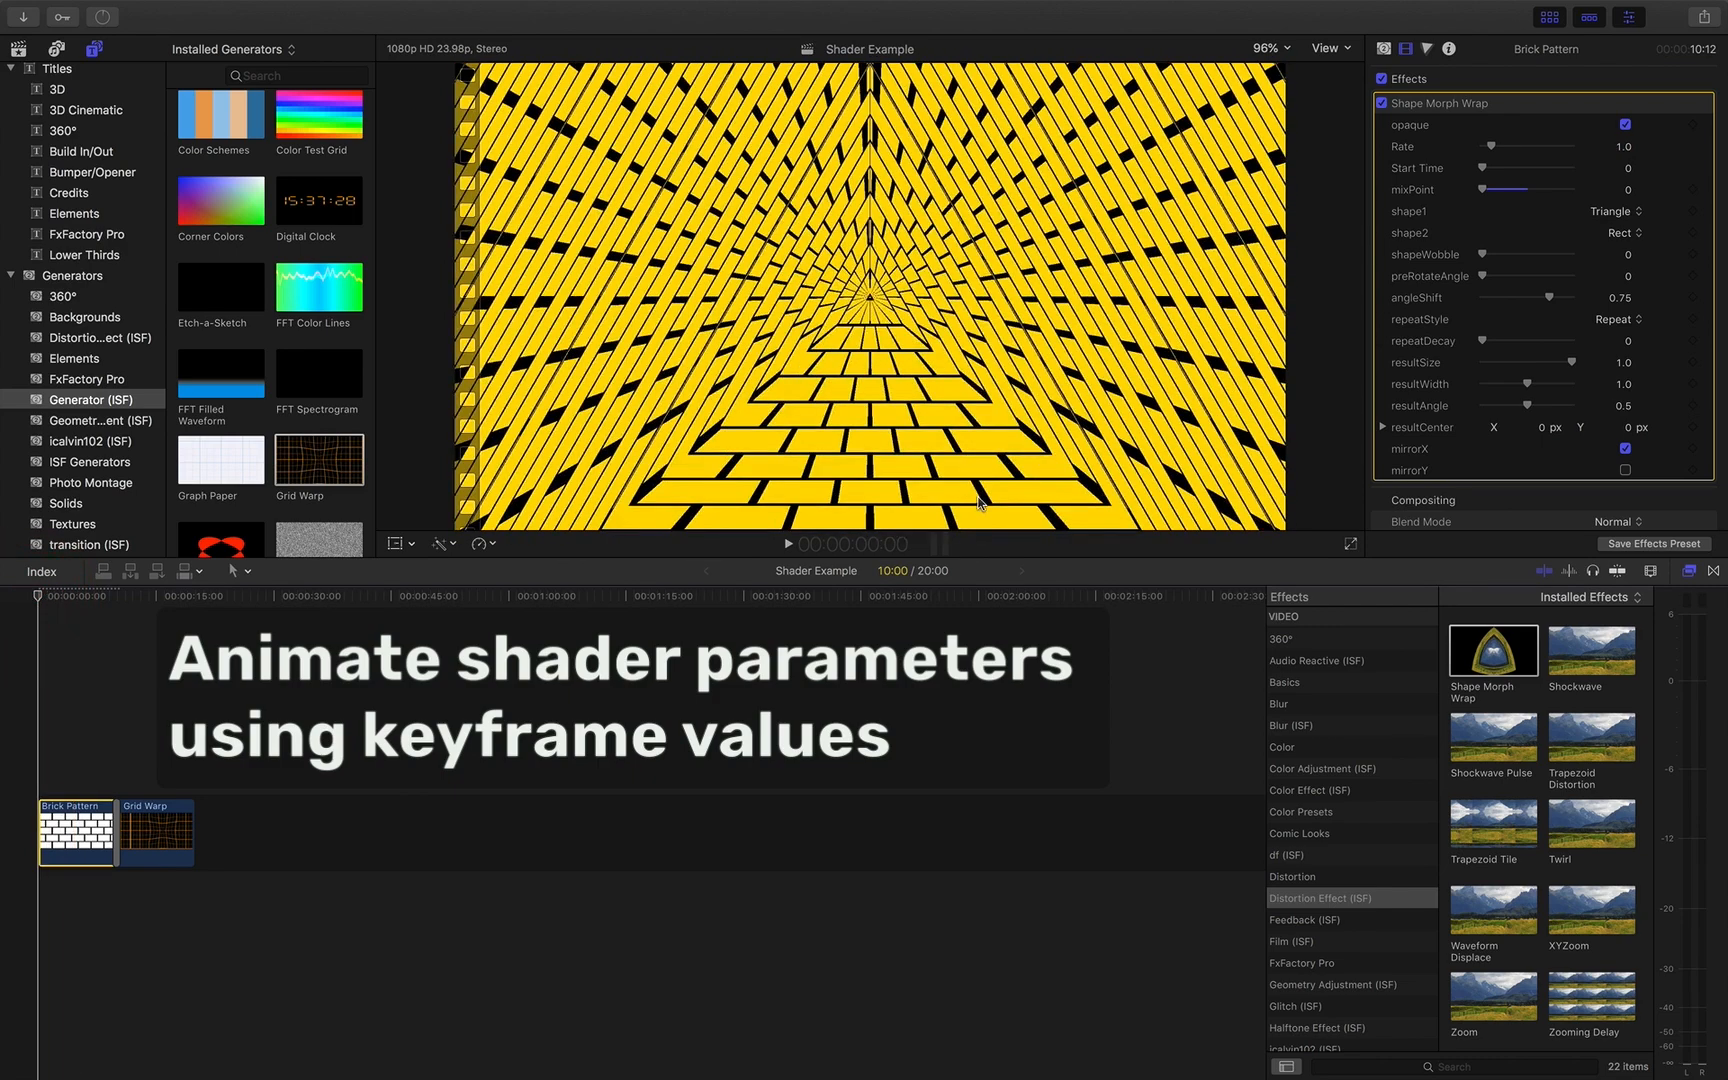
left_click(1692, 191)
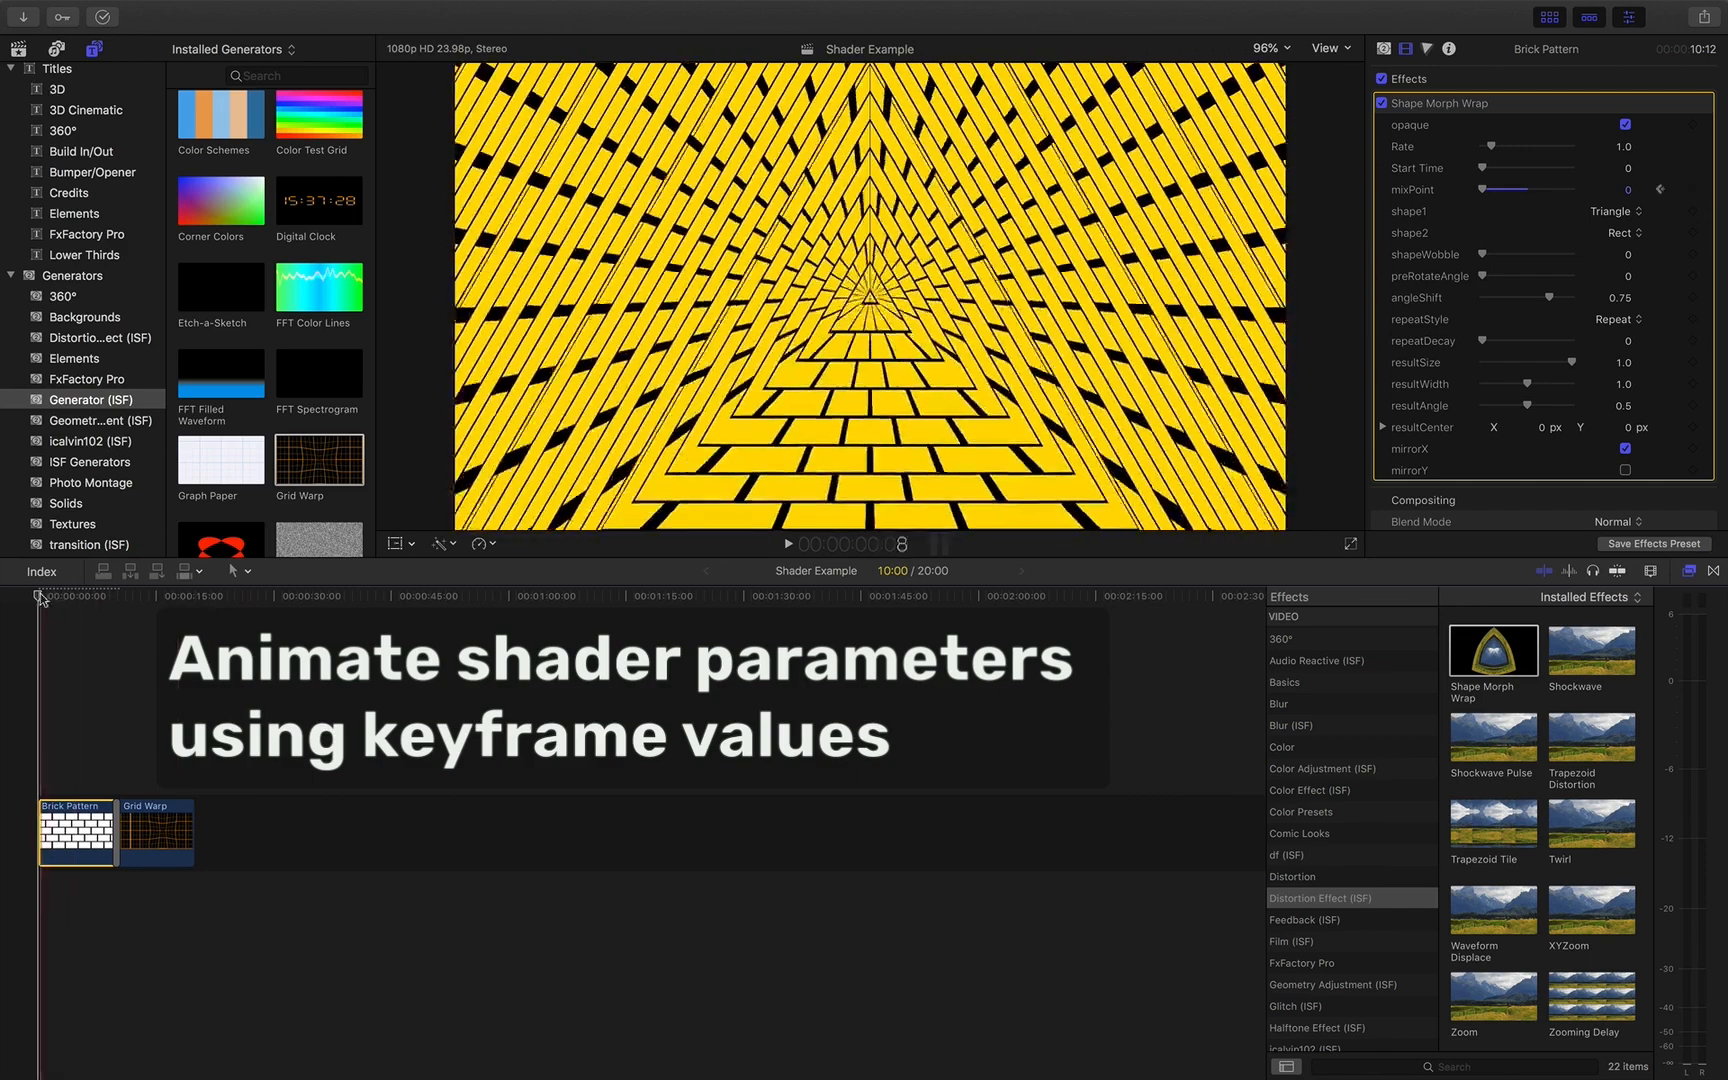
left_click_drag(50, 597, 116, 598)
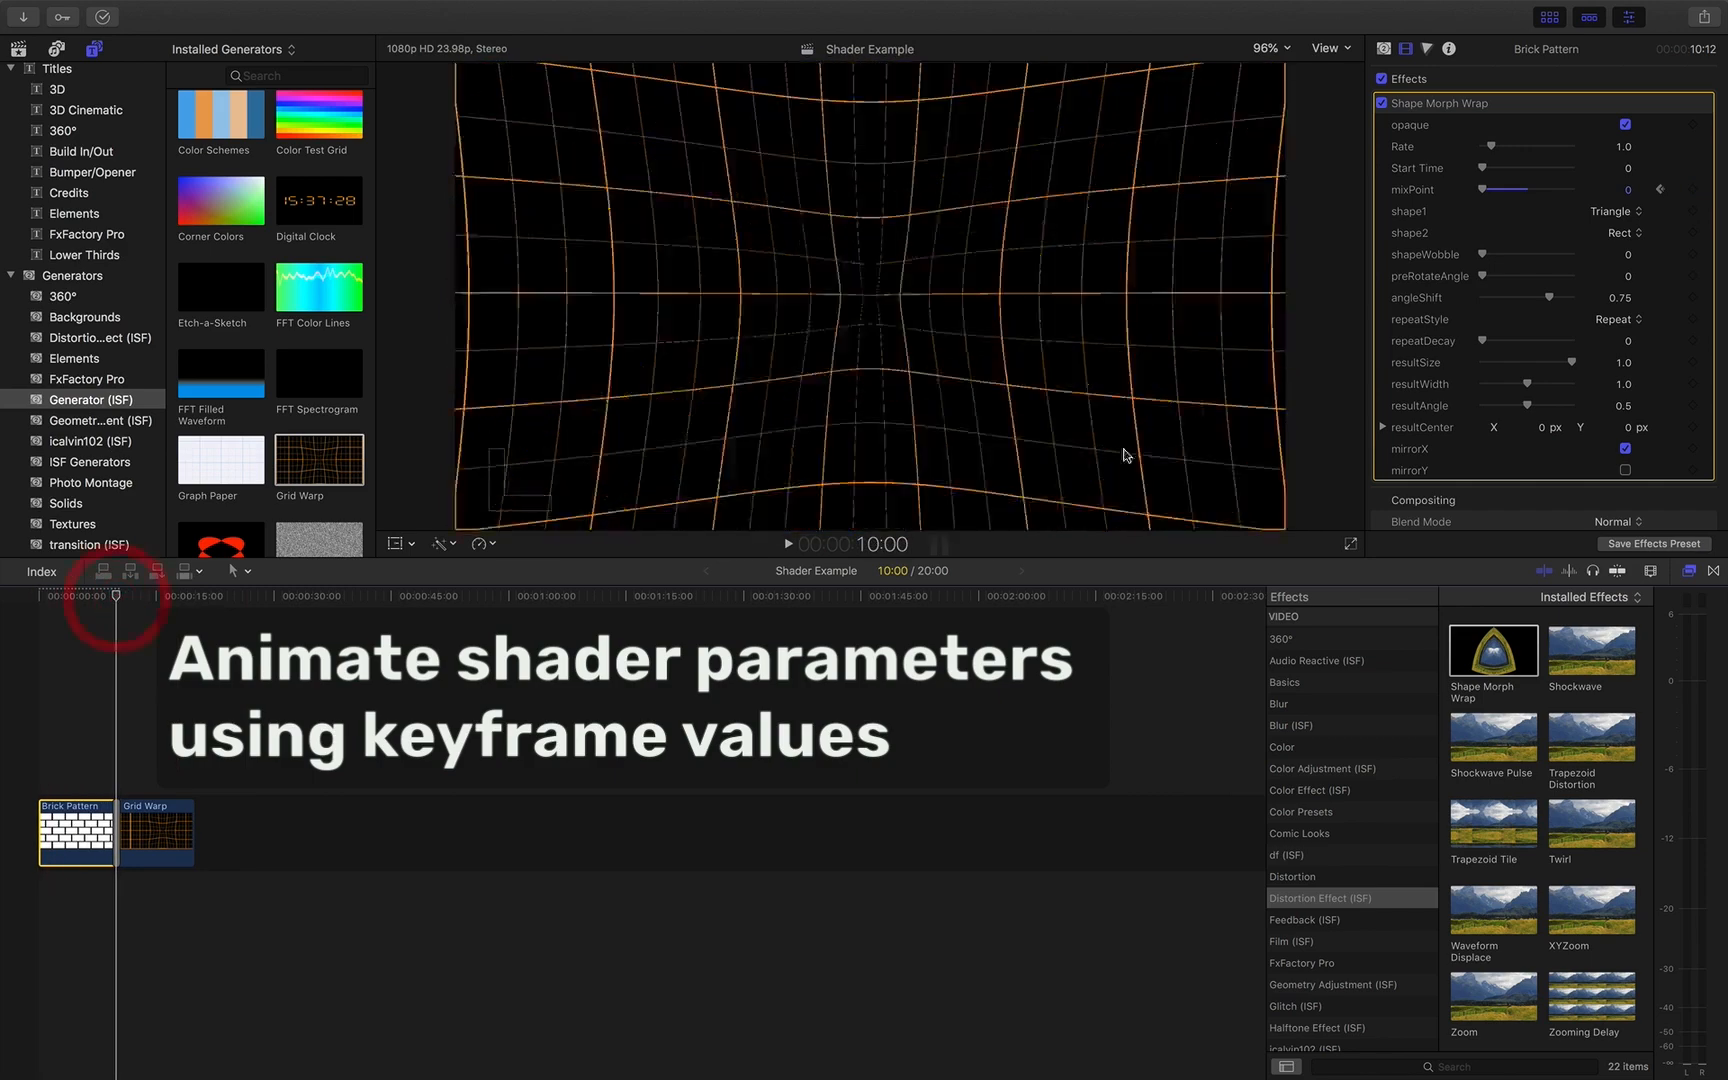
left_click_drag(1484, 191, 1572, 191)
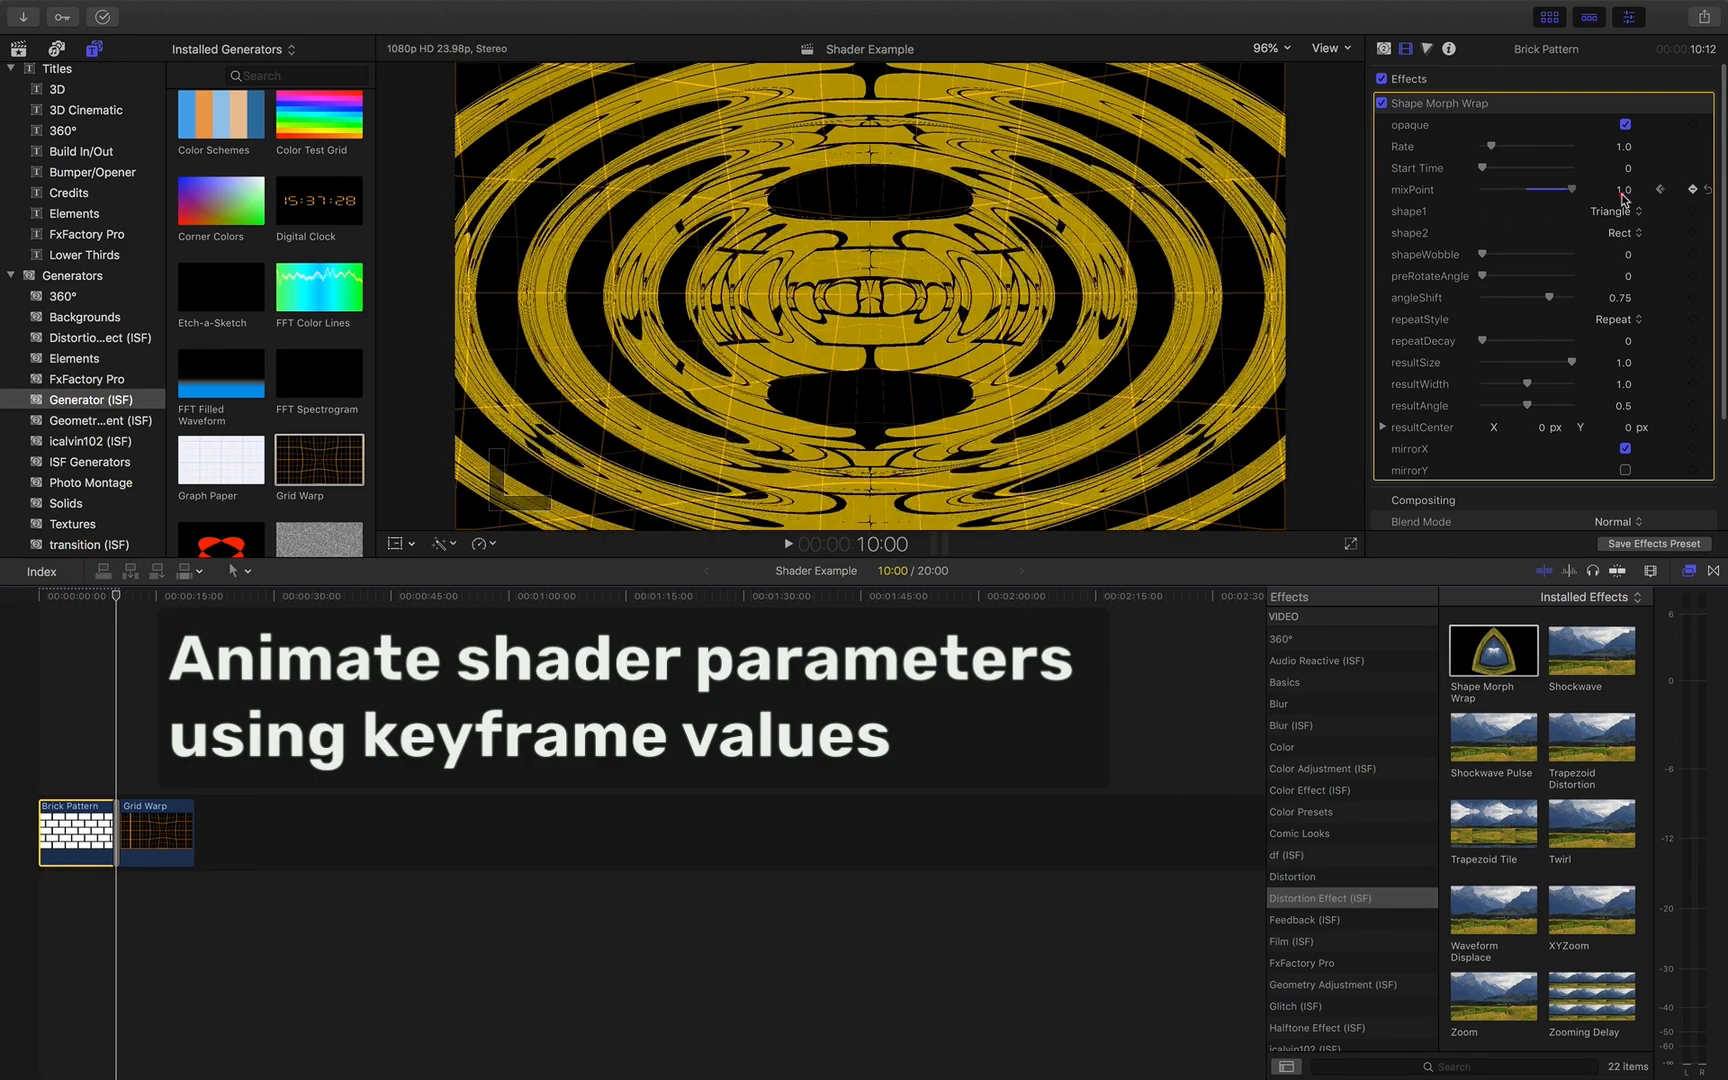
Play the timeline from the start to review the Shape Morph Wrap effect's mixPoint animation.
left_click_drag(120, 603, 38, 598)
key("space")
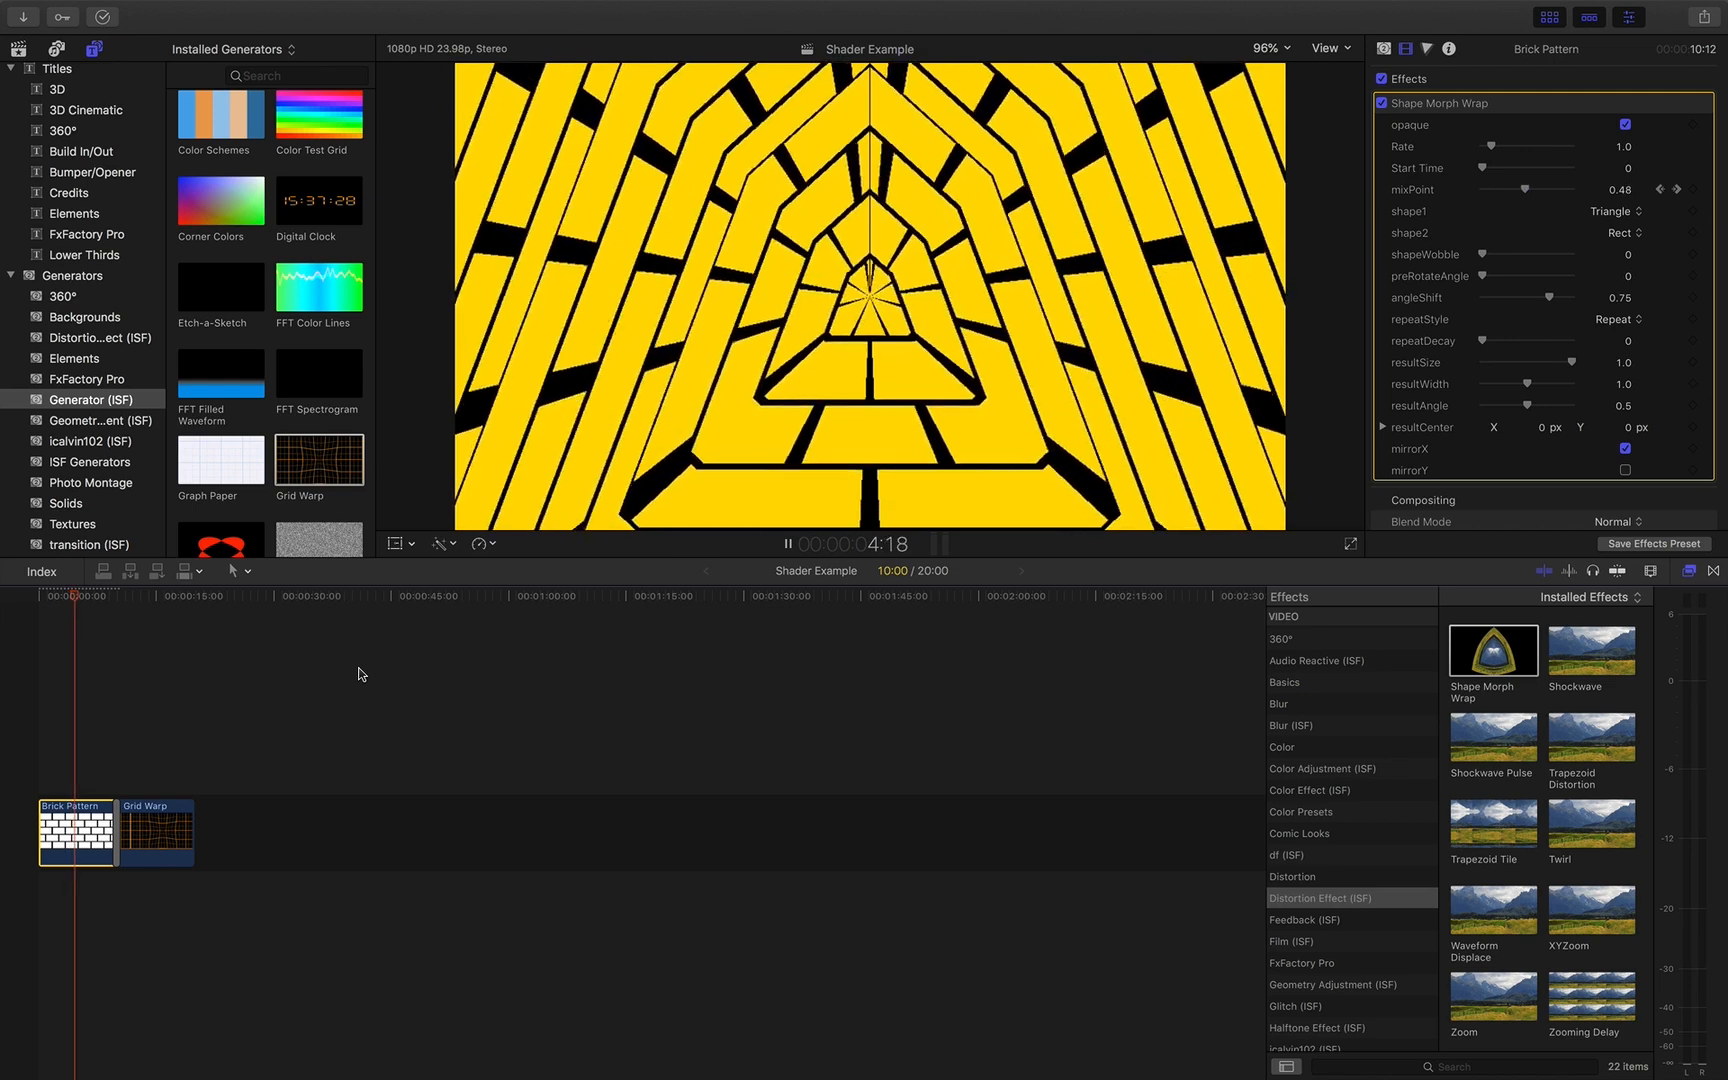
key("space")
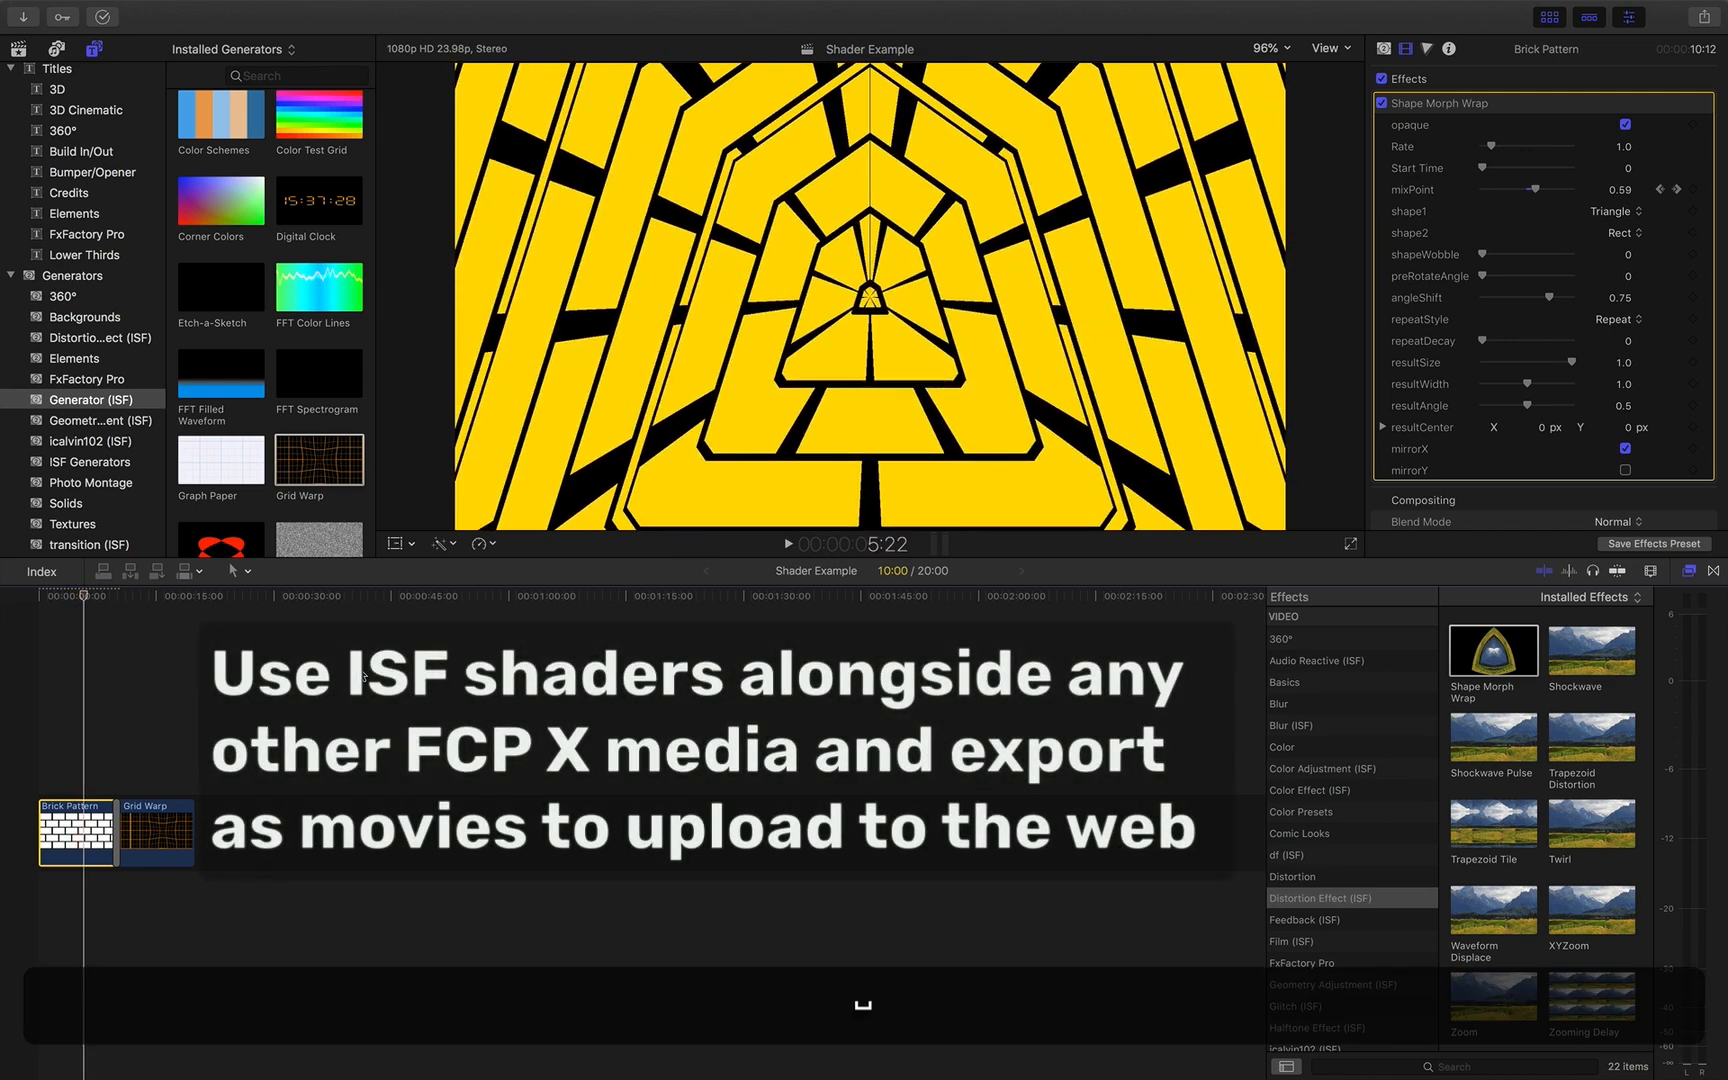